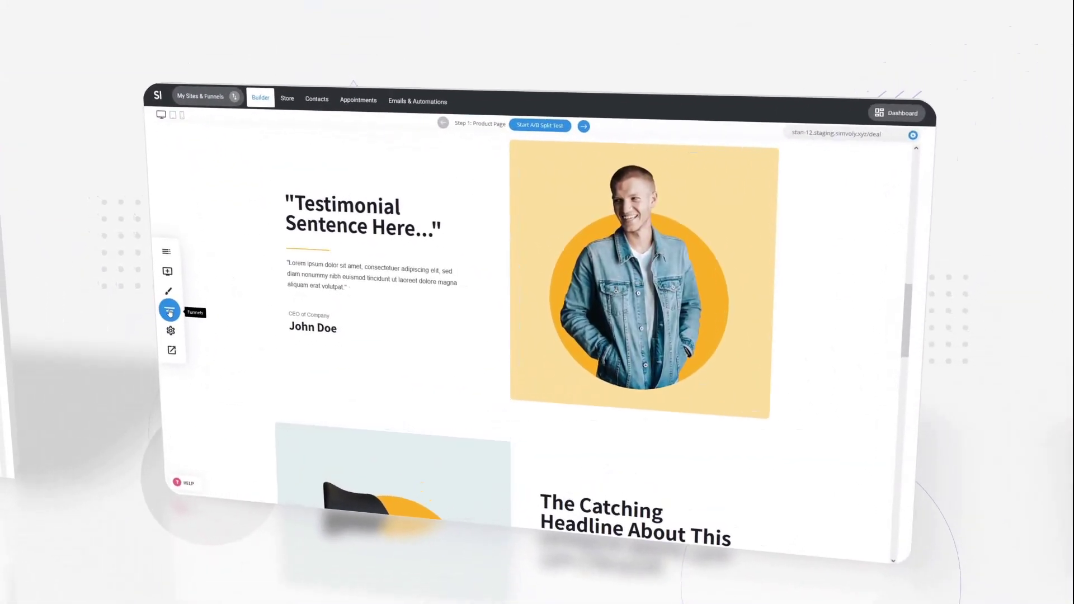
# Review the Deal funnel's Visitors and Steps statistics, then close the stats panel.
pyautogui.click(173, 322)
pyautogui.click(206, 258)
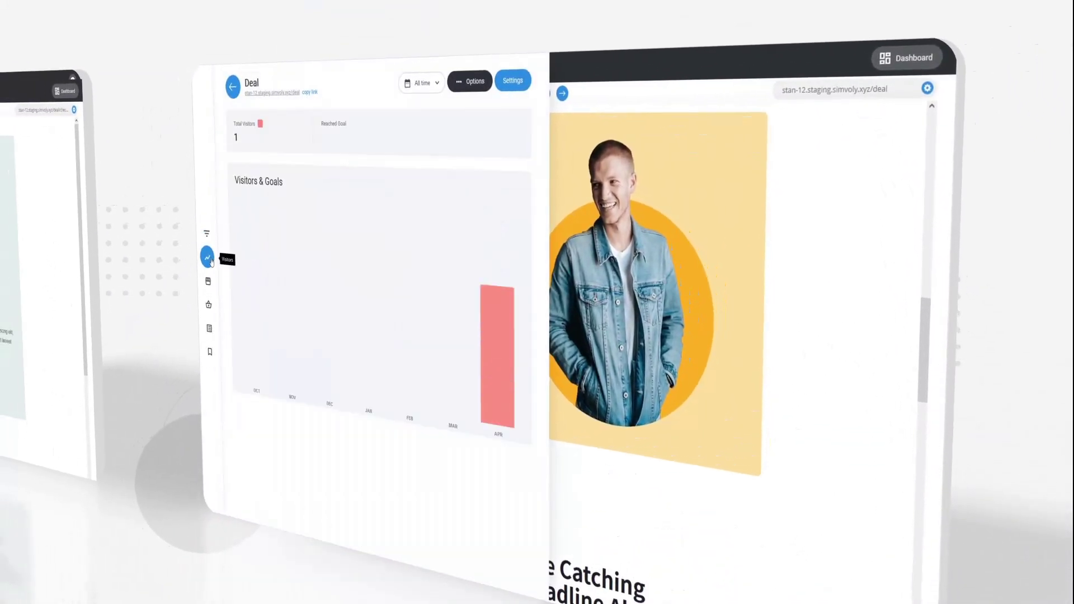
pyautogui.click(207, 235)
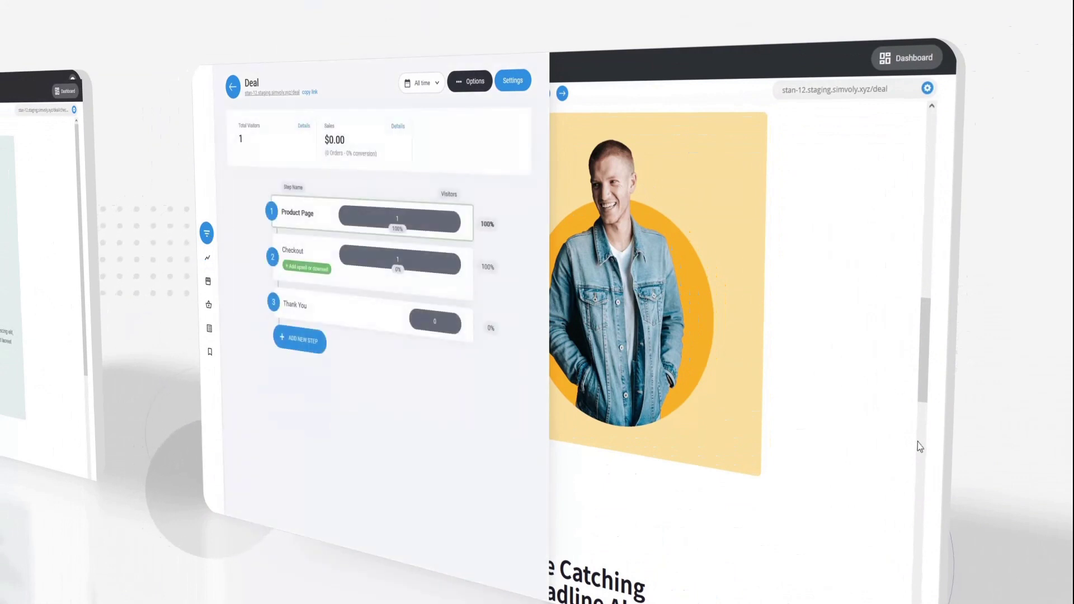
pyautogui.click(862, 462)
pyautogui.scroll(10, 803, 451)
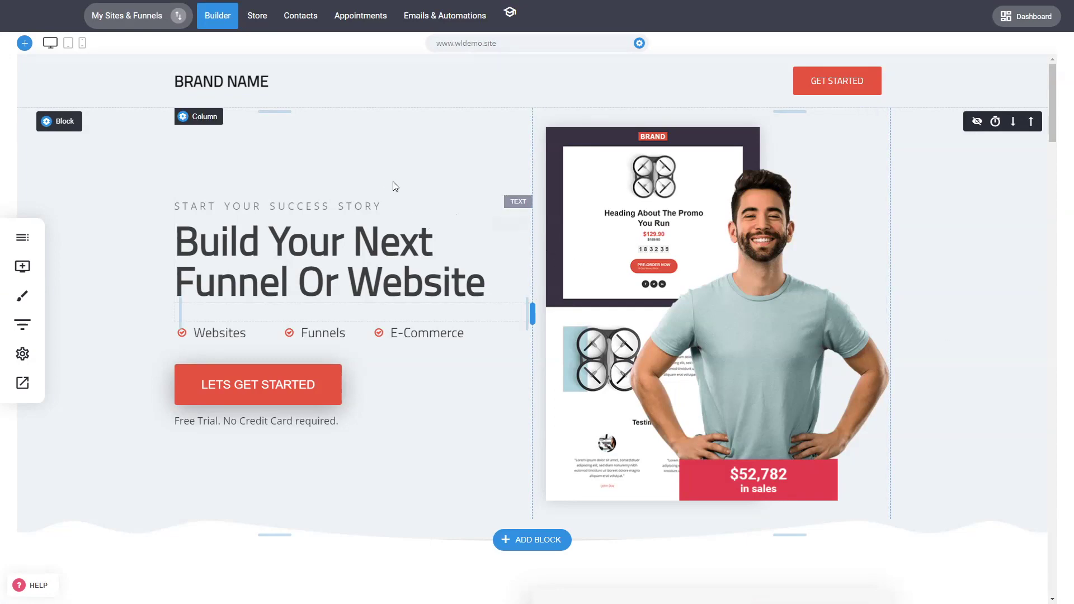
# Open the Add Widget list and close it without adding anything.
pyautogui.scroll(-4, 400, 196)
pyautogui.scroll(4, 411, 207)
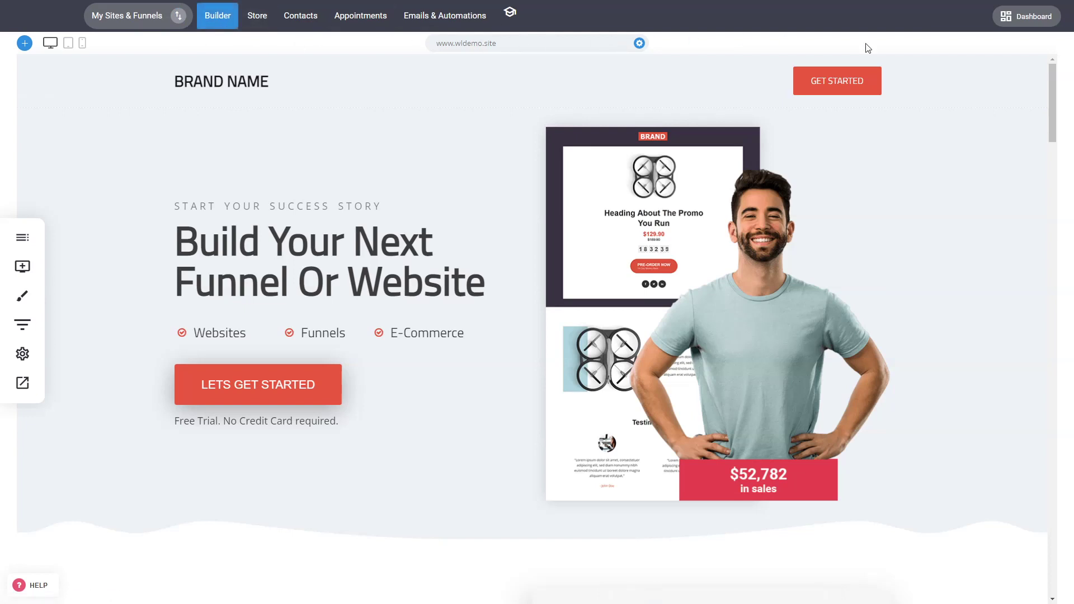
pyautogui.click(23, 266)
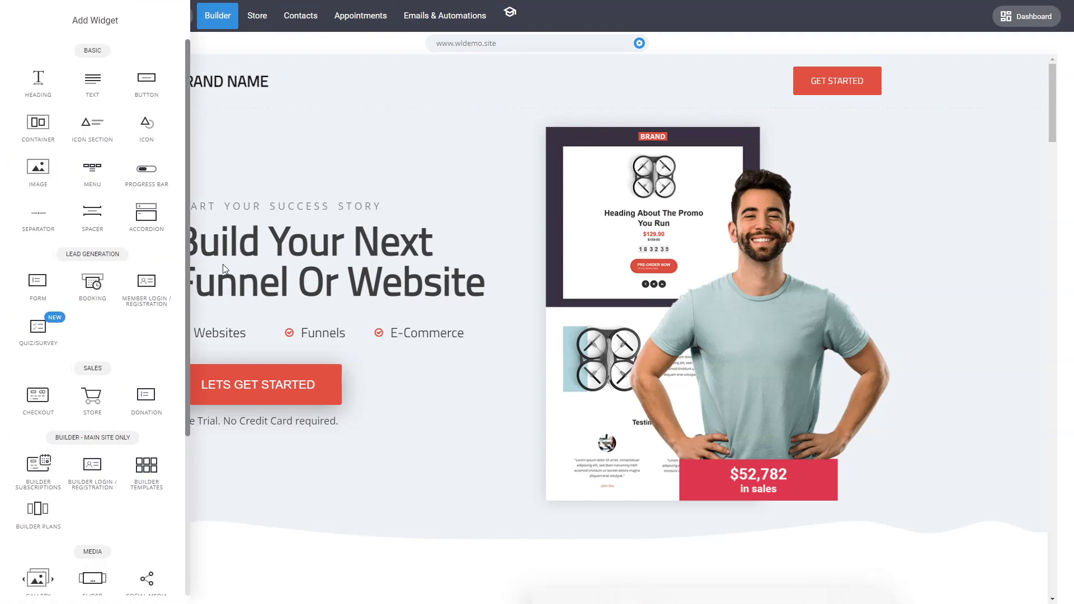
pyautogui.click(479, 234)
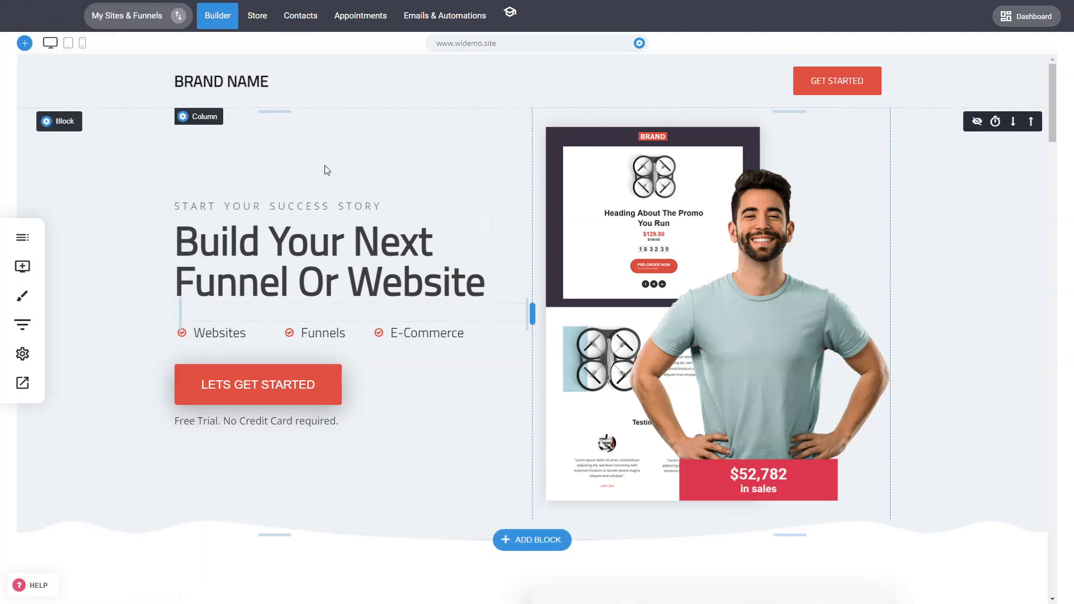
# Shorten the spacer below the hero headline and shift the divider between the two hero columns.
pyautogui.scroll(-5, 609, 210)
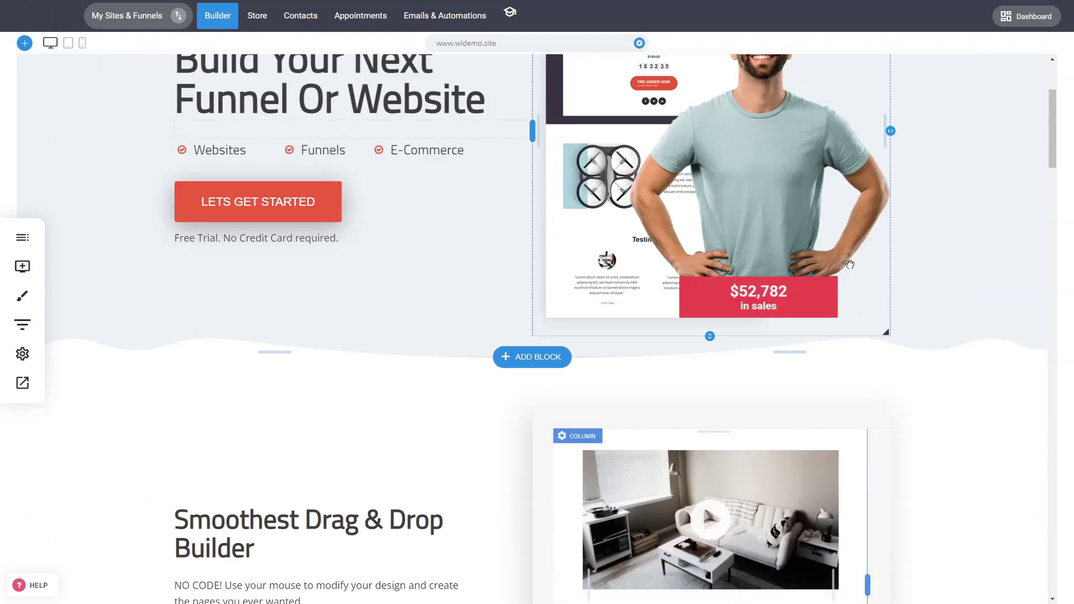
pyautogui.scroll(4, 396, 248)
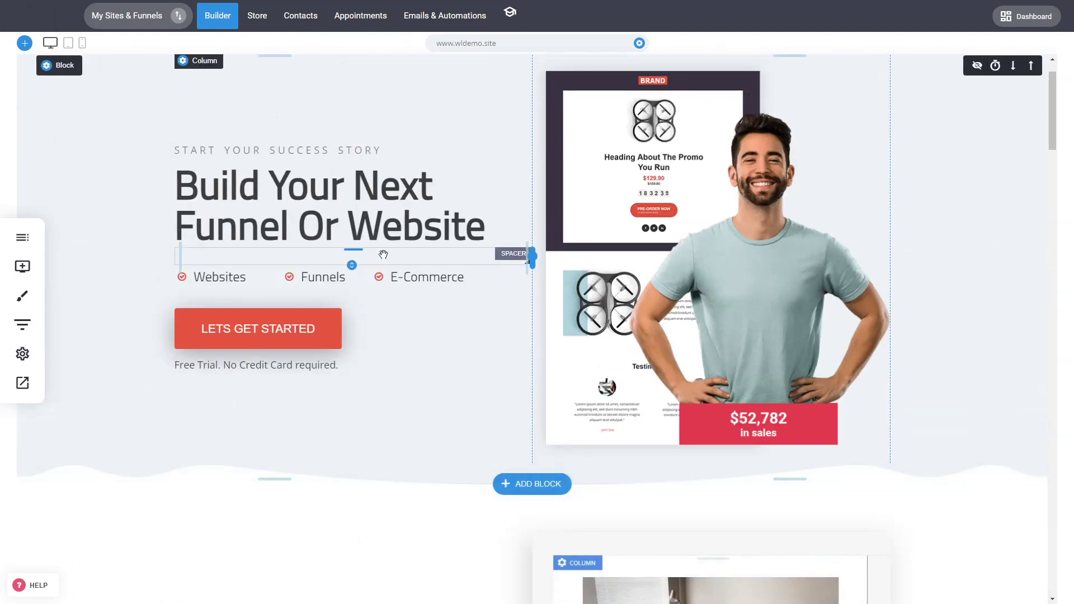
pyautogui.moveTo(385, 261); pyautogui.dragTo(359, 179)
pyautogui.scroll(1, 521, 251)
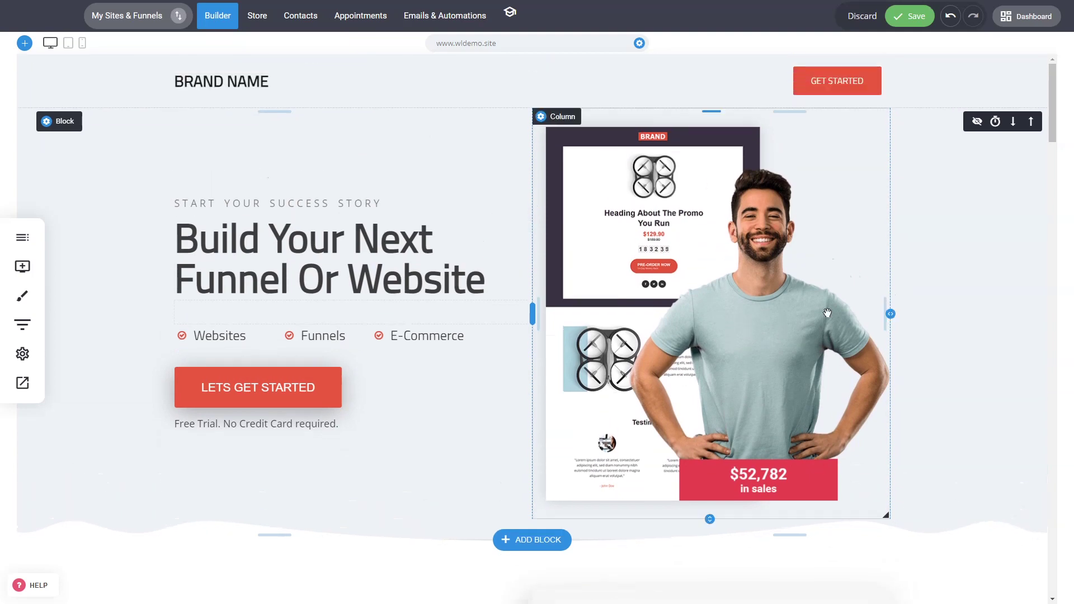
pyautogui.moveTo(540, 308)
pyautogui.mouseDown()
pyautogui.moveTo(463, 311)
pyautogui.moveTo(628, 259)
pyautogui.moveTo(515, 311)
pyautogui.moveTo(525, 312)
pyautogui.mouseUp()
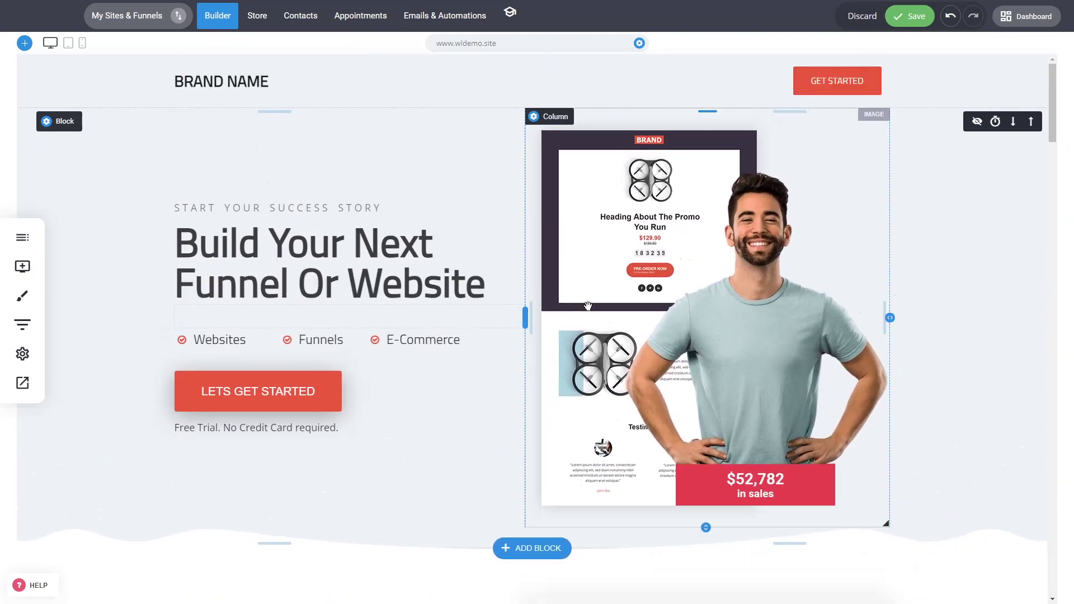
pyautogui.scroll(-3, 615, 294)
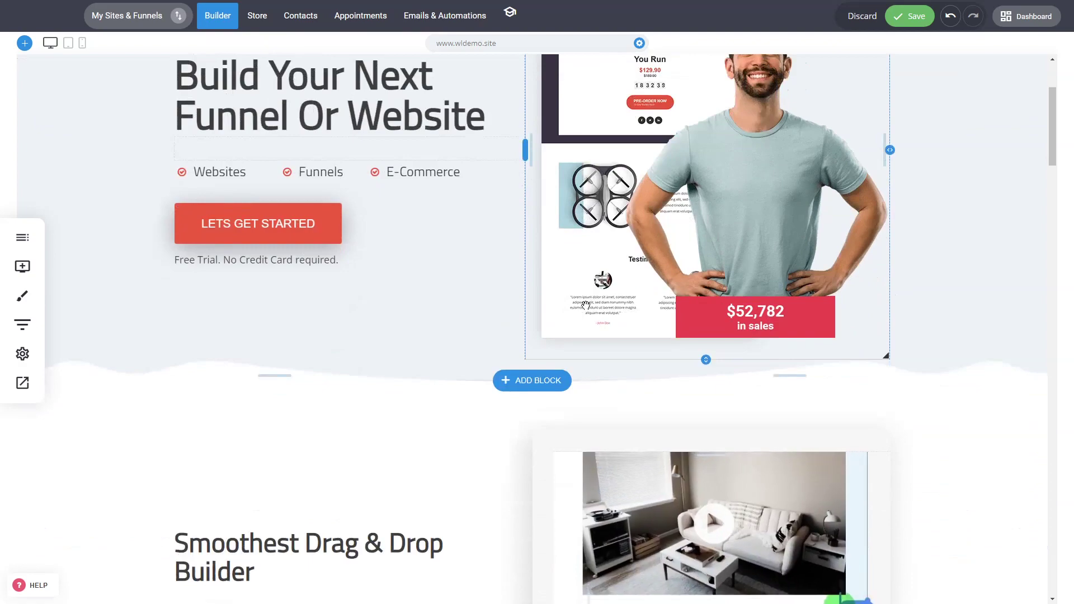
pyautogui.click(536, 381)
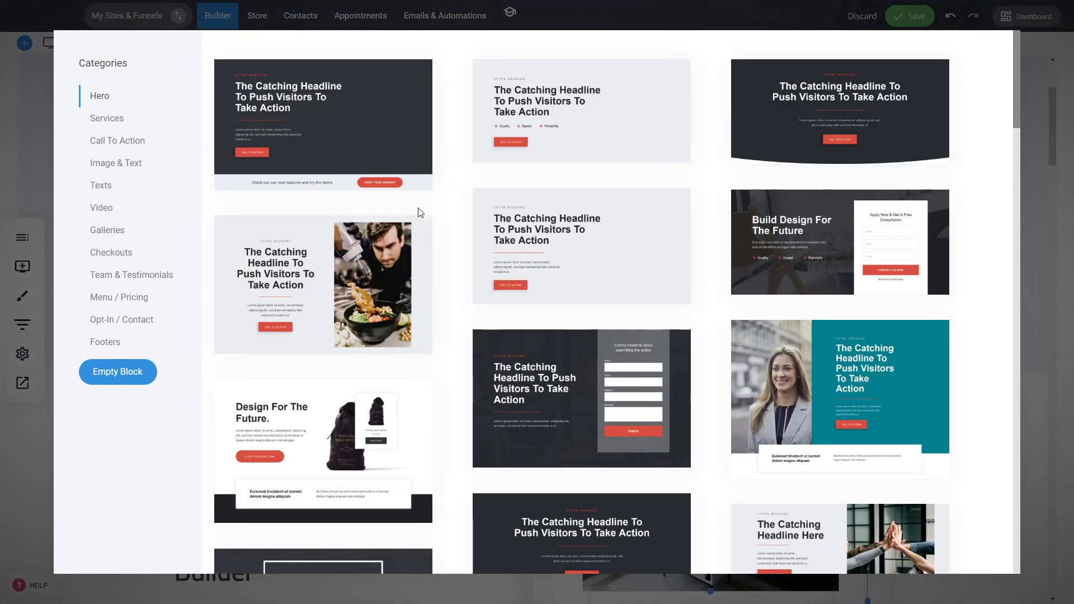
pyautogui.click(34, 224)
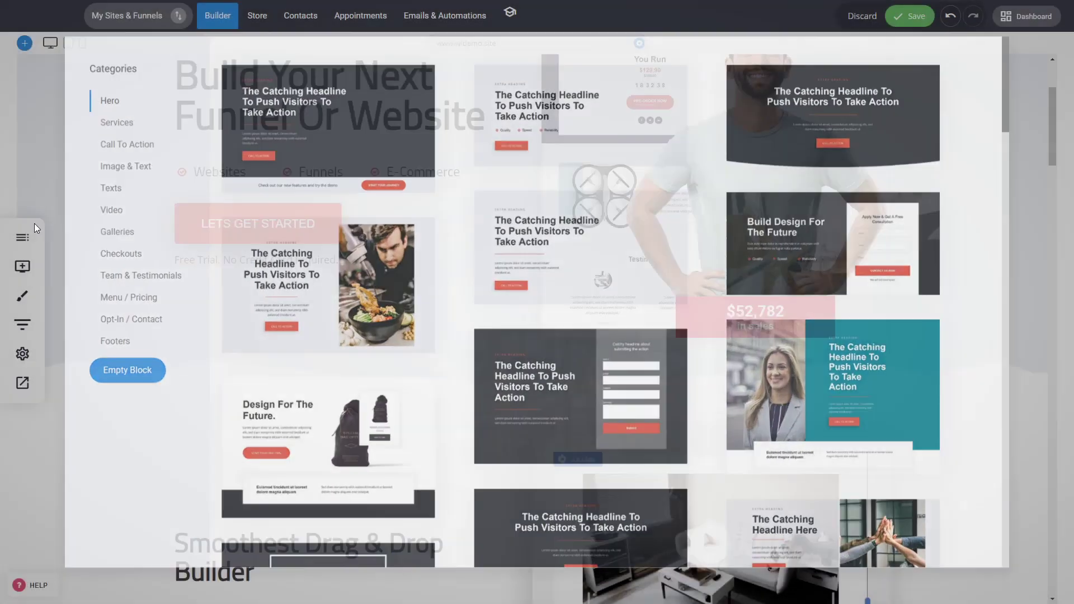
pyautogui.click(22, 238)
pyautogui.click(108, 64)
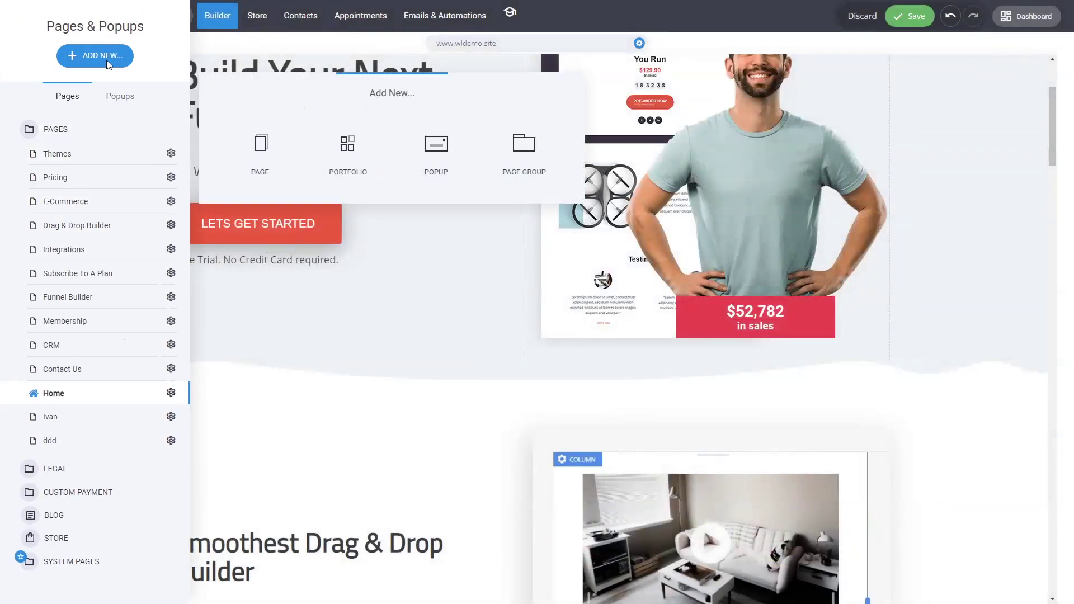
pyautogui.click(239, 154)
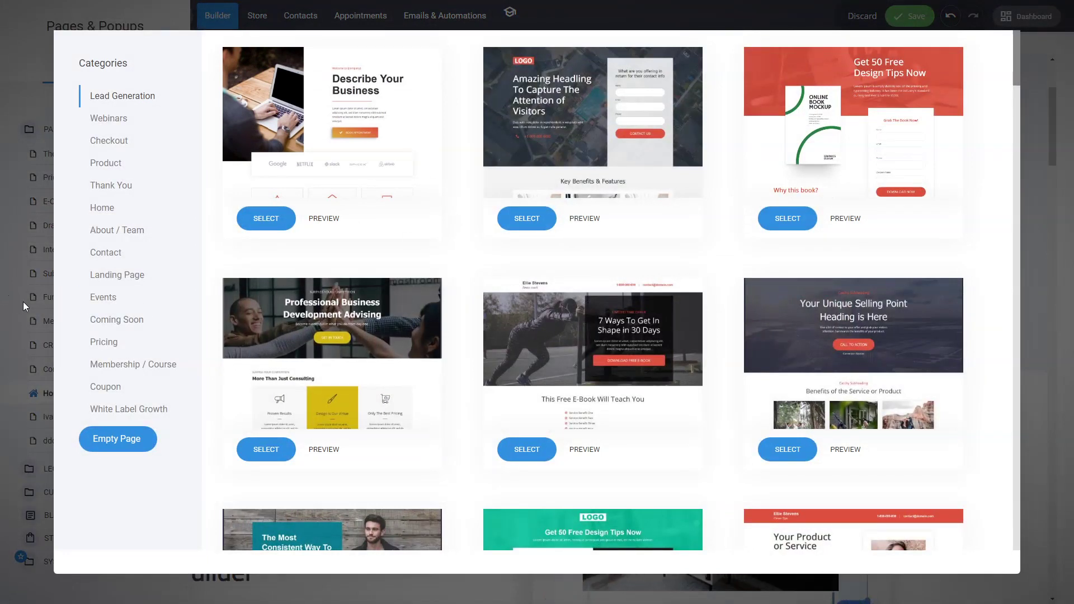
pyautogui.click(42, 254)
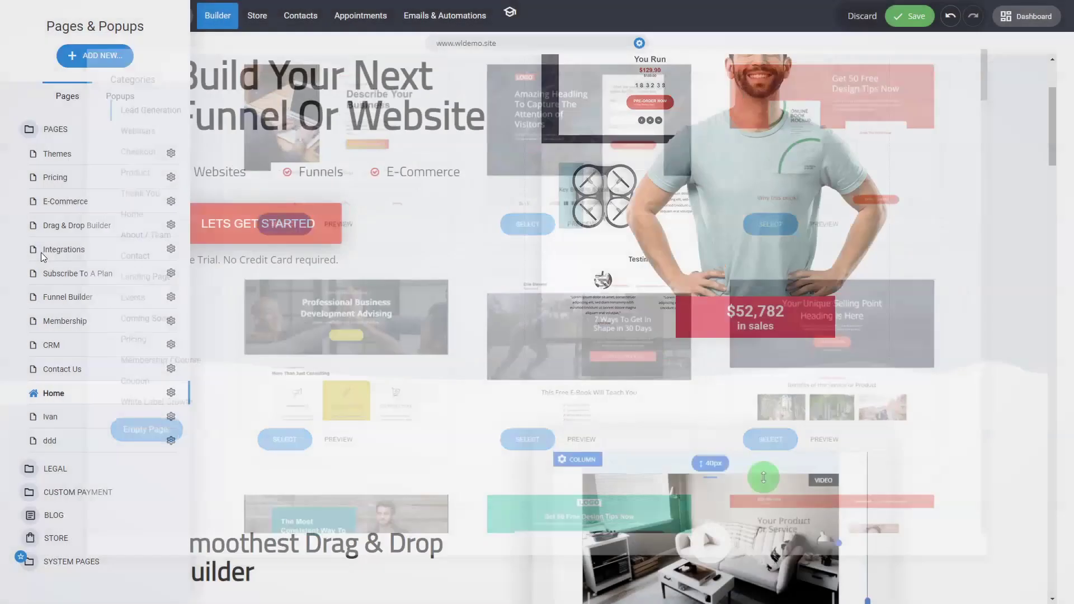
pyautogui.scroll(3, 472, 353)
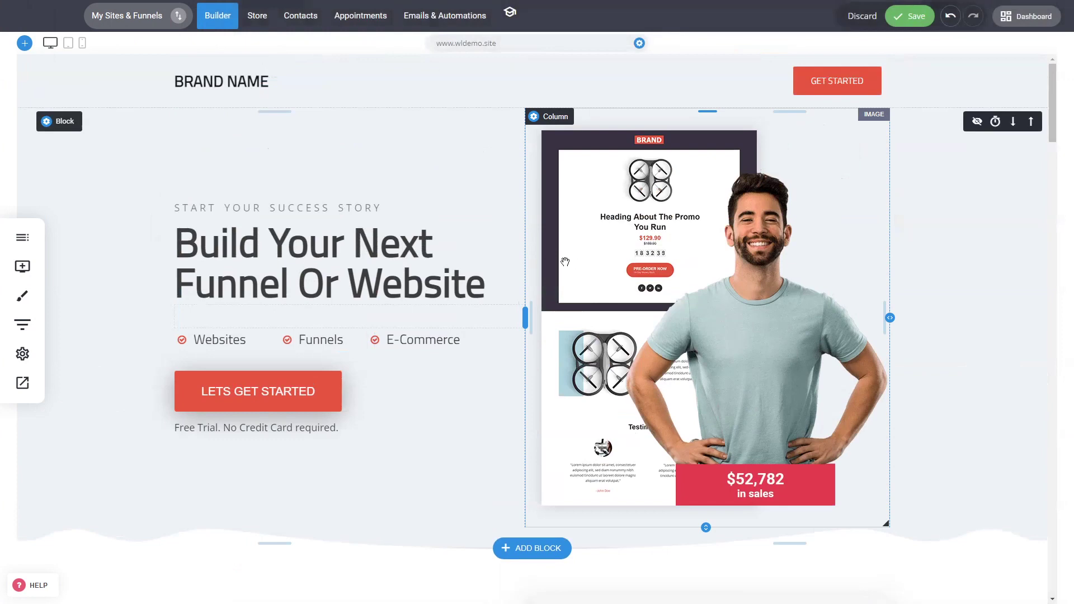
pyautogui.scroll(-6, 565, 262)
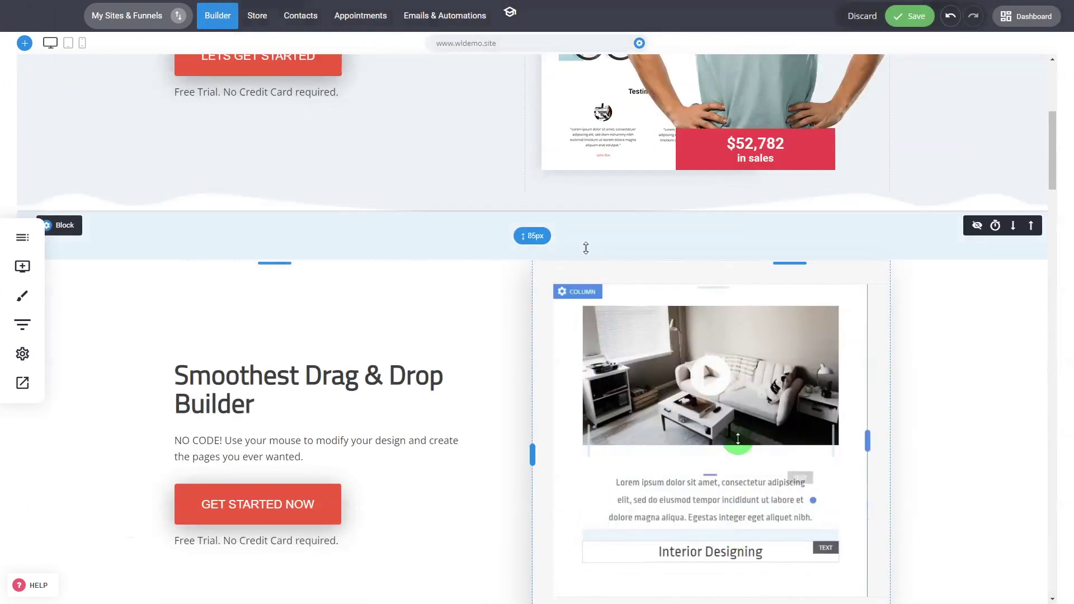
pyautogui.scroll(-6, 586, 248)
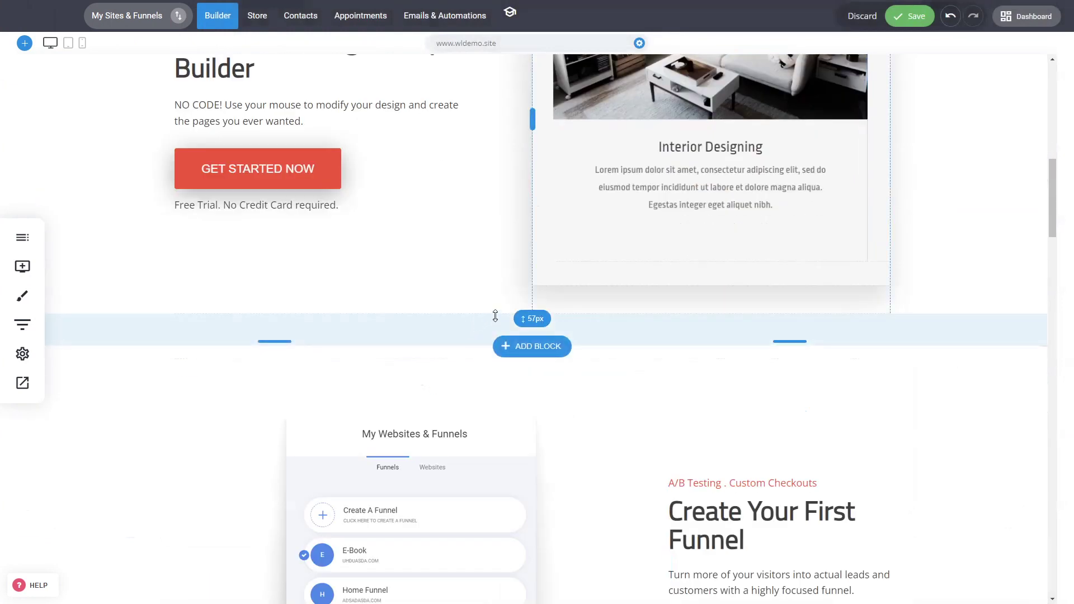
pyautogui.scroll(15, 496, 316)
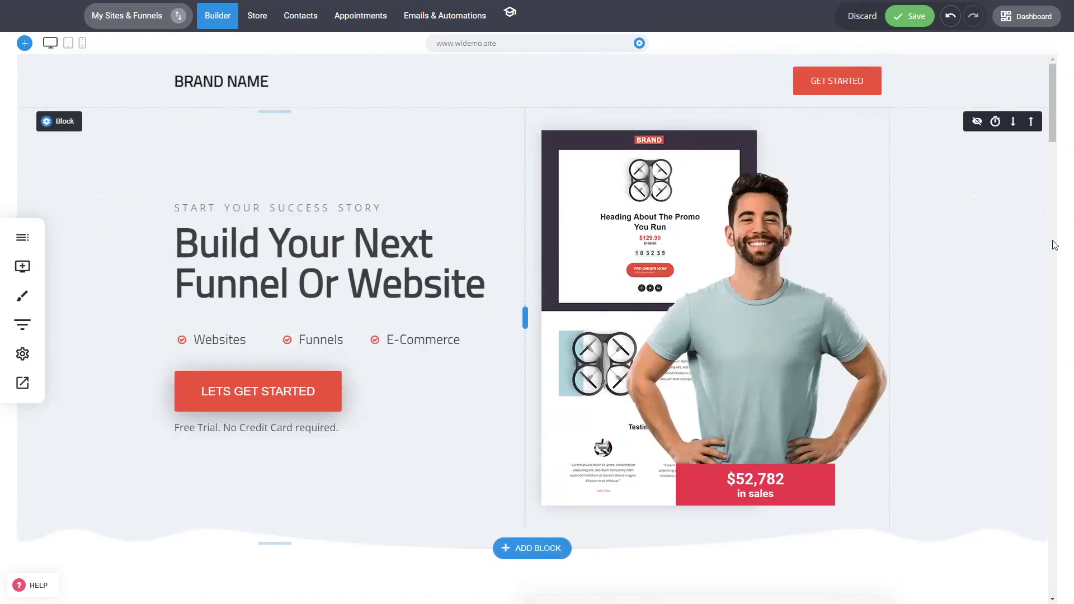
pyautogui.moveTo(1052, 132)
pyautogui.mouseDown()
pyautogui.moveTo(1017, 422)
pyautogui.moveTo(1050, 571)
pyautogui.moveTo(1068, 128)
pyautogui.mouseUp()
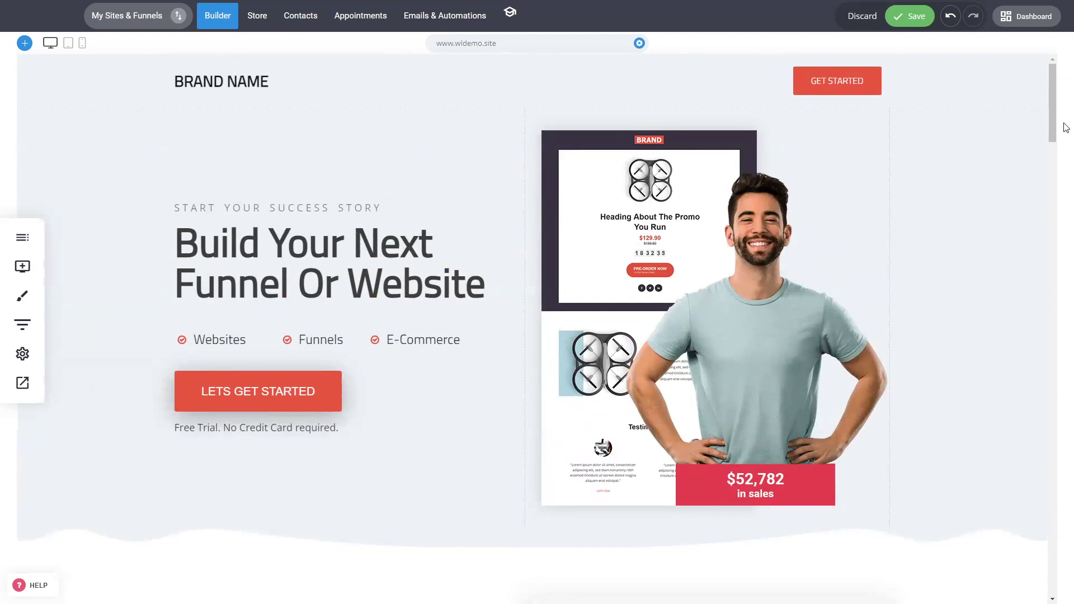
# Create a new website from the Websites list, leaving the builder despite unsaved changes.
pyautogui.click(175, 18)
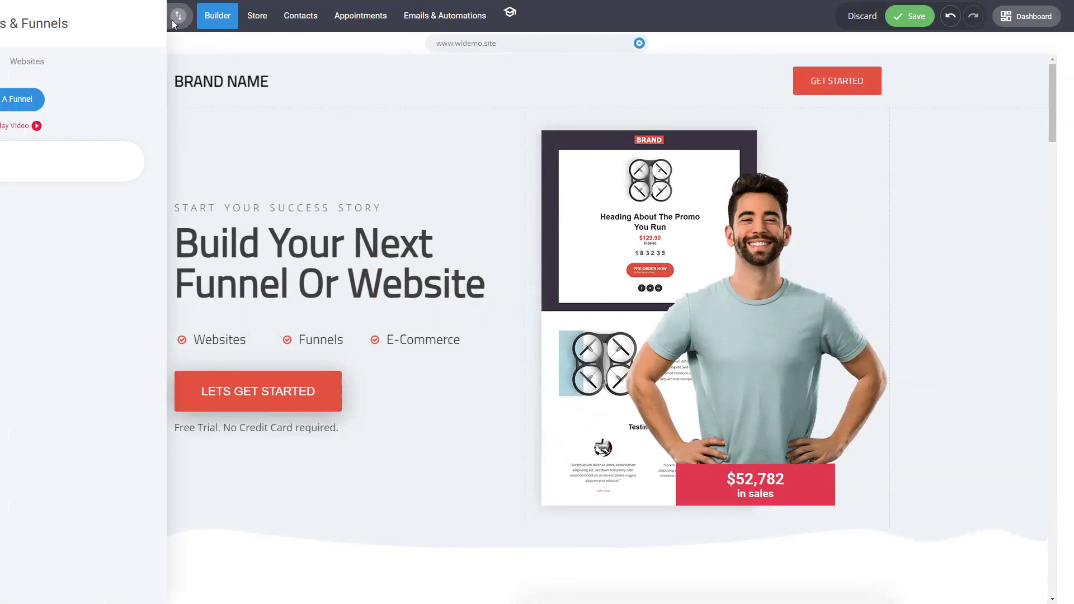
pyautogui.click(189, 68)
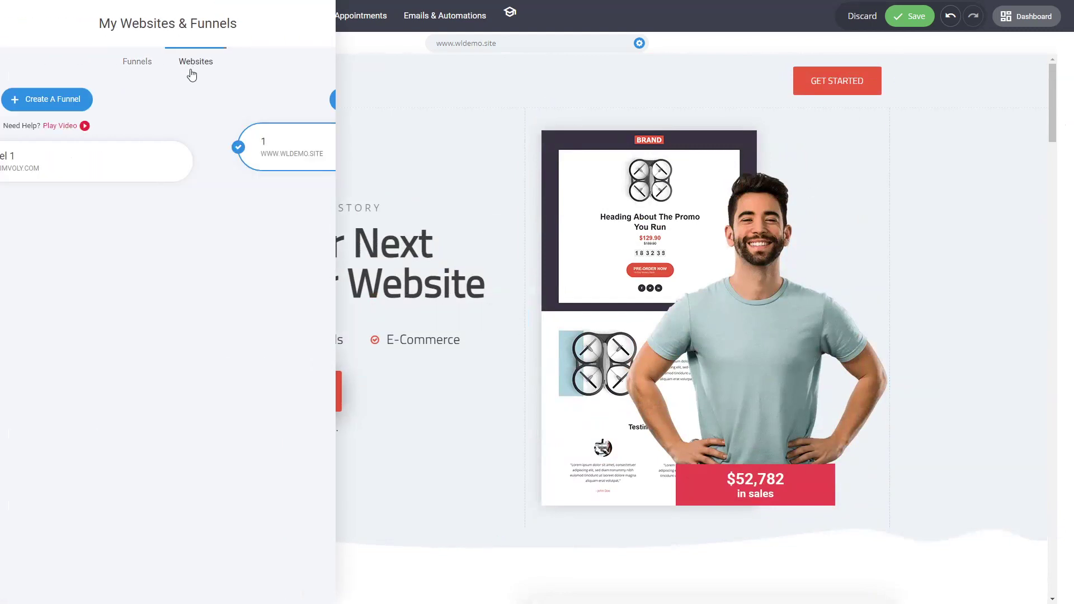
pyautogui.click(154, 65)
pyautogui.click(196, 64)
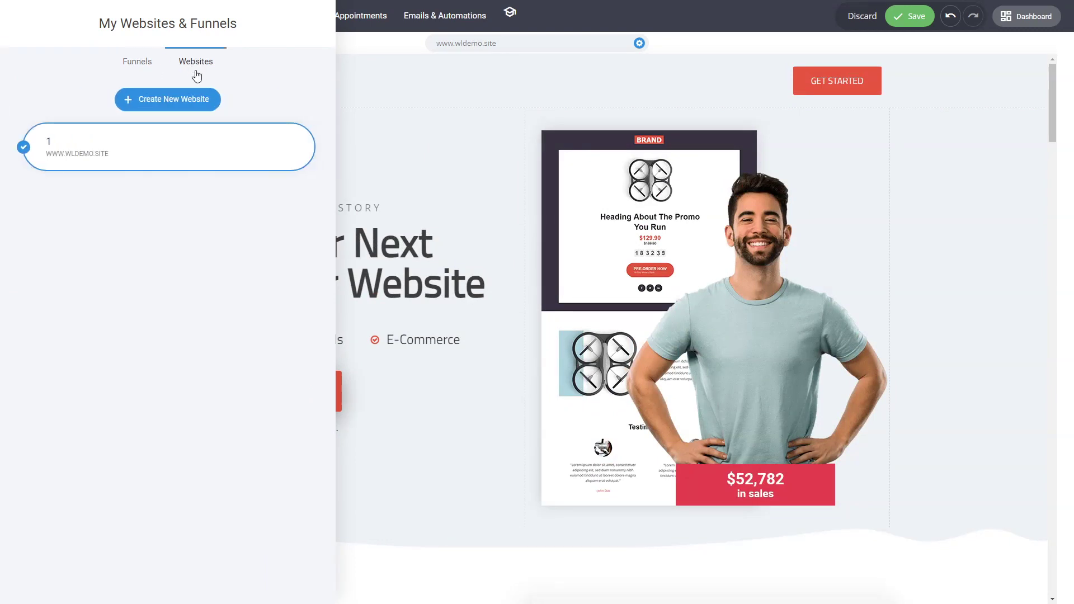
pyautogui.click(196, 106)
pyautogui.click(568, 266)
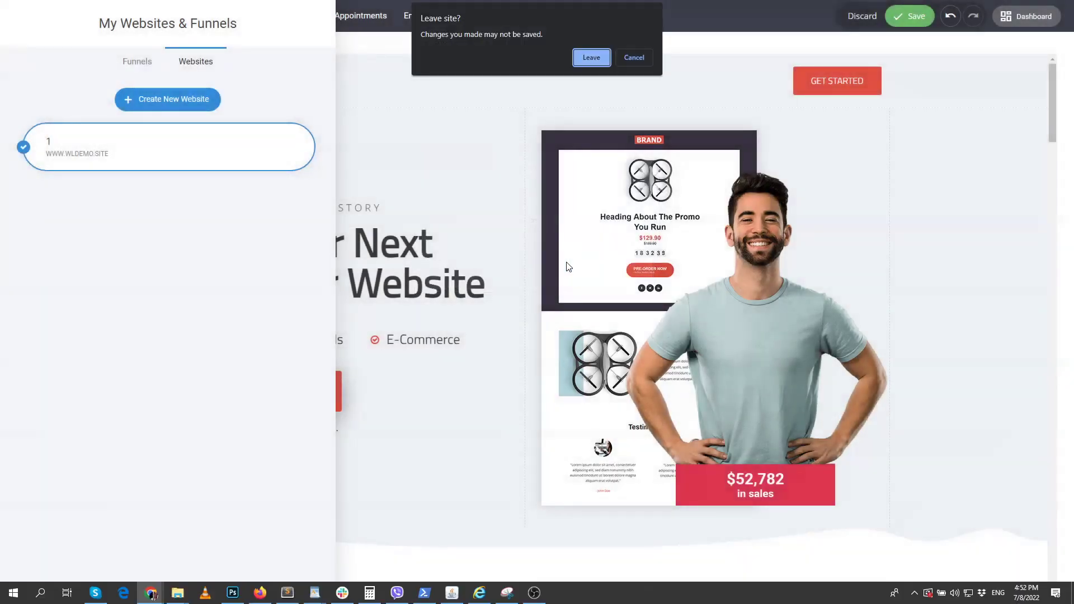
pyautogui.click(583, 64)
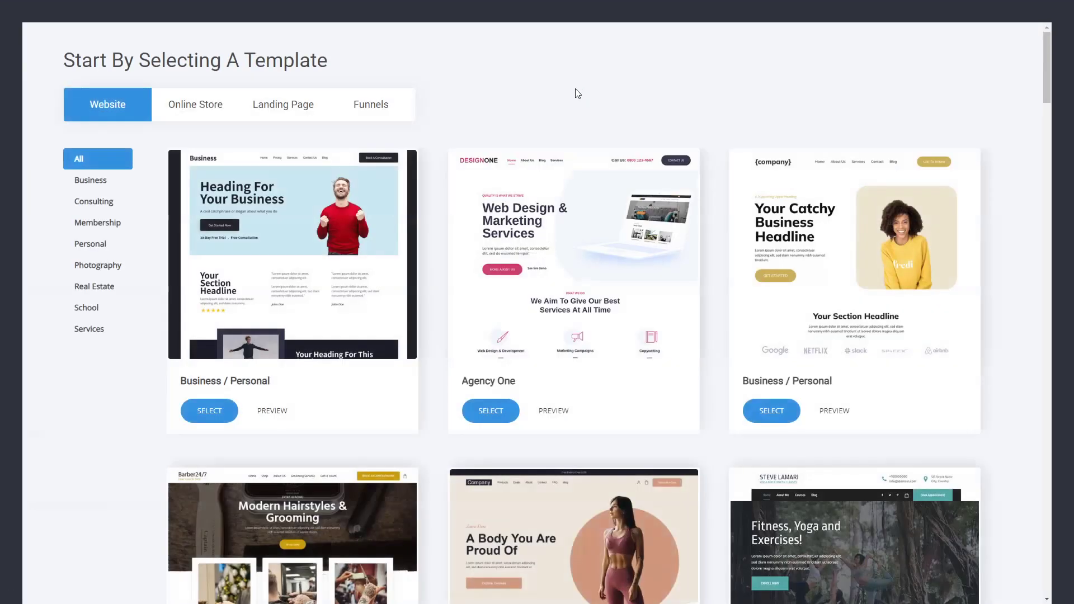
# Create a new online store site from the Atria template titled 'Astrid'.
pyautogui.click(206, 107)
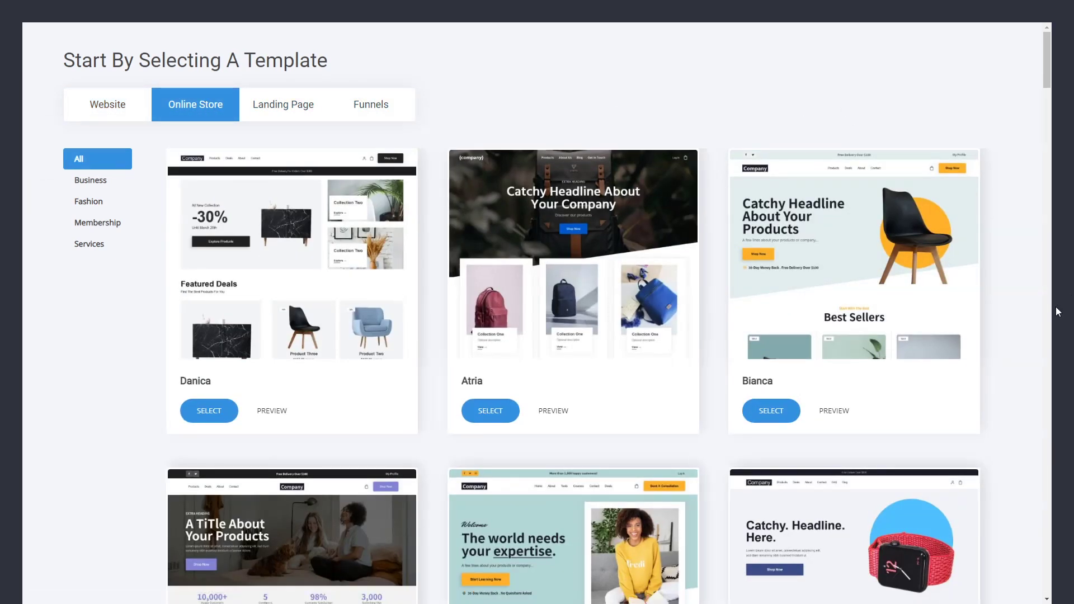
pyautogui.scroll(-4, 734, 274)
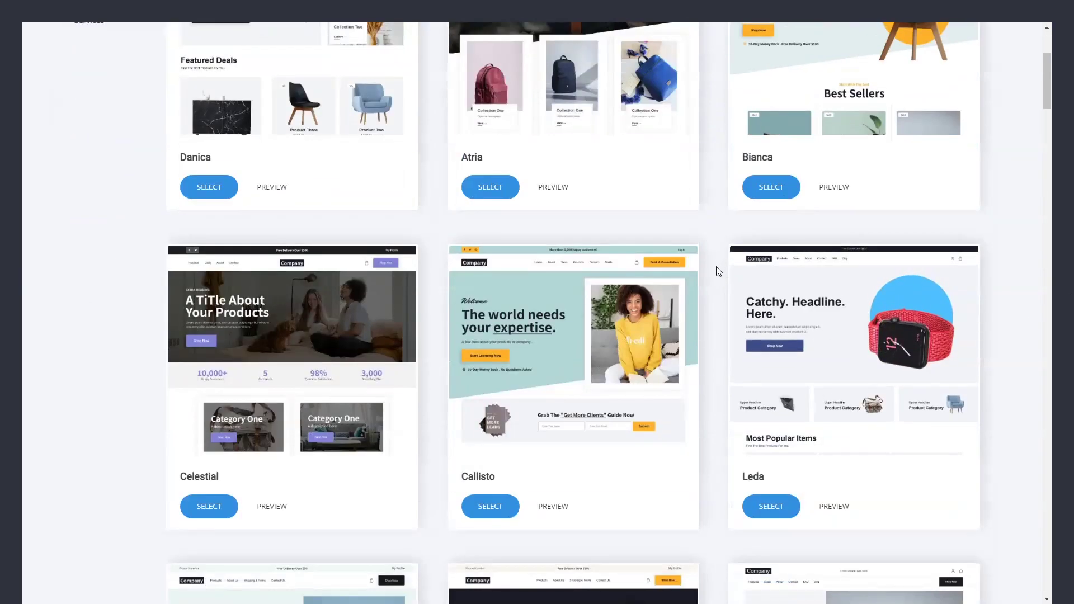
pyautogui.scroll(4, 716, 277)
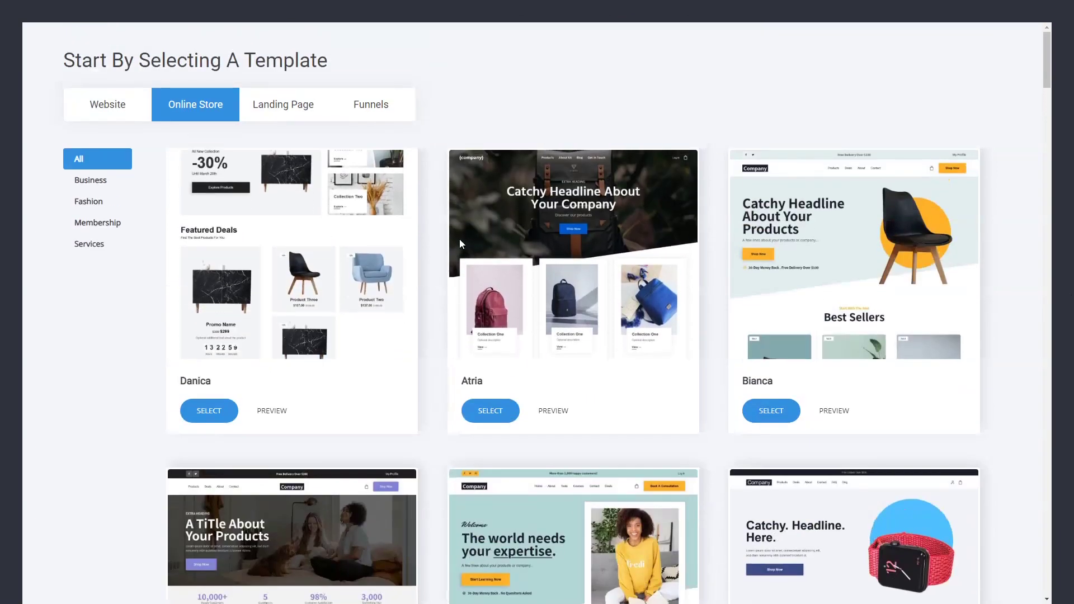
pyautogui.click(490, 411)
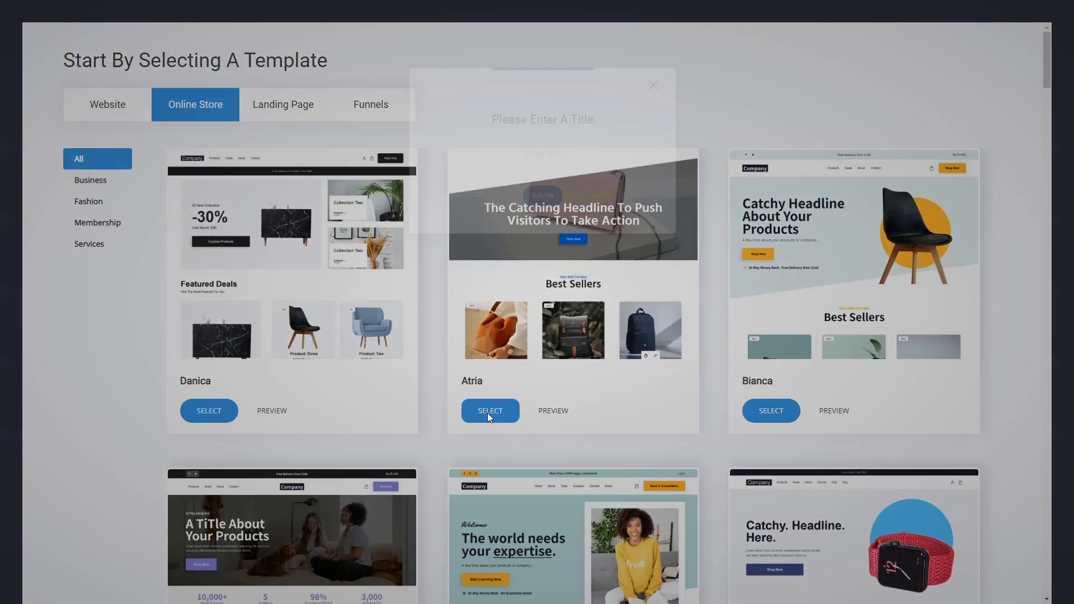
pyautogui.write('Astrid')
pyautogui.click(542, 200)
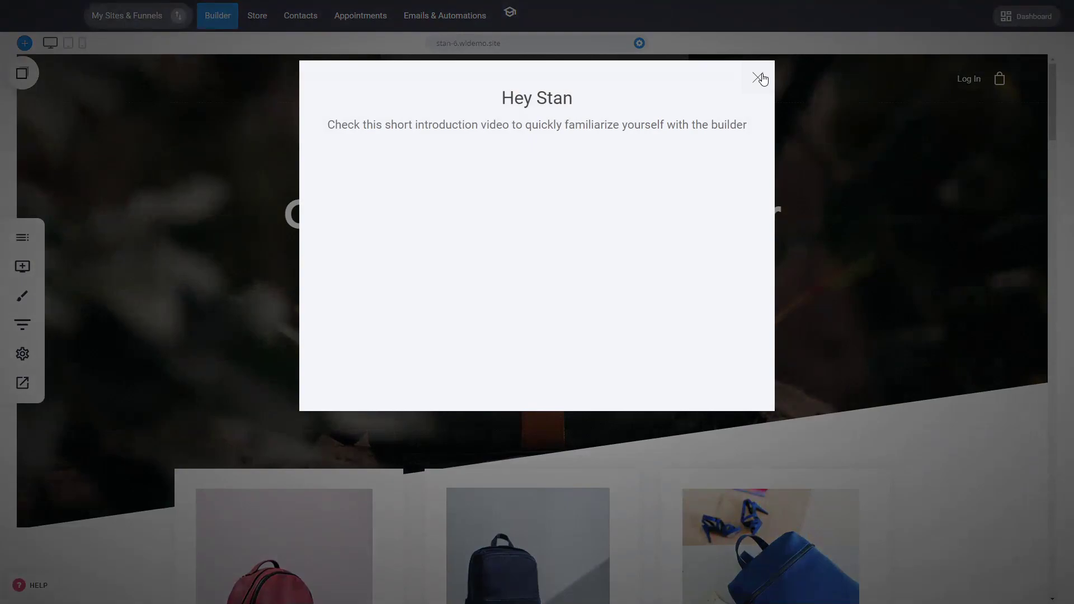
# Dismiss the intro video, glance at the Pages & Popups list, and bring up My Sites & Funnels.
pyautogui.click(759, 77)
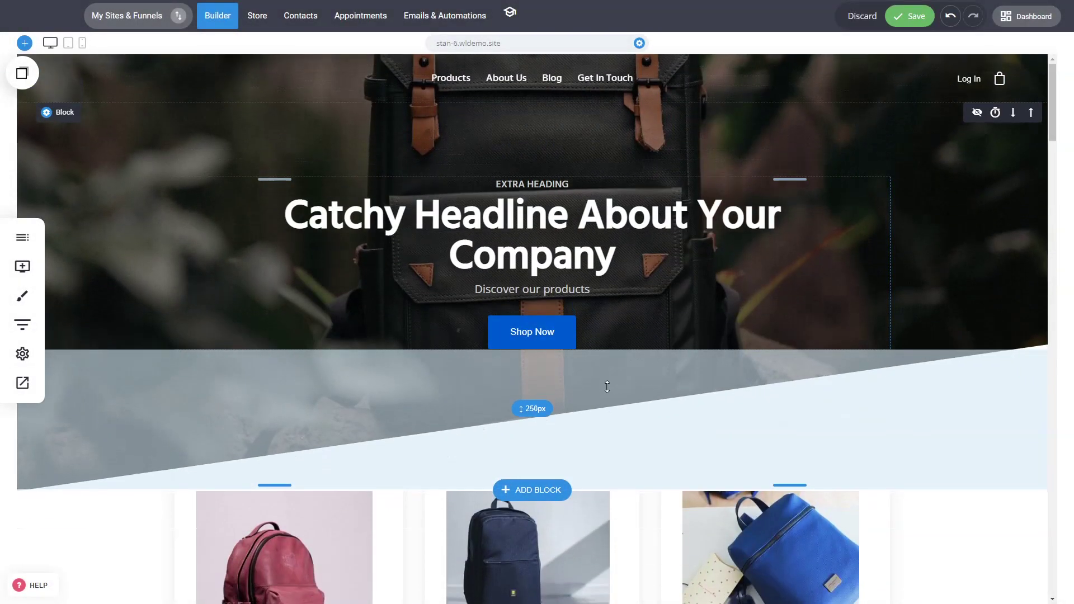
pyautogui.scroll(-3, 434, 534)
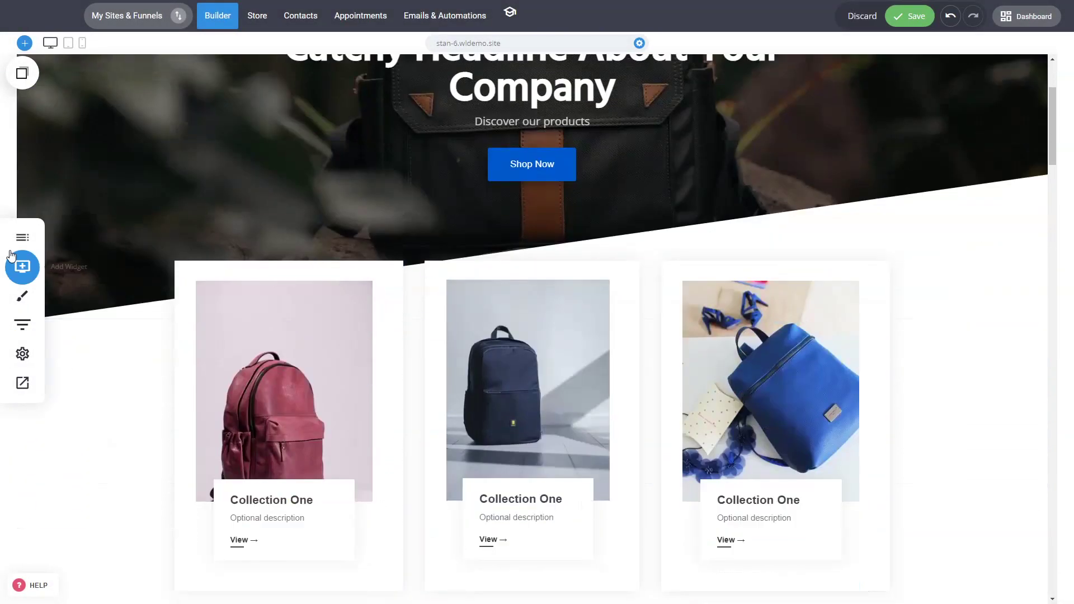
pyautogui.click(22, 237)
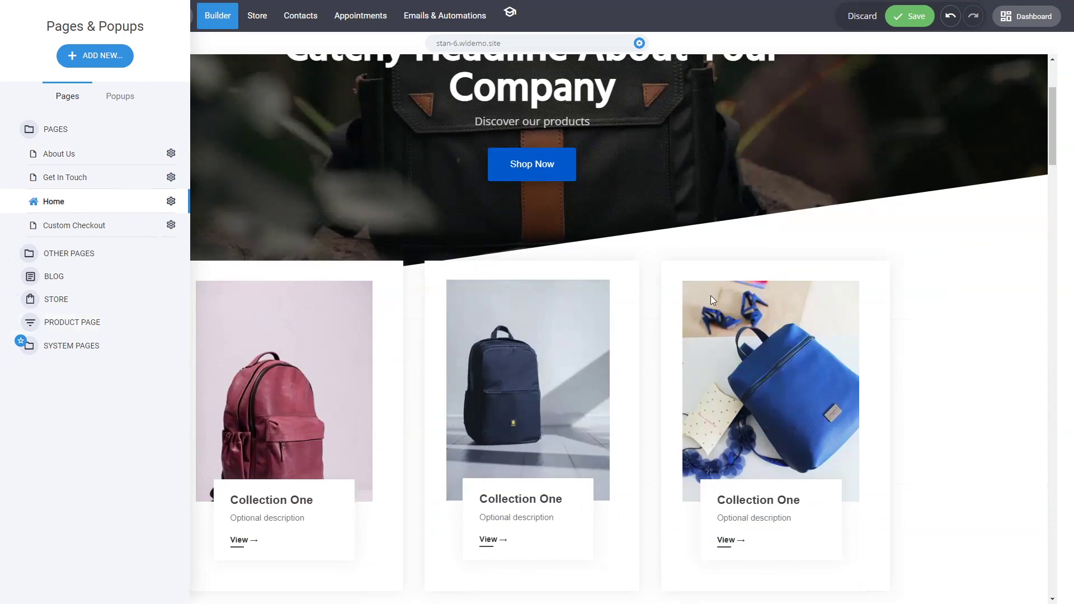
pyautogui.click(749, 259)
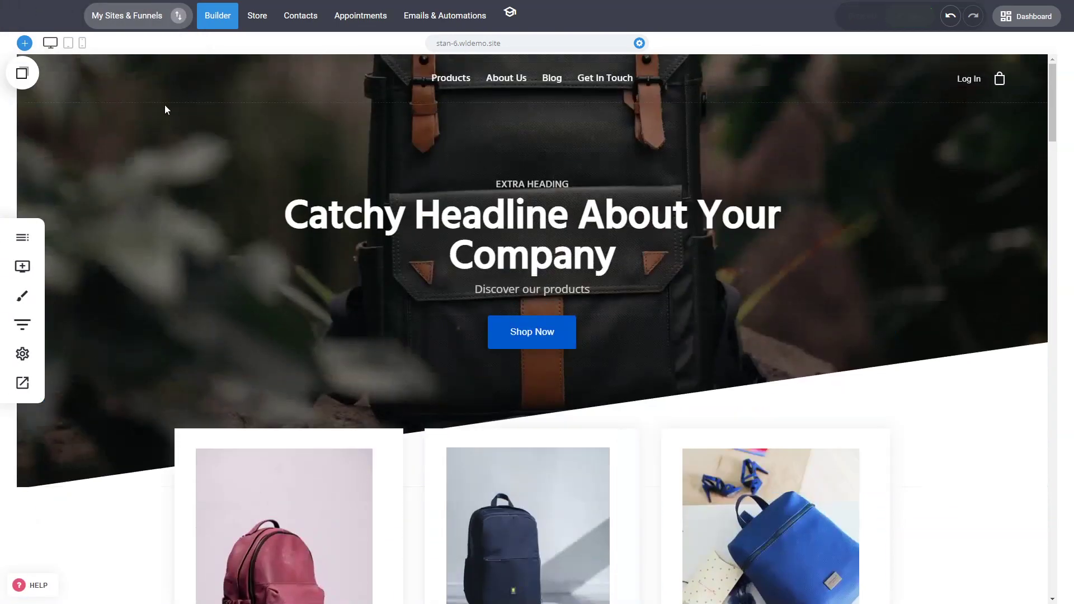
pyautogui.click(178, 16)
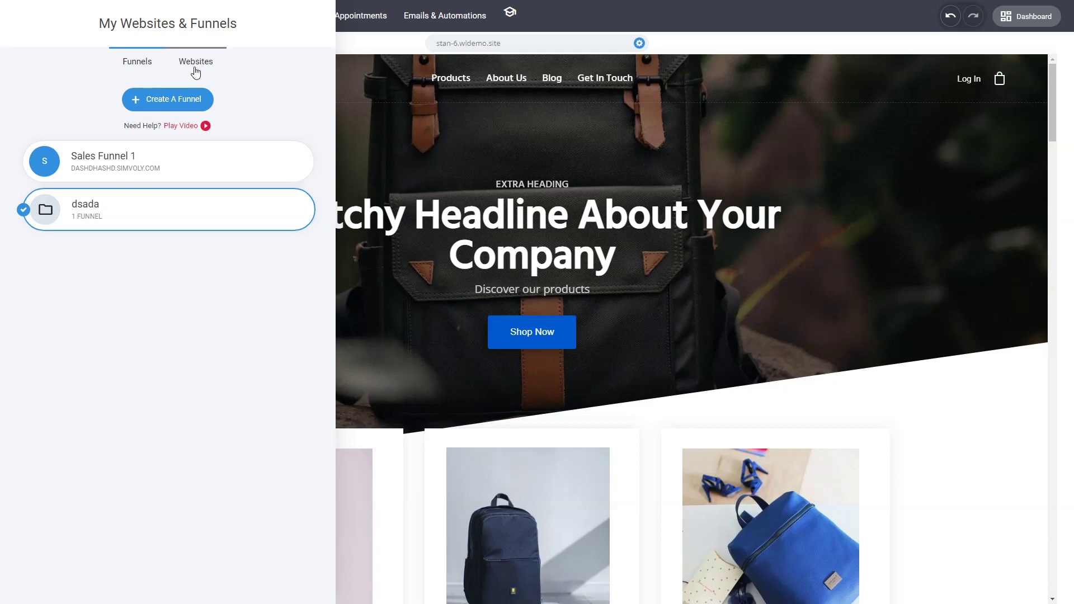
# Open Sales Funnel 1 and edit its Step 2 Checkout page.
pyautogui.click(134, 172)
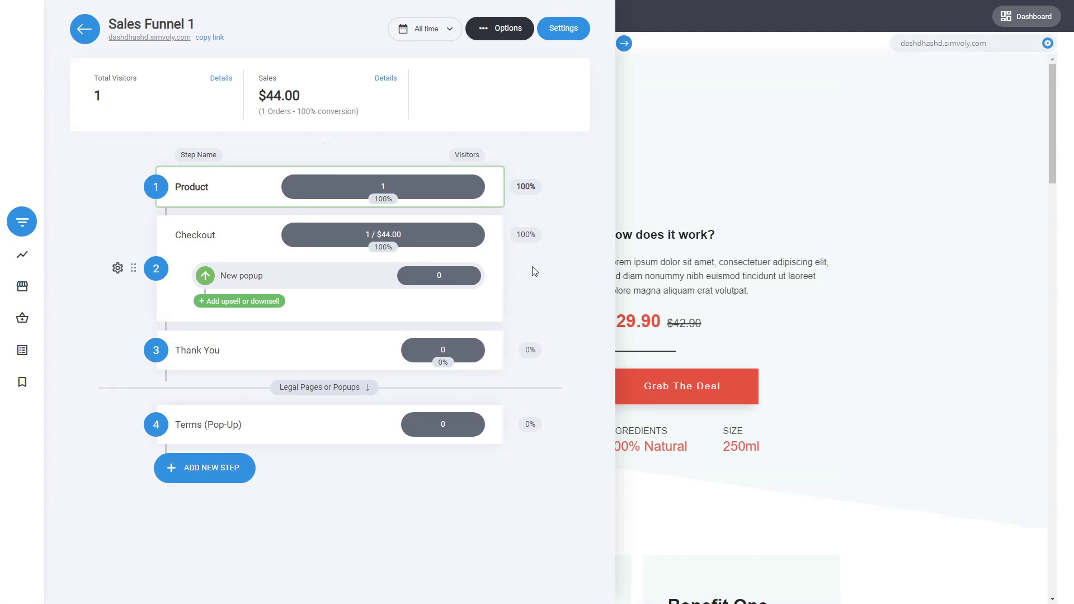
pyautogui.moveTo(382, 178)
pyautogui.click(212, 240)
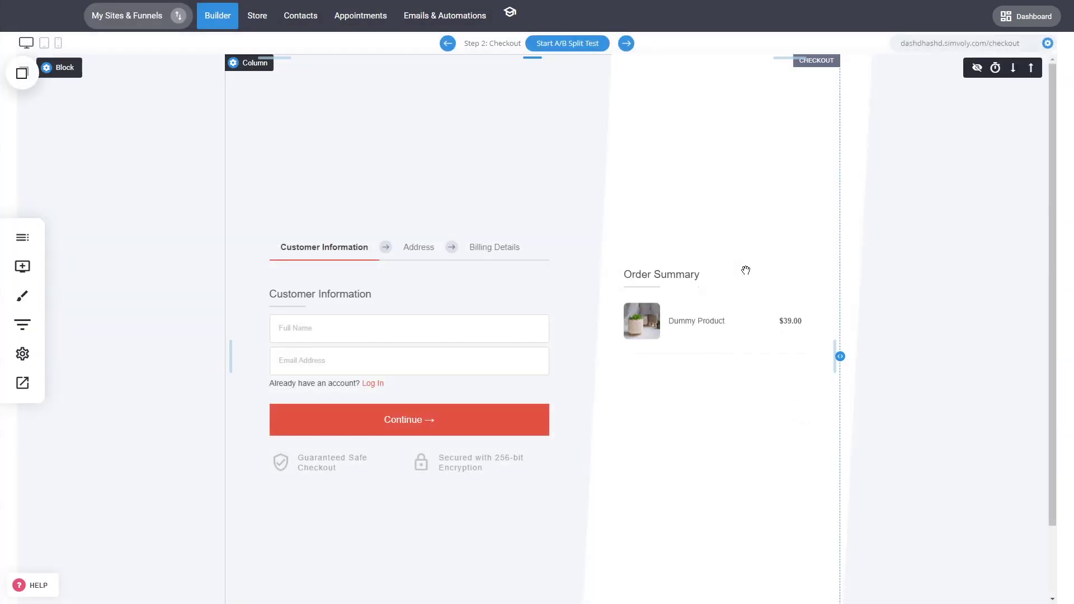
# Start an A/B split test on the Product step, duplicating the page as Version B.
pyautogui.click(22, 325)
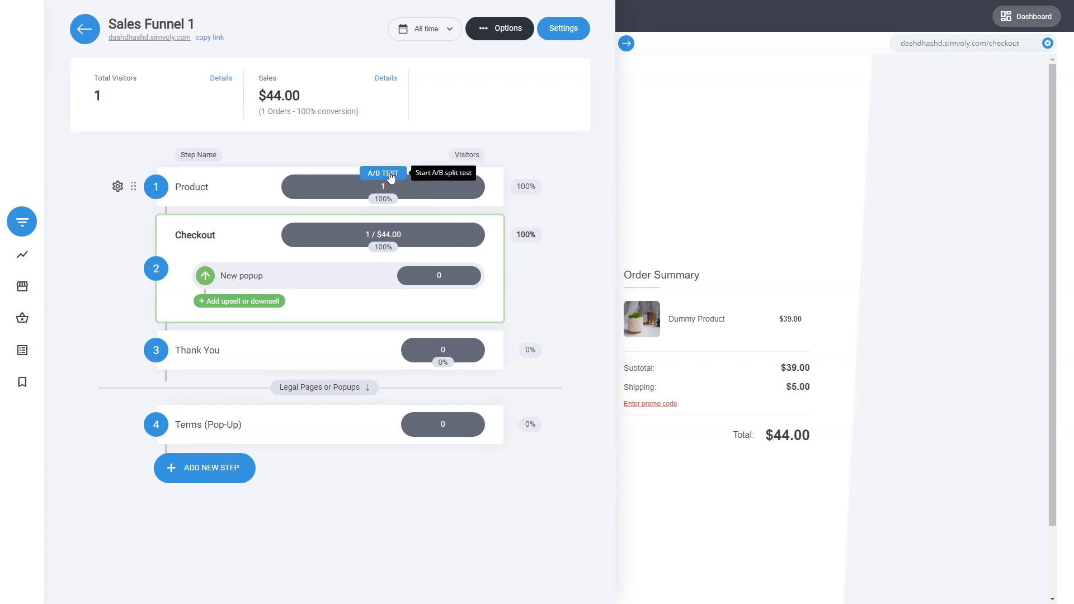
pyautogui.click(389, 174)
pyautogui.click(471, 184)
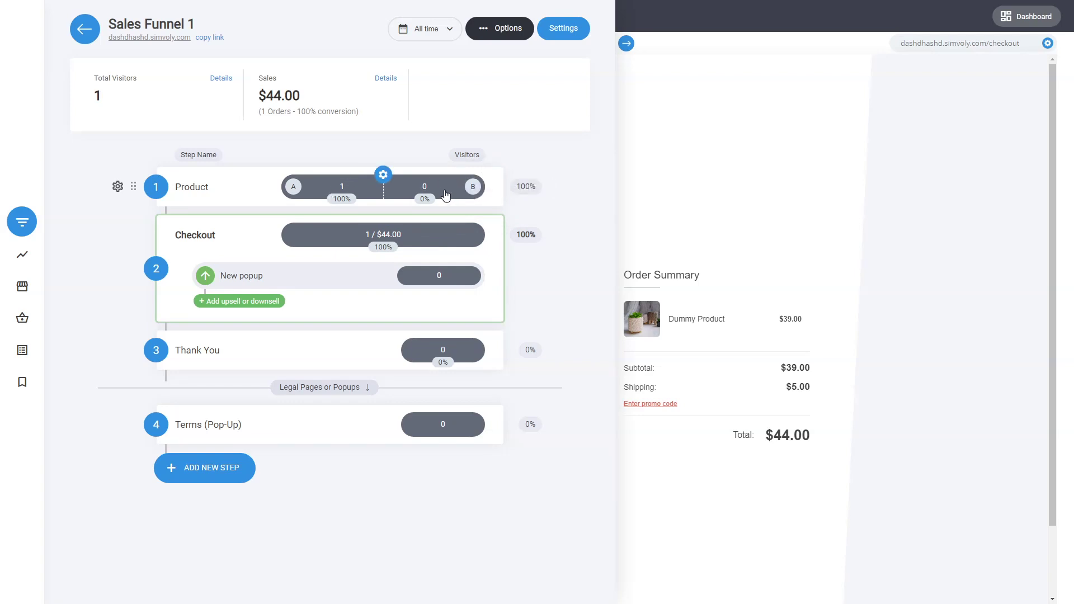
# Browse the funnel's visitors, sales, subscriptions, upsell and orders stats, then return to the Product page.
pyautogui.click(348, 201)
pyautogui.click(348, 200)
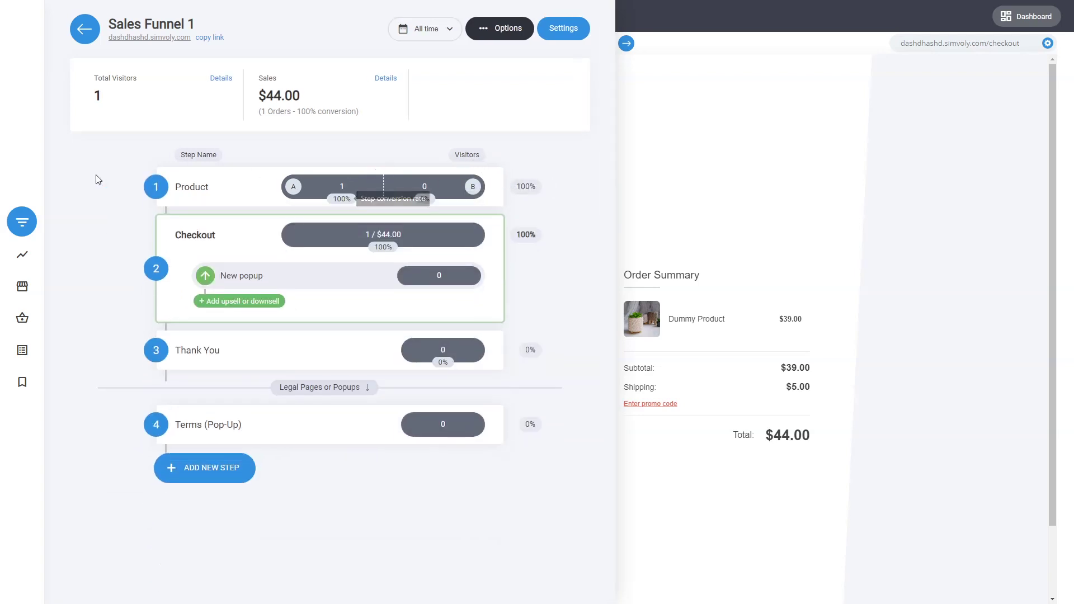
pyautogui.click(25, 255)
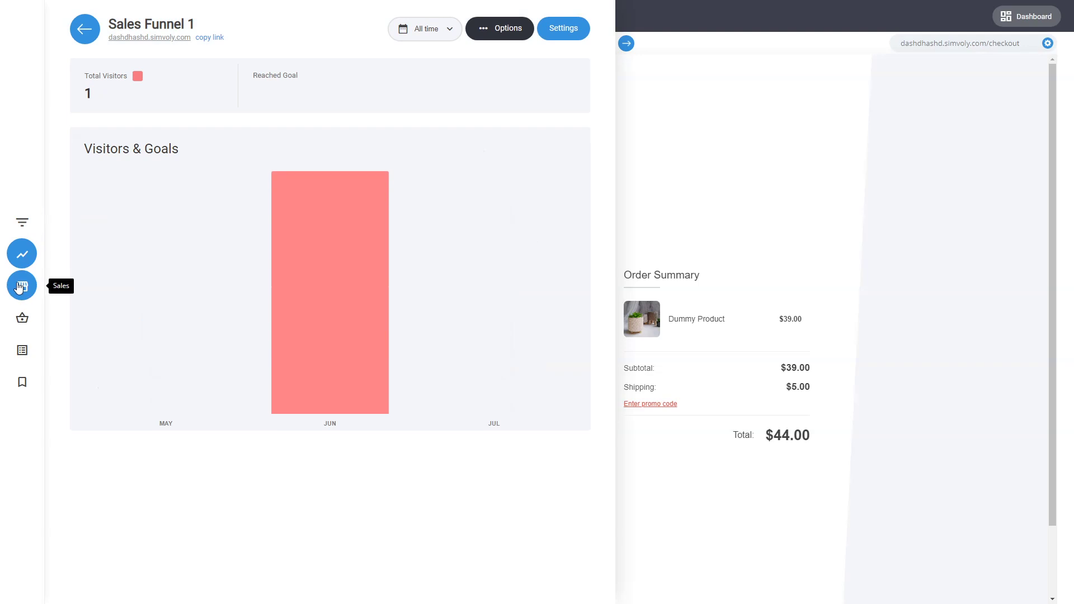
pyautogui.click(27, 285)
pyautogui.click(331, 86)
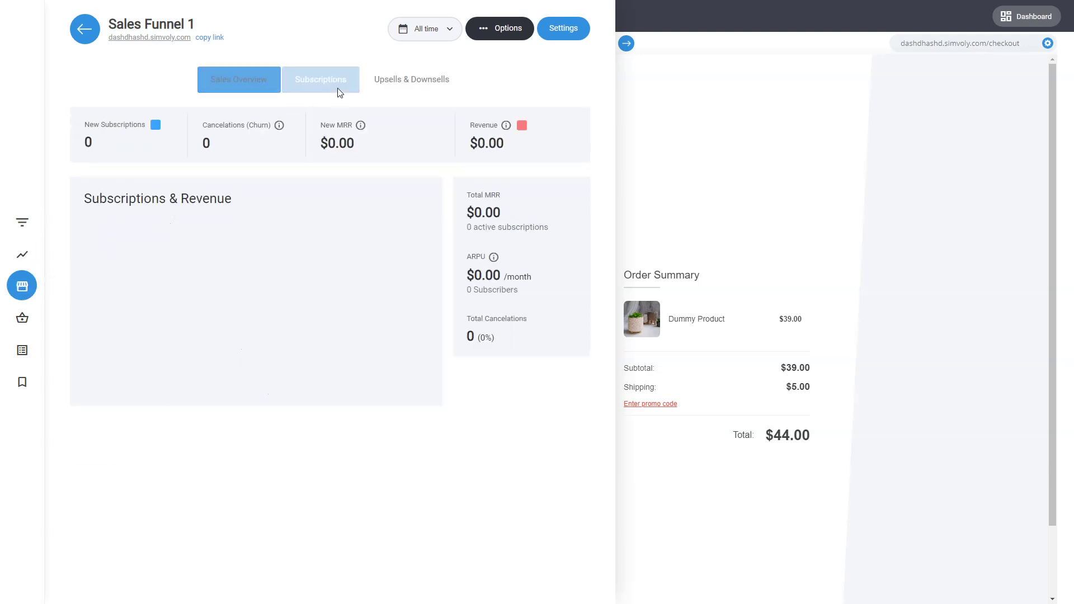
pyautogui.click(419, 85)
pyautogui.click(239, 84)
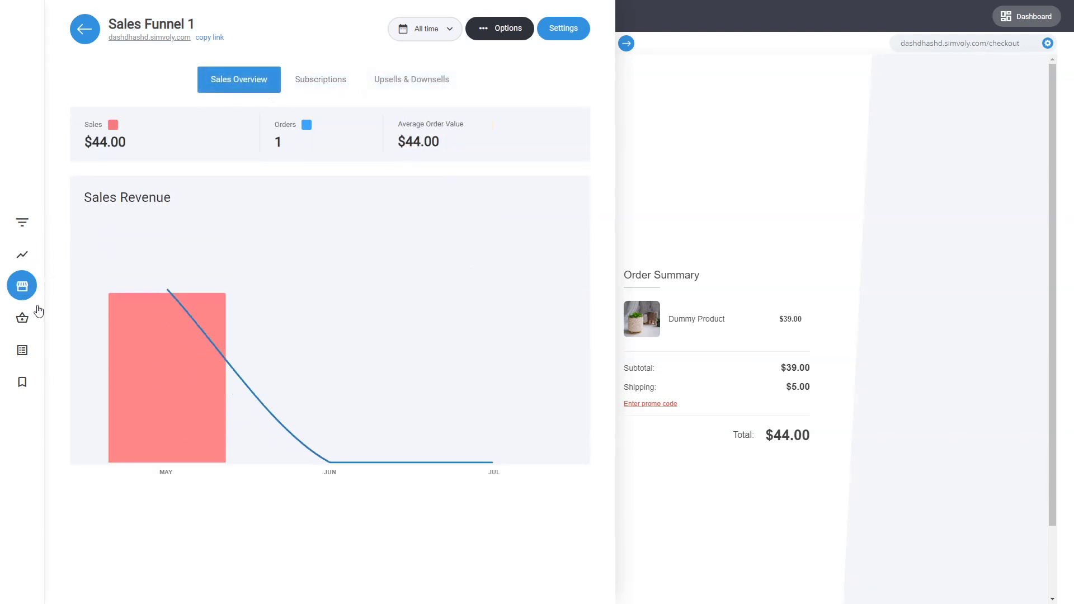
pyautogui.click(28, 326)
pyautogui.click(715, 286)
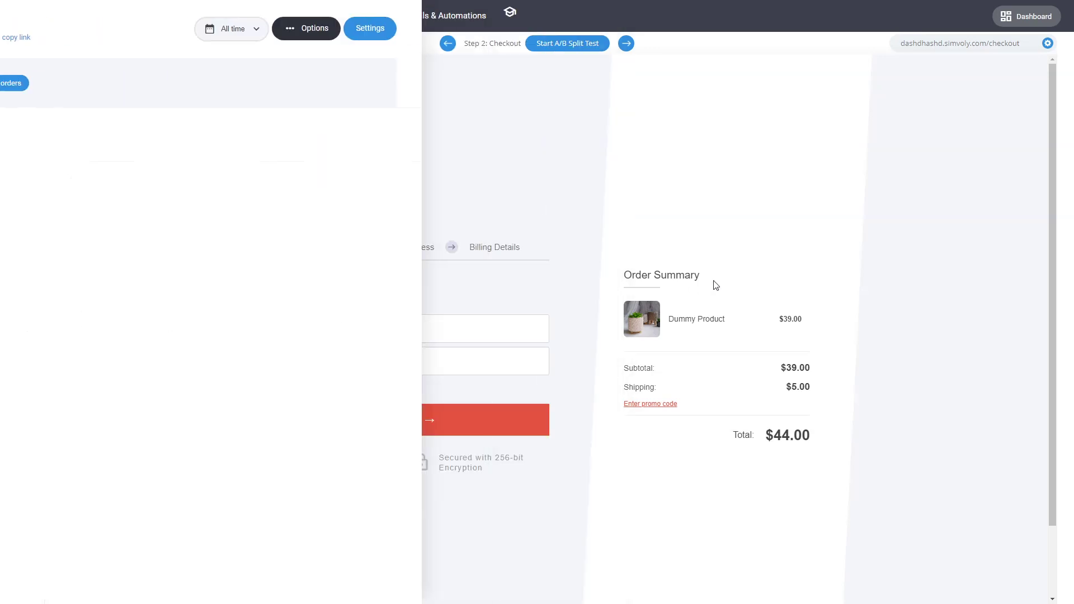
pyautogui.click(451, 47)
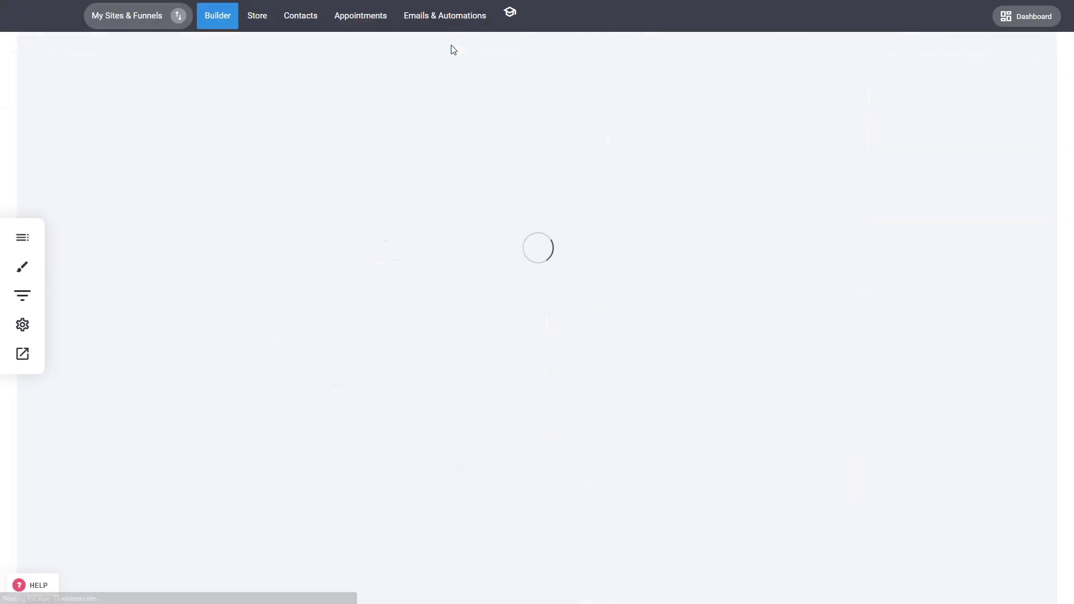
pyautogui.click(176, 17)
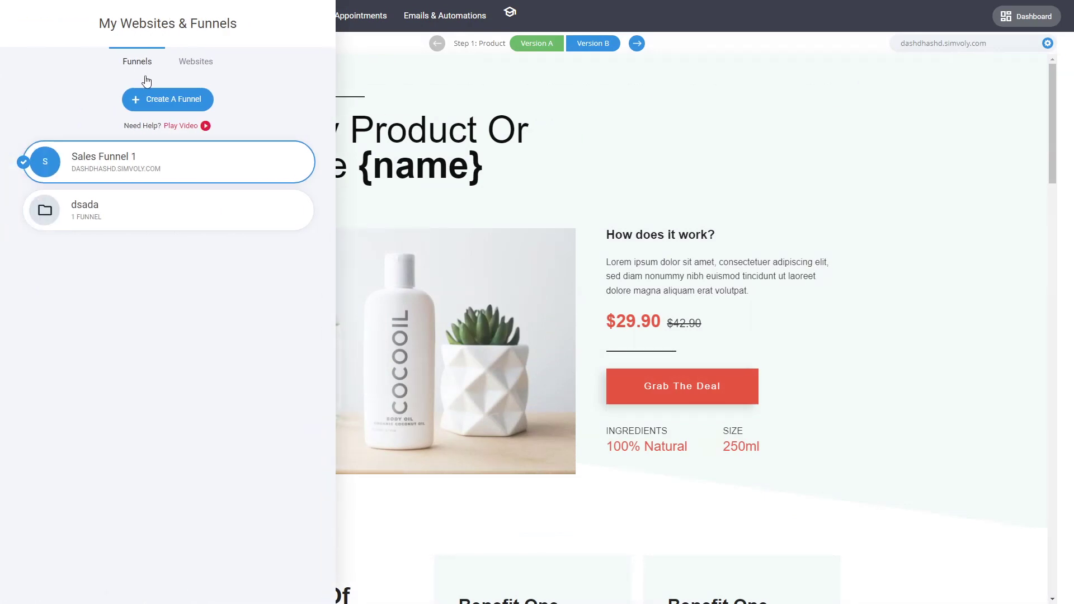
# Switch from the funnel to the dsada website via the Websites list.
pyautogui.click(264, 18)
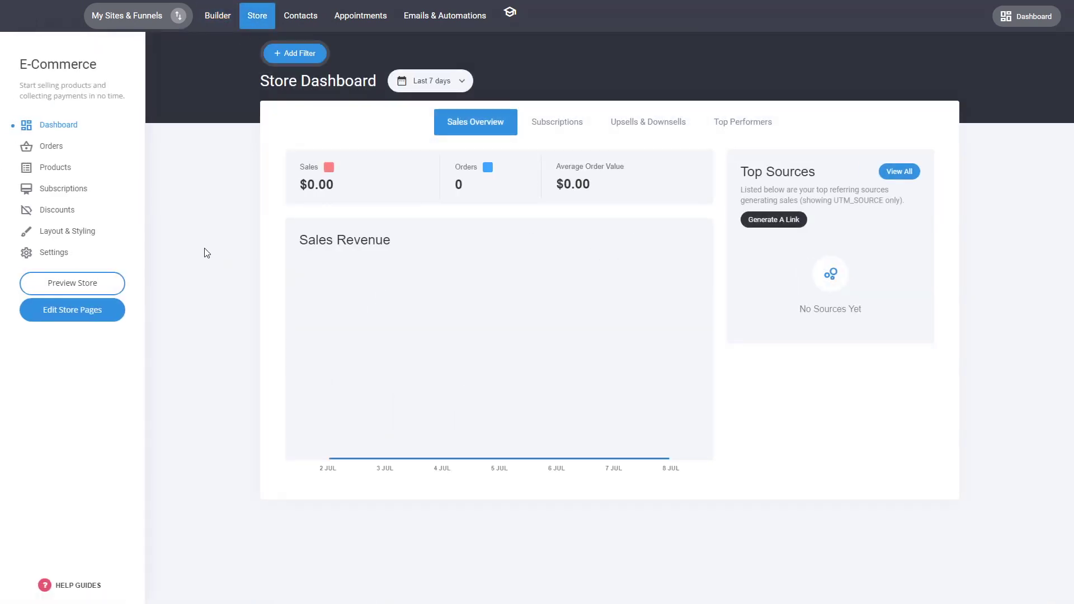
pyautogui.click(179, 17)
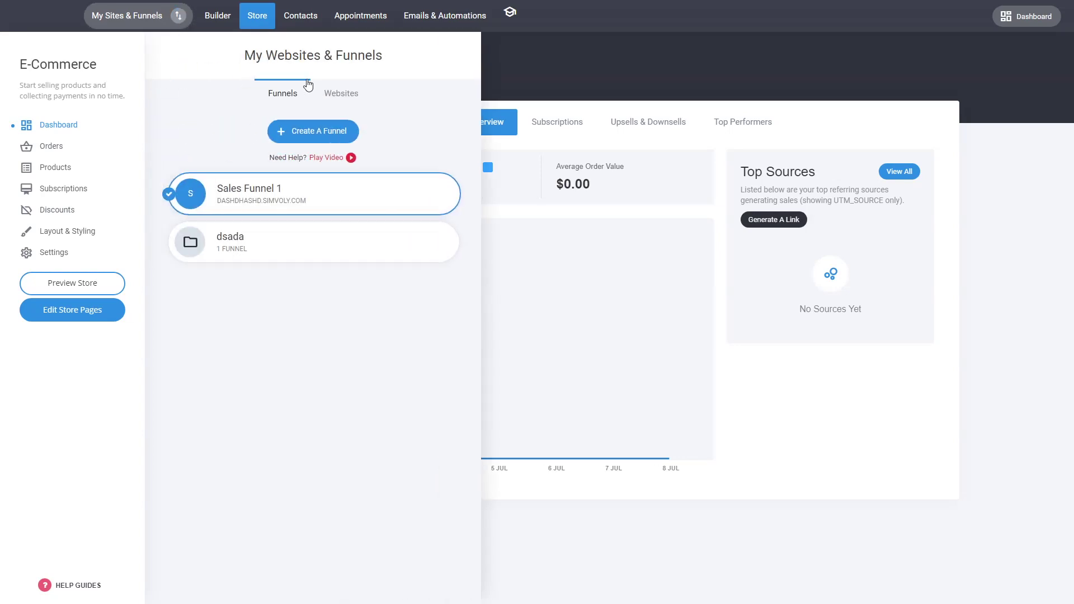
pyautogui.click(341, 93)
pyautogui.click(264, 238)
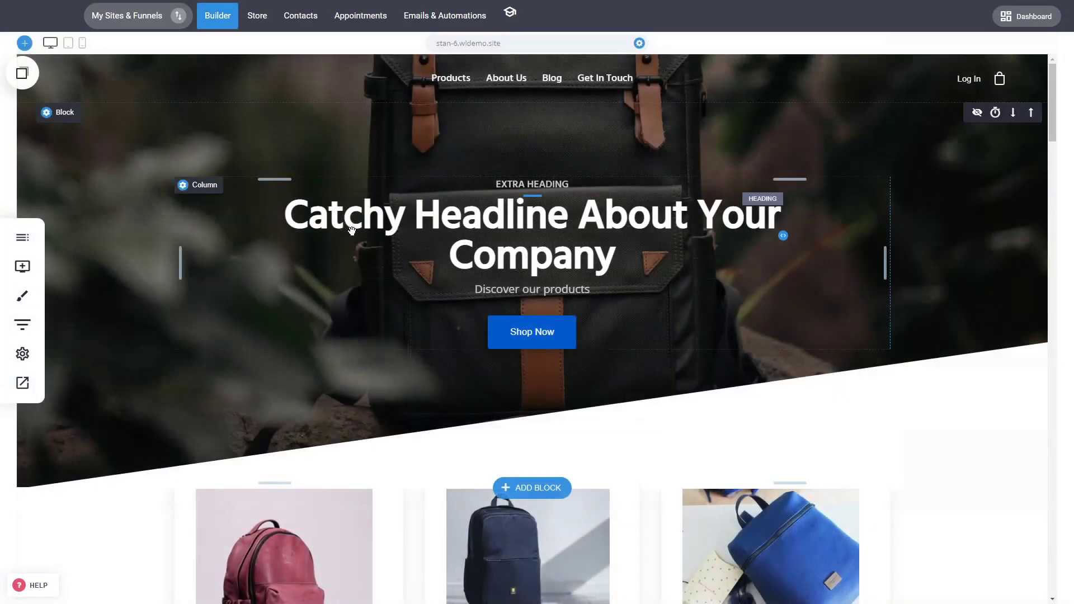
# Browse the dsada store's Orders, Subscriptions and Discounts, then view the Payments settings.
pyautogui.click(260, 20)
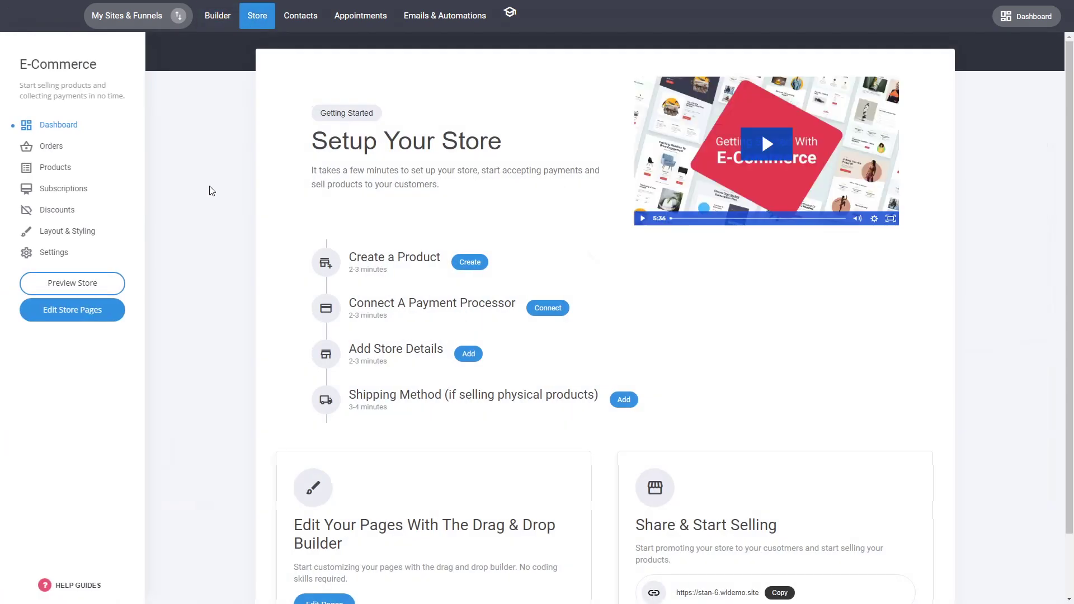
pyautogui.click(51, 150)
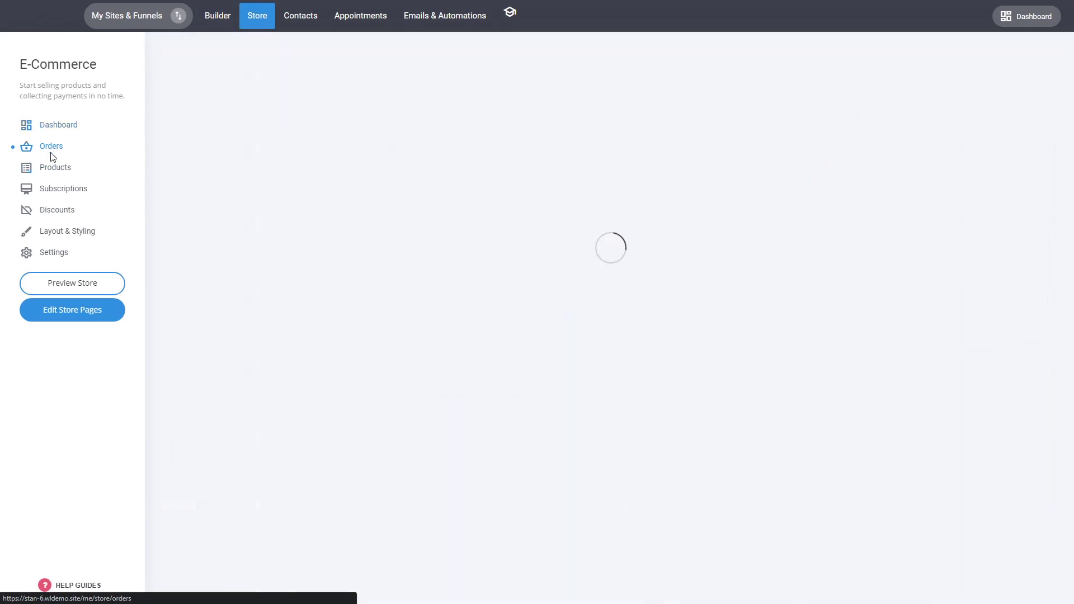
pyautogui.click(67, 193)
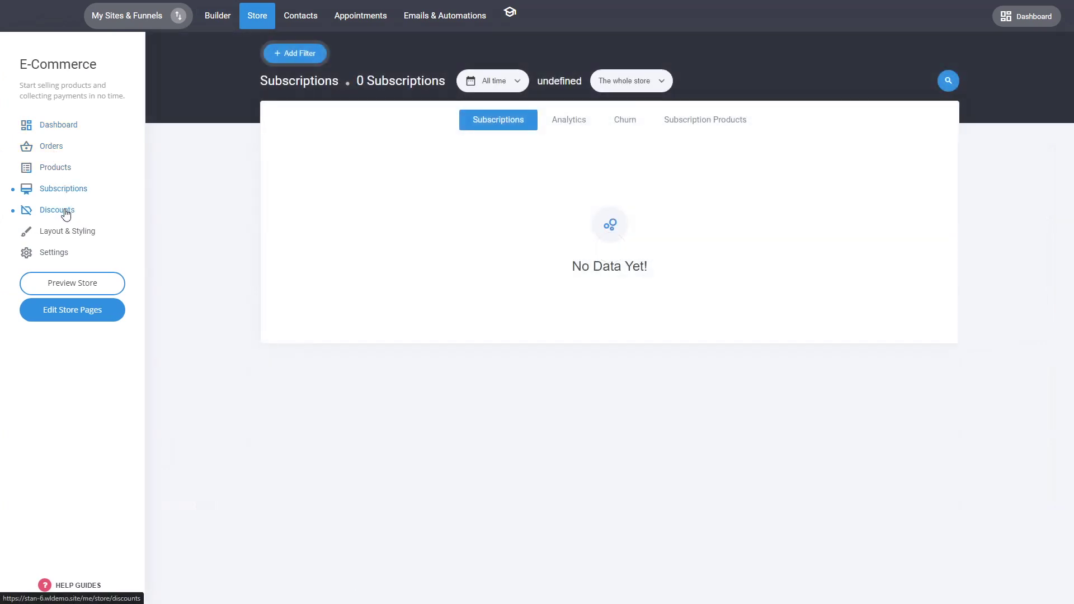
pyautogui.click(63, 210)
pyautogui.click(63, 255)
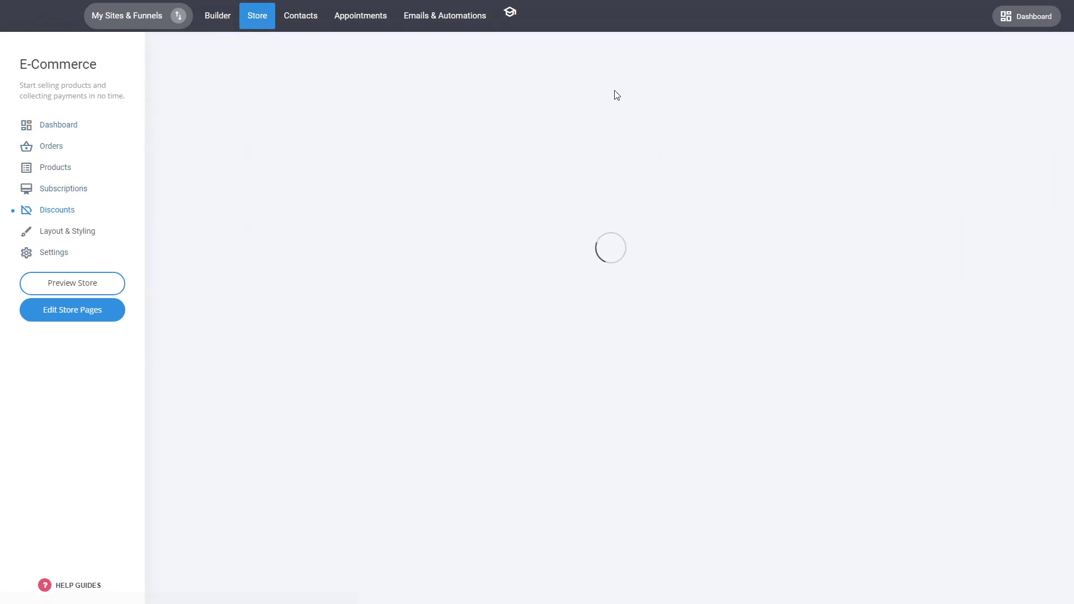
pyautogui.click(699, 112)
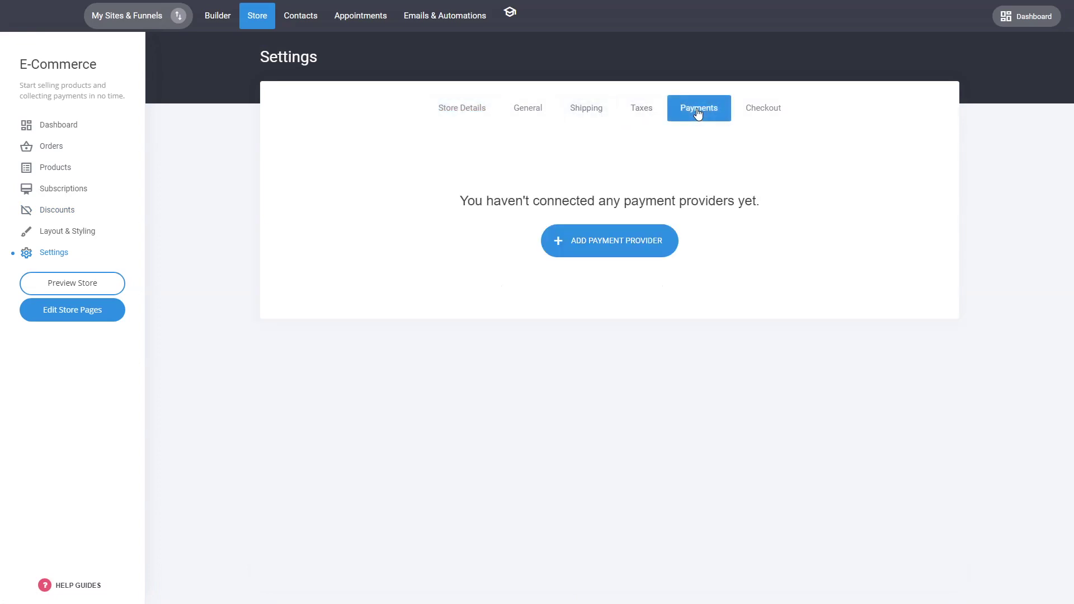
# Look through the payment provider choices without adding one, view Store Details, then go to Contacts.
pyautogui.click(594, 245)
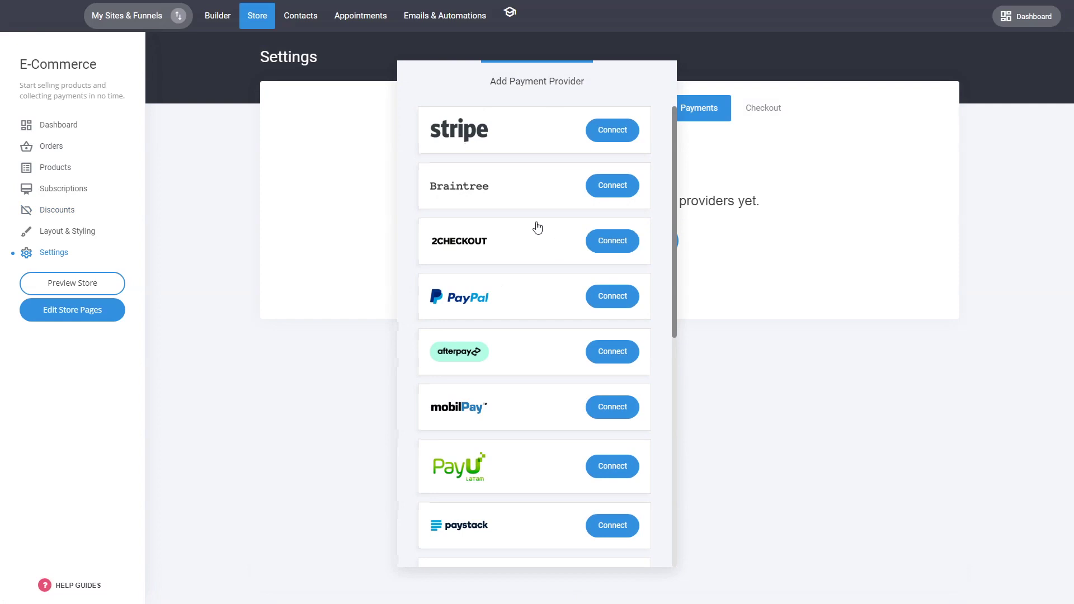
pyautogui.scroll(-10, 575, 216)
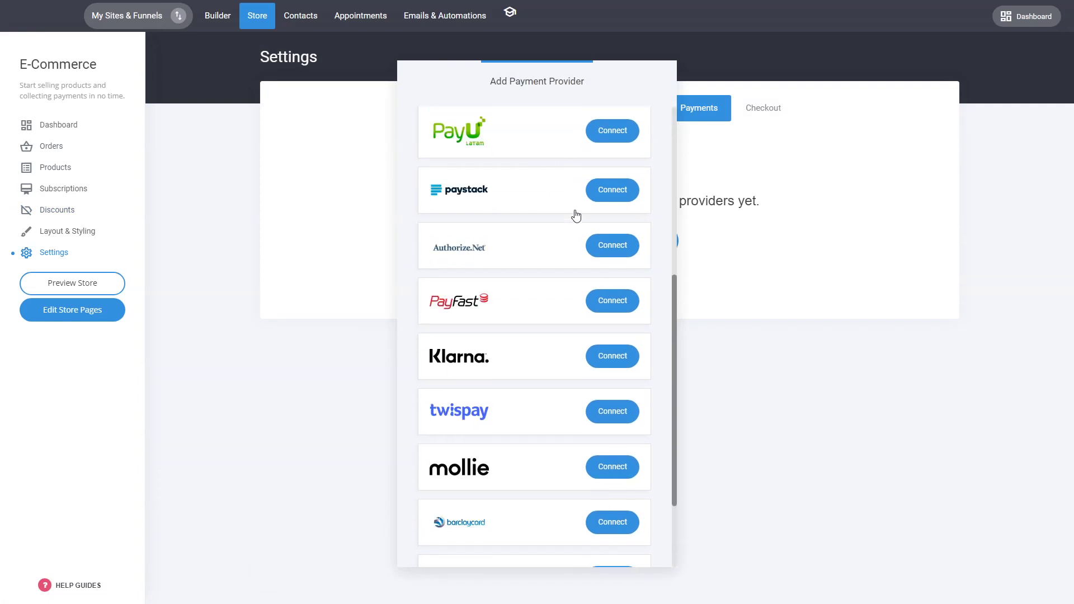
pyautogui.scroll(10, 554, 213)
pyautogui.click(789, 268)
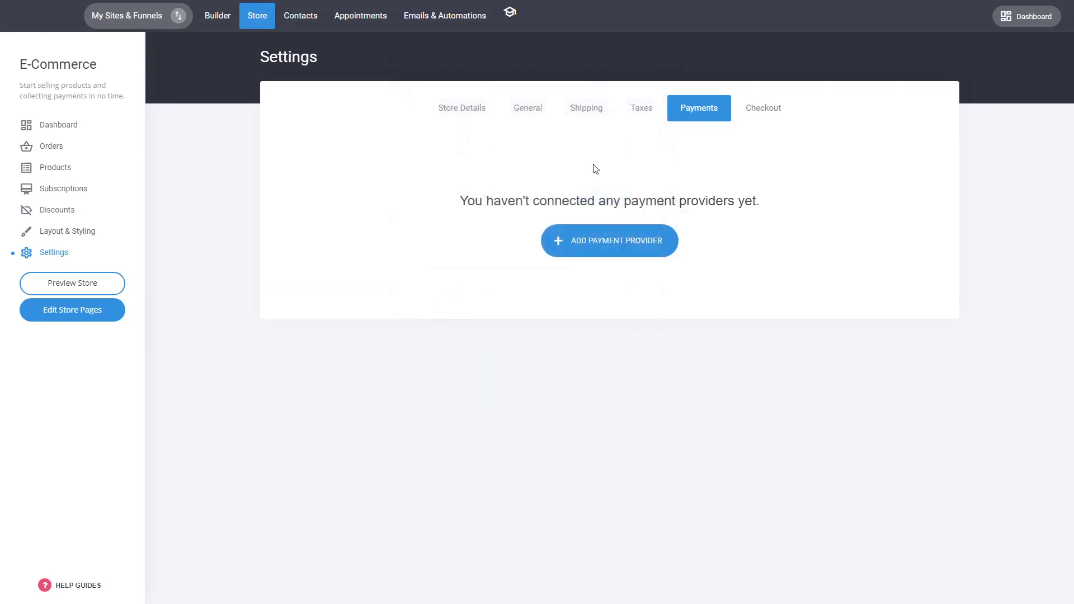
pyautogui.click(477, 117)
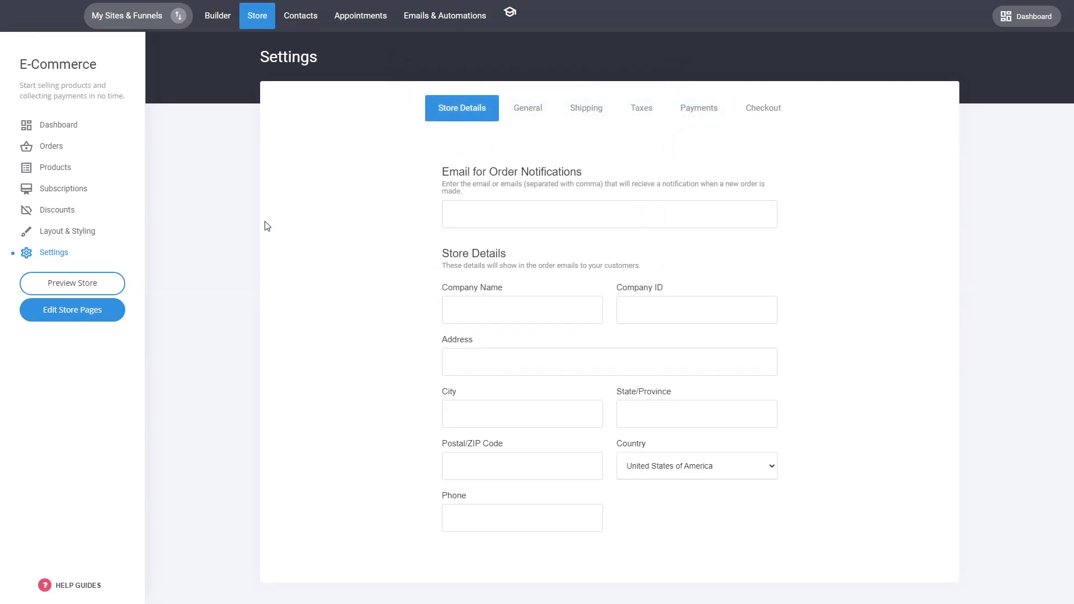
pyautogui.click(312, 27)
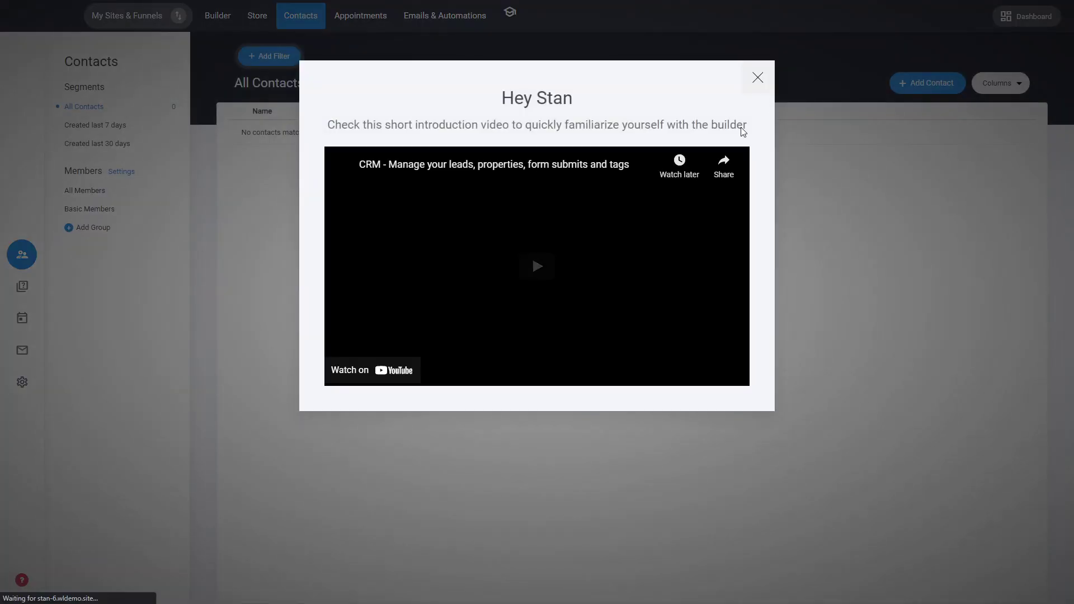
# Dismiss the Contacts intro video and switch to the Booking & Appointments events.
pyautogui.click(757, 77)
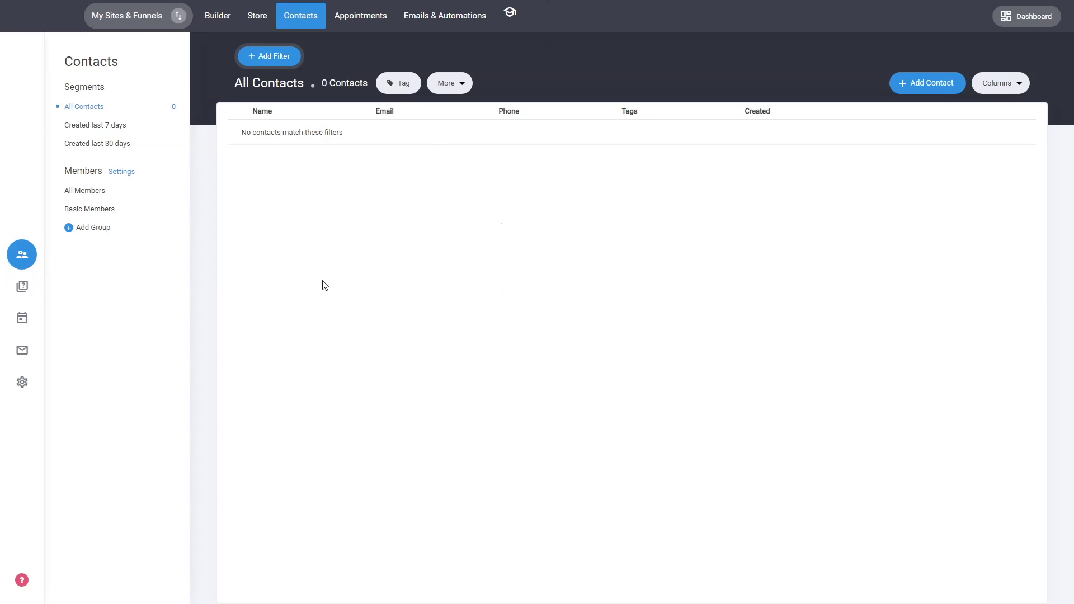
pyautogui.click(367, 24)
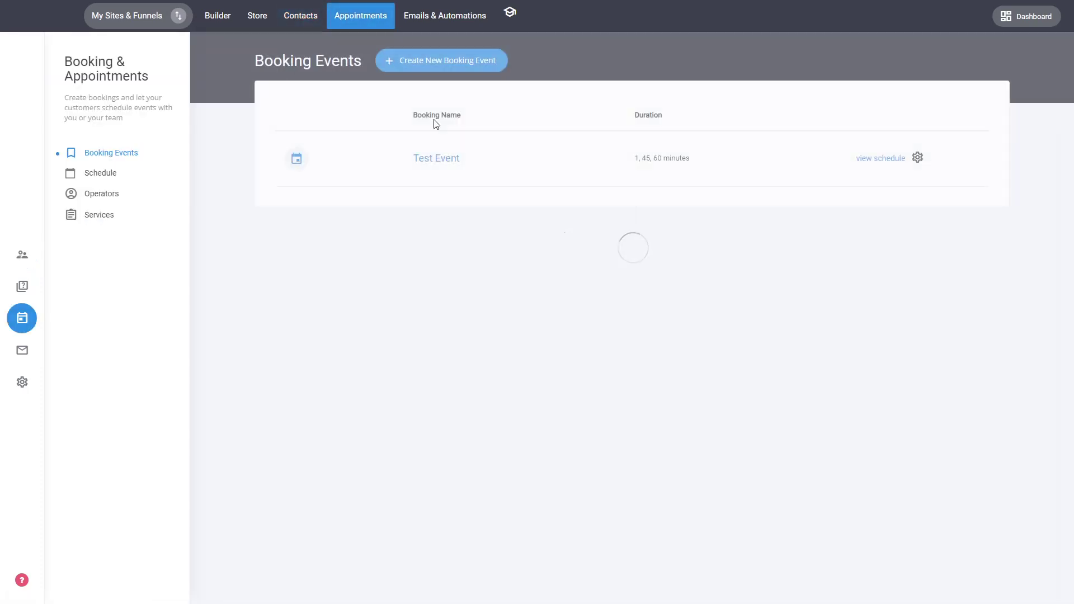
# Review the Test Event booking's availability and form questions unchanged, then go to Emails & Automations.
pyautogui.click(446, 163)
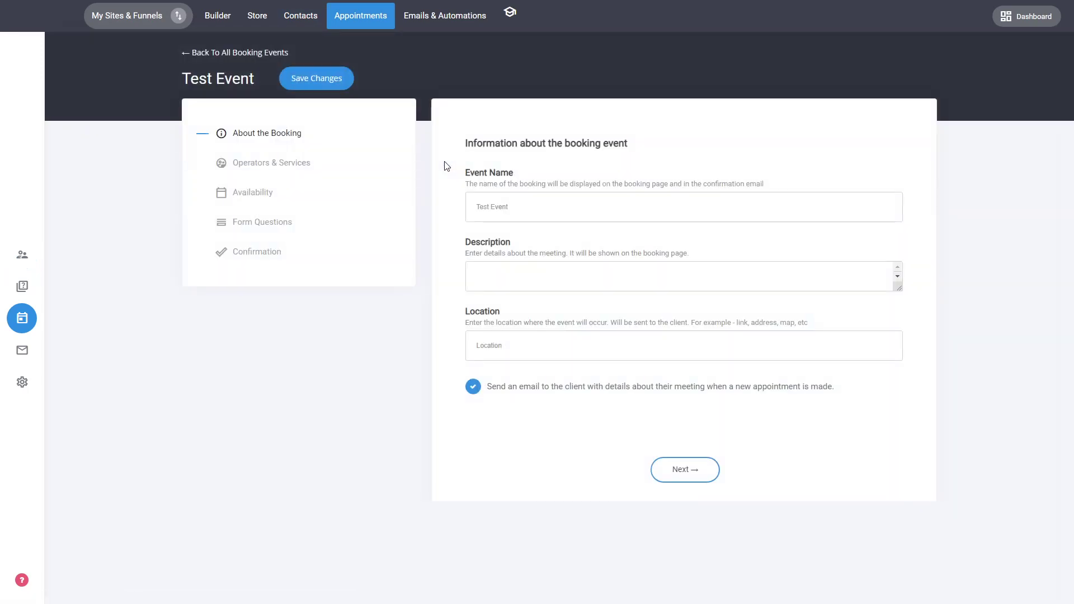
pyautogui.click(270, 197)
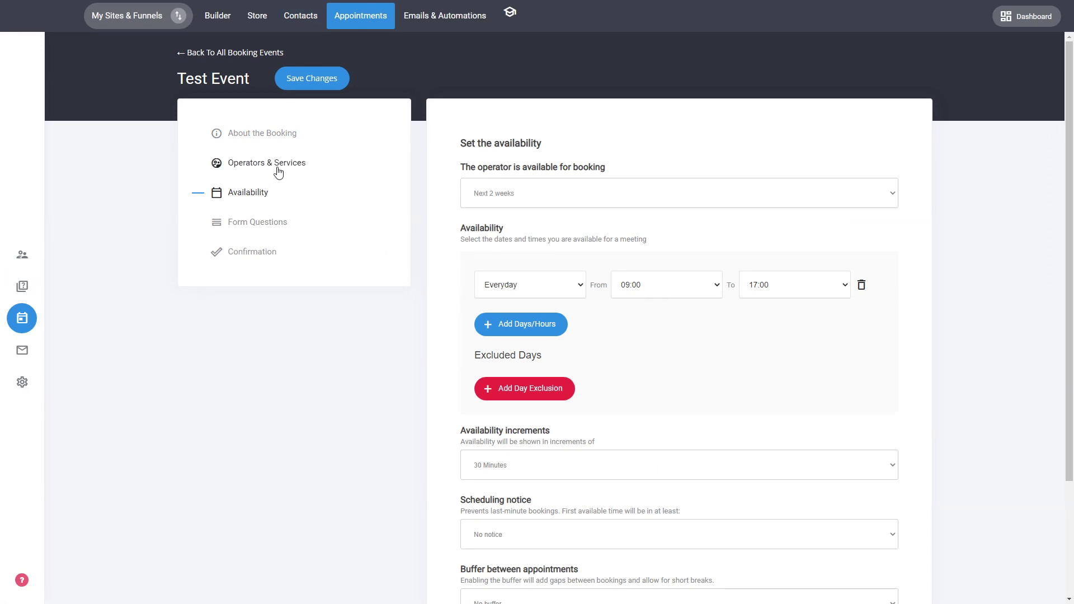
pyautogui.click(259, 222)
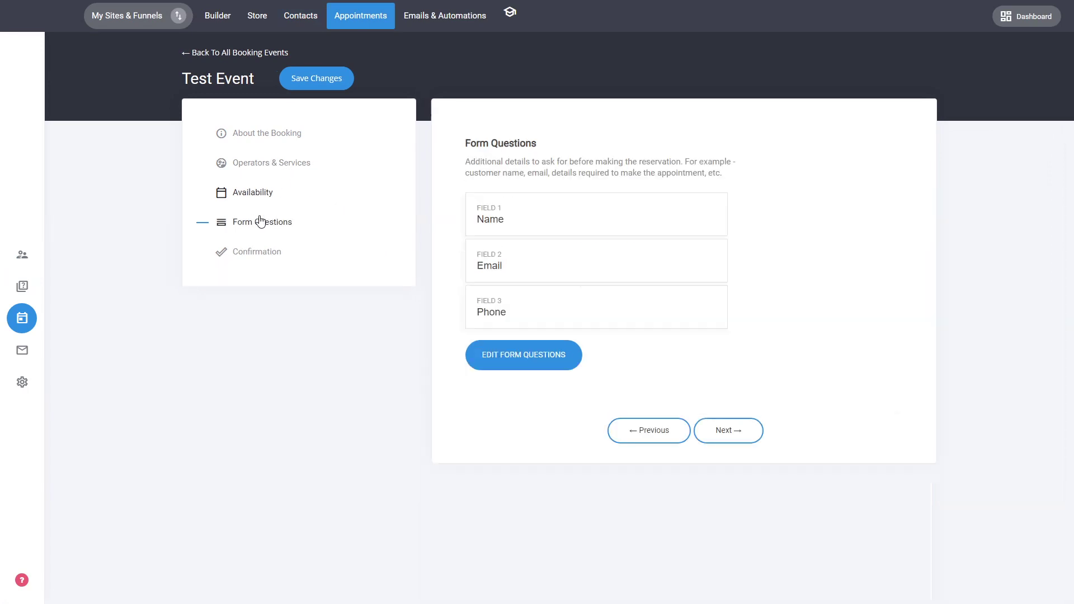
pyautogui.click(534, 361)
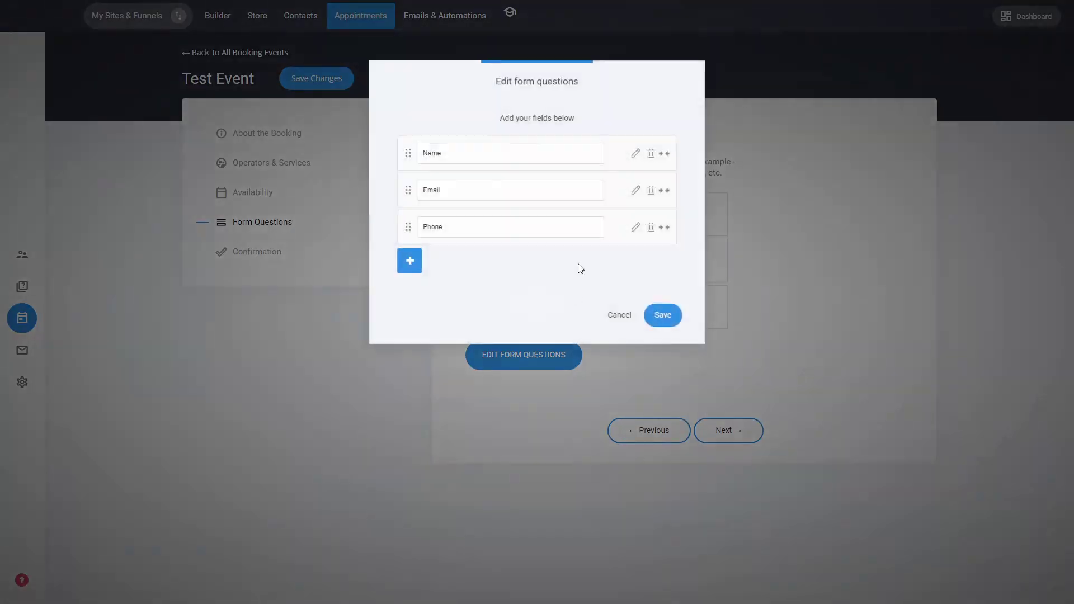
pyautogui.click(616, 316)
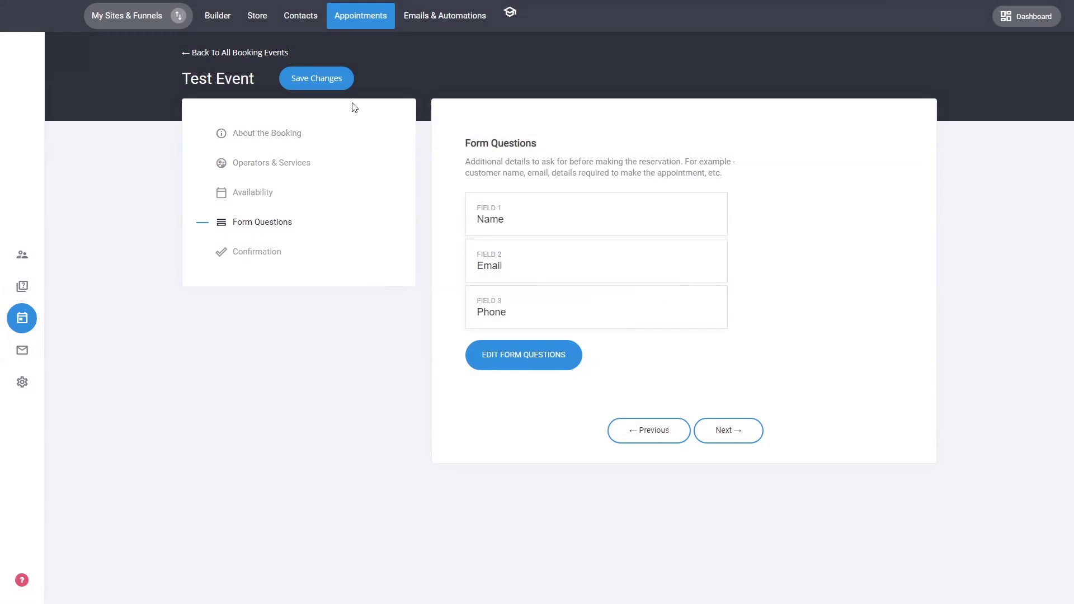
pyautogui.click(436, 28)
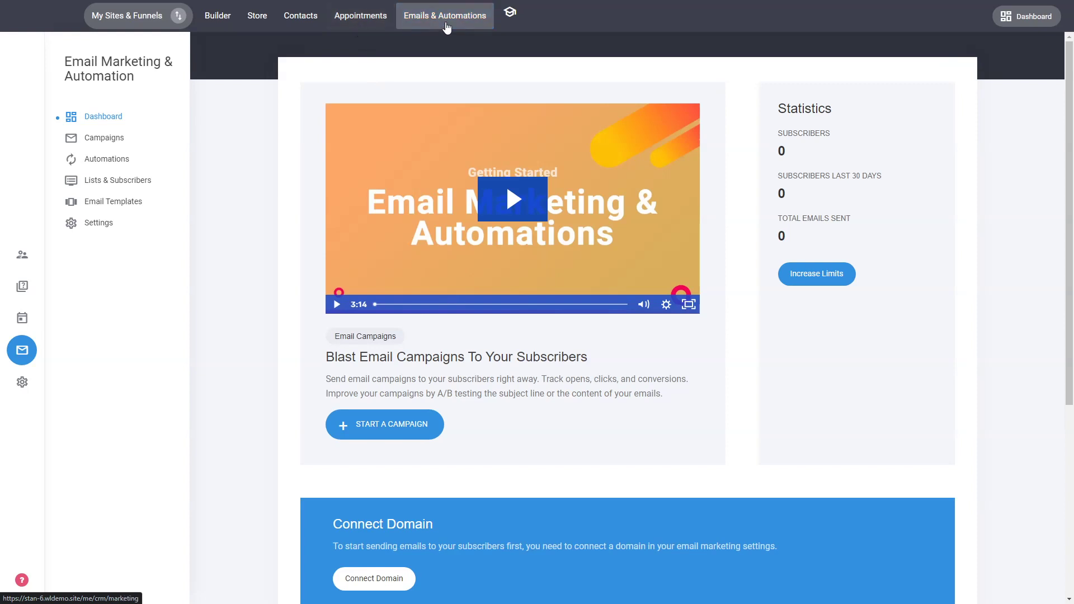
# Create a new automation named 'test' under Campaigns > Automations.
pyautogui.click(445, 23)
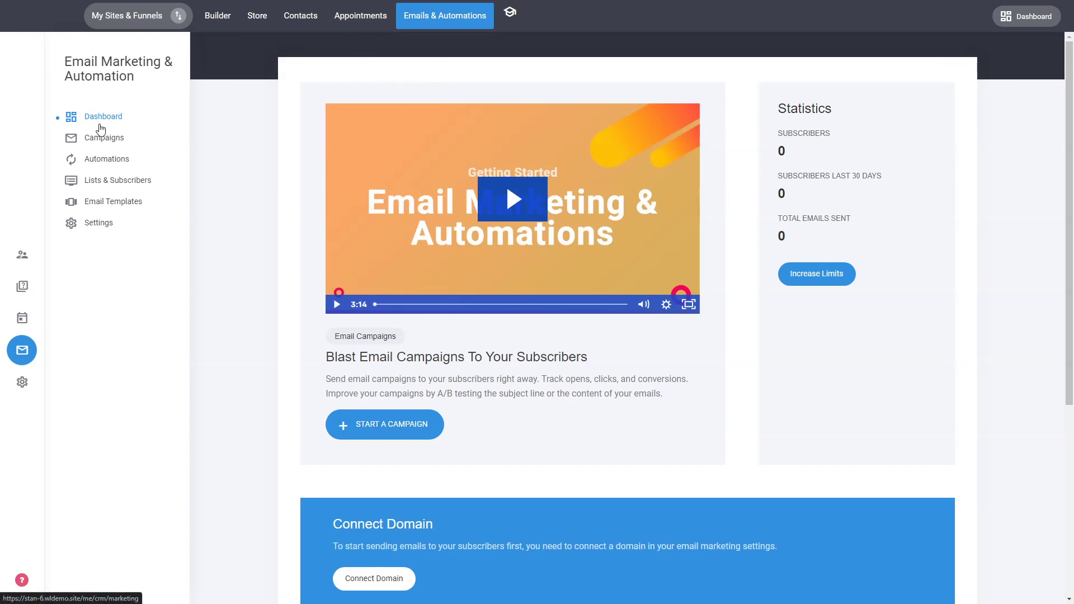
pyautogui.click(128, 140)
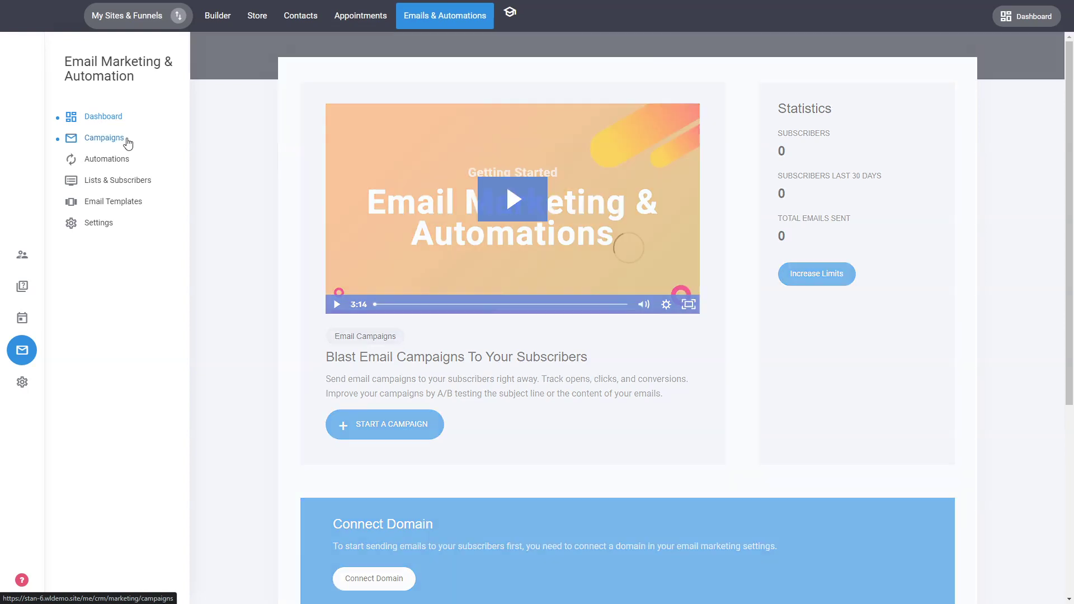
pyautogui.click(116, 161)
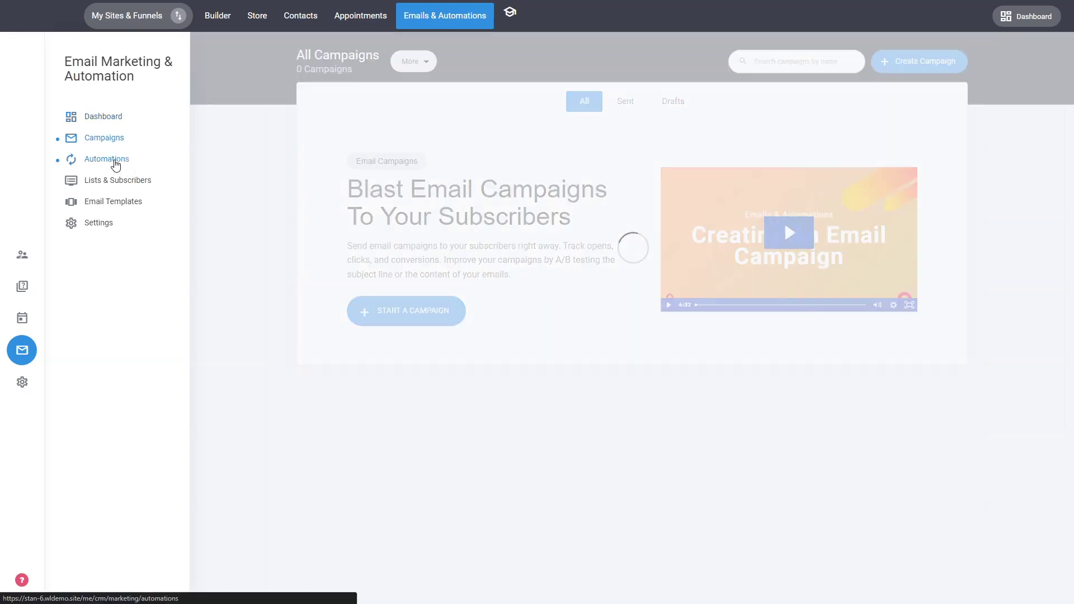
pyautogui.click(441, 301)
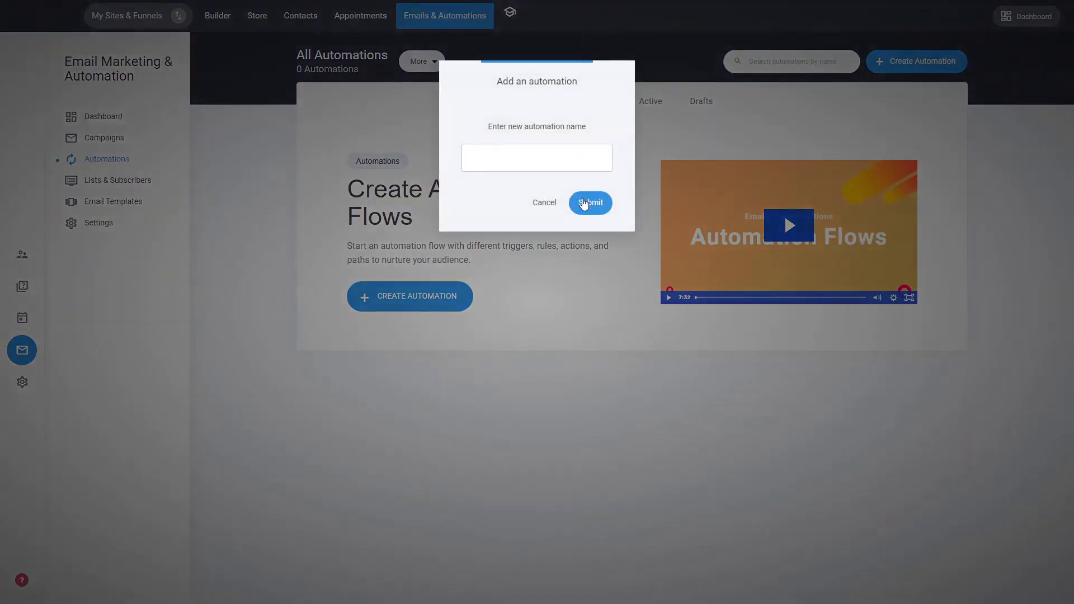
pyautogui.write('test')
pyautogui.click(587, 202)
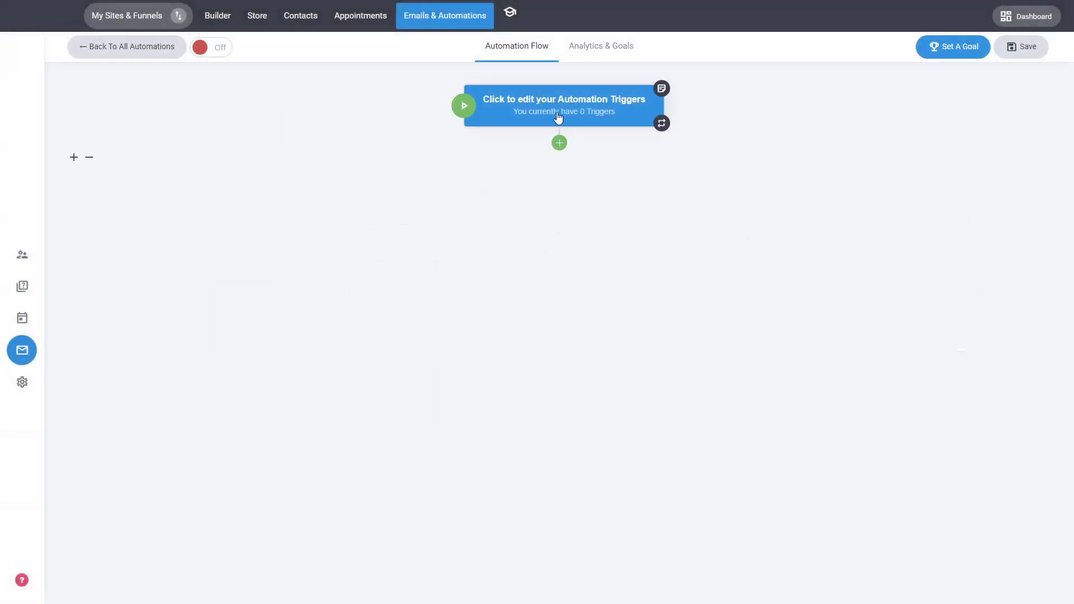
# Browse the automation's trigger and step choices without adding any.
pyautogui.click(558, 117)
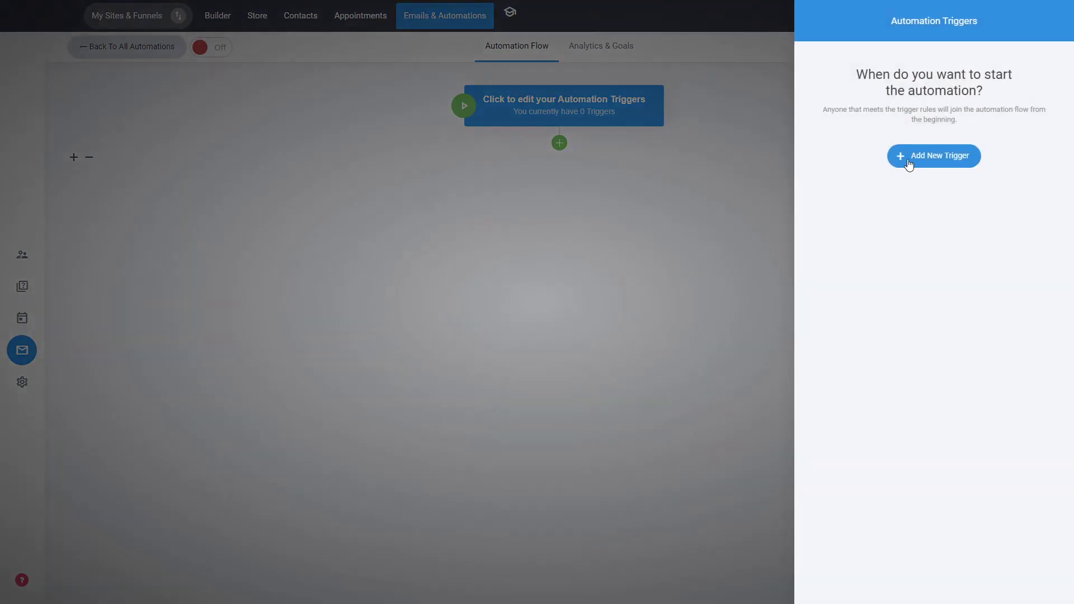
pyautogui.click(910, 160)
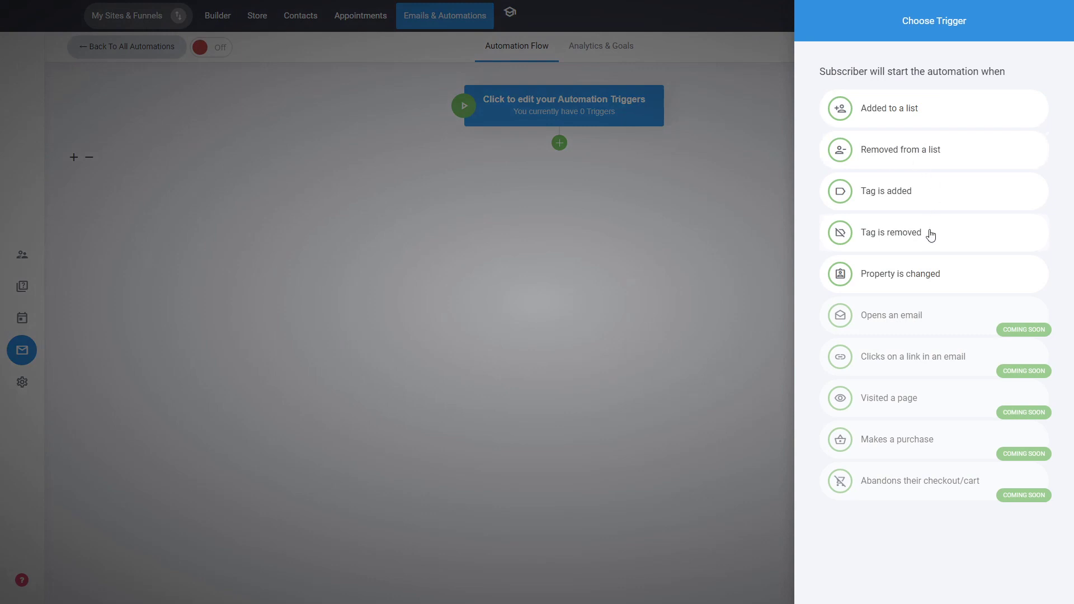
pyautogui.click(603, 263)
pyautogui.click(569, 153)
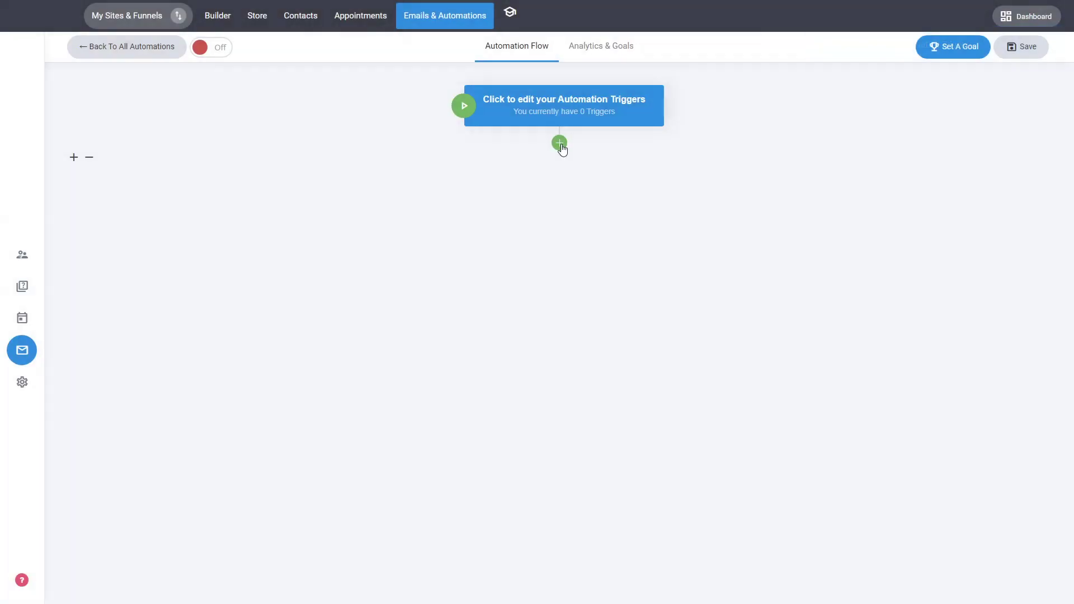
pyautogui.click(560, 143)
pyautogui.scroll(-2, 928, 371)
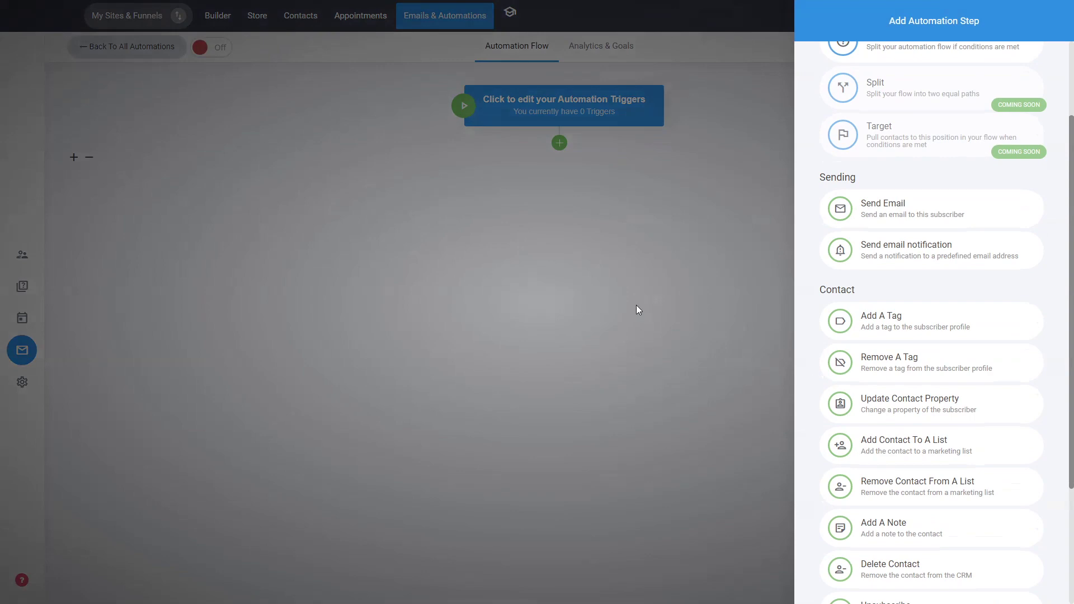
pyautogui.click(633, 291)
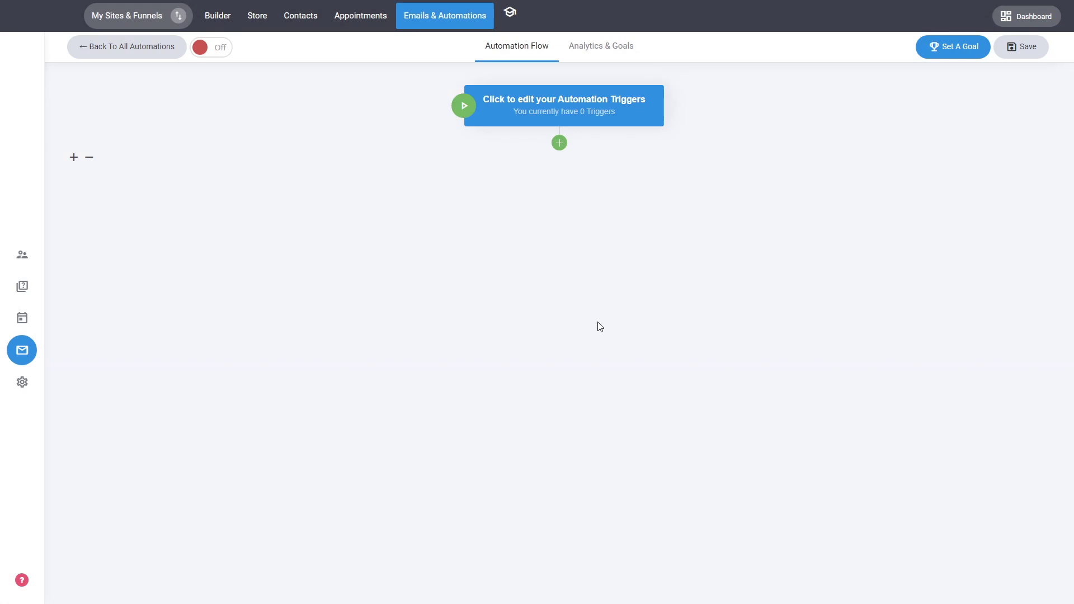
# Check the automation's goal settings and analytics, then return to the automations list and builder.
pyautogui.click(936, 48)
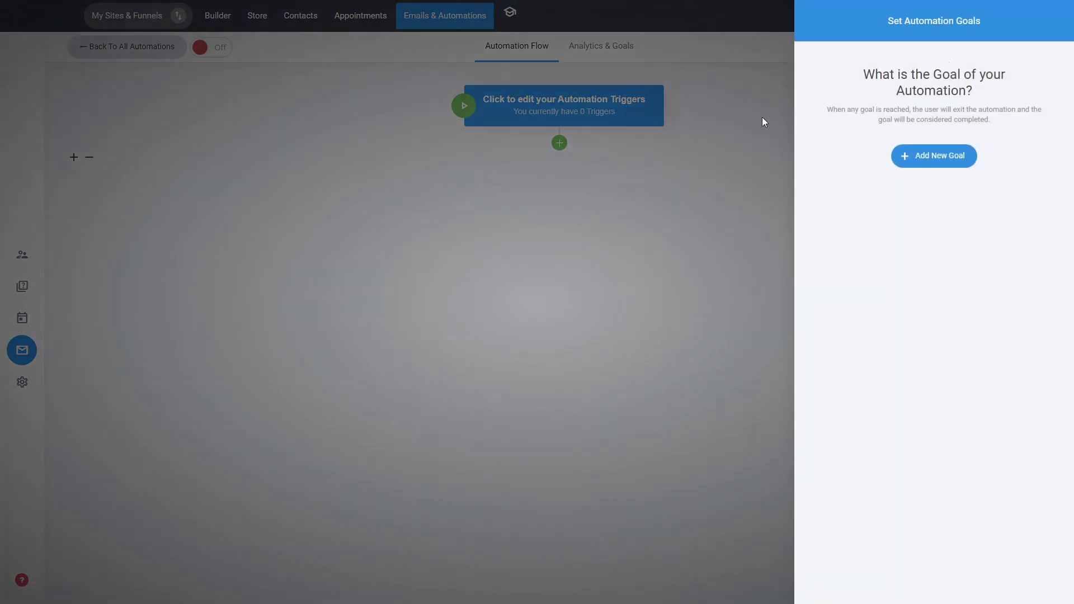
pyautogui.click(676, 201)
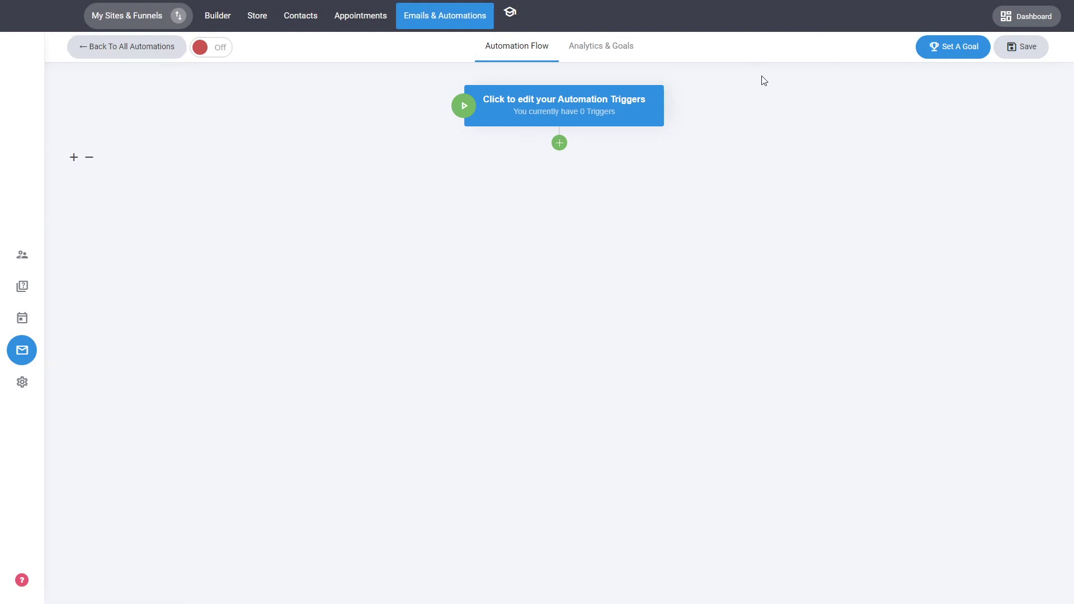
pyautogui.click(592, 54)
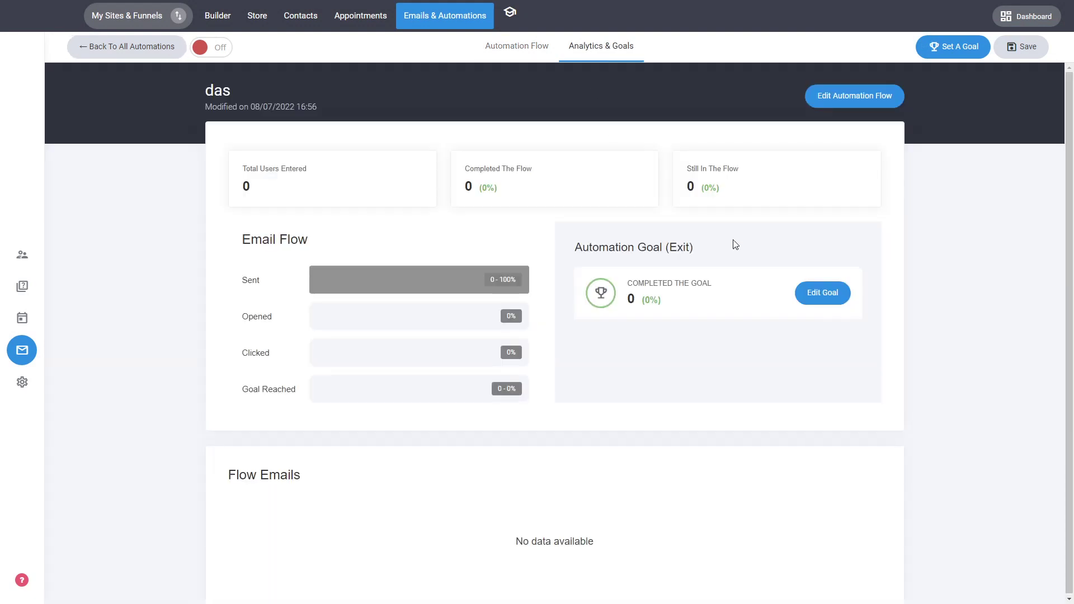
pyautogui.moveTo(666, 303); pyautogui.dragTo(629, 302)
pyautogui.click(674, 308)
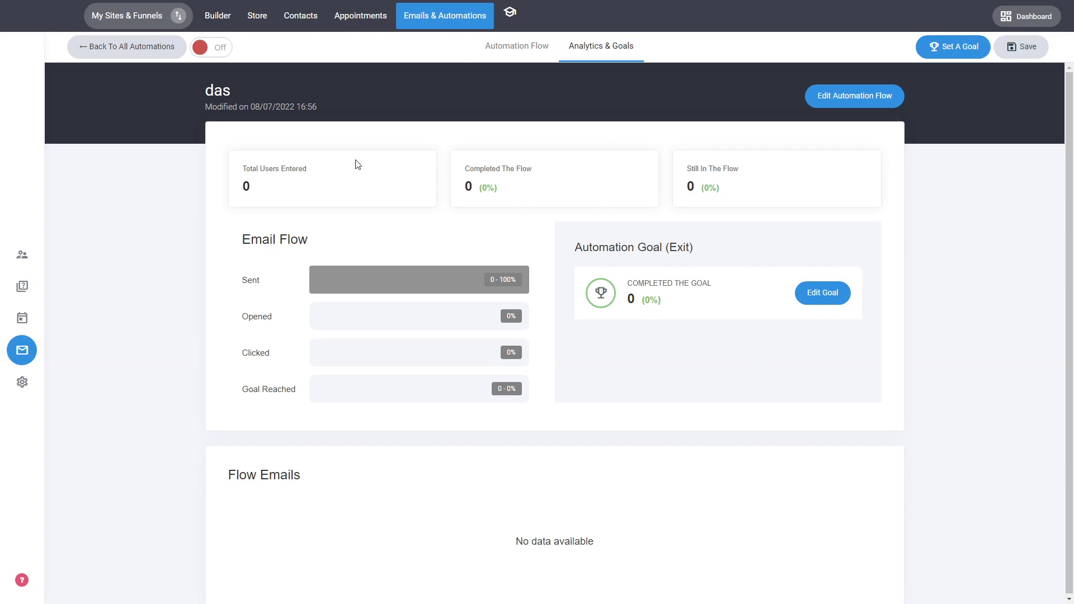
pyautogui.click(175, 47)
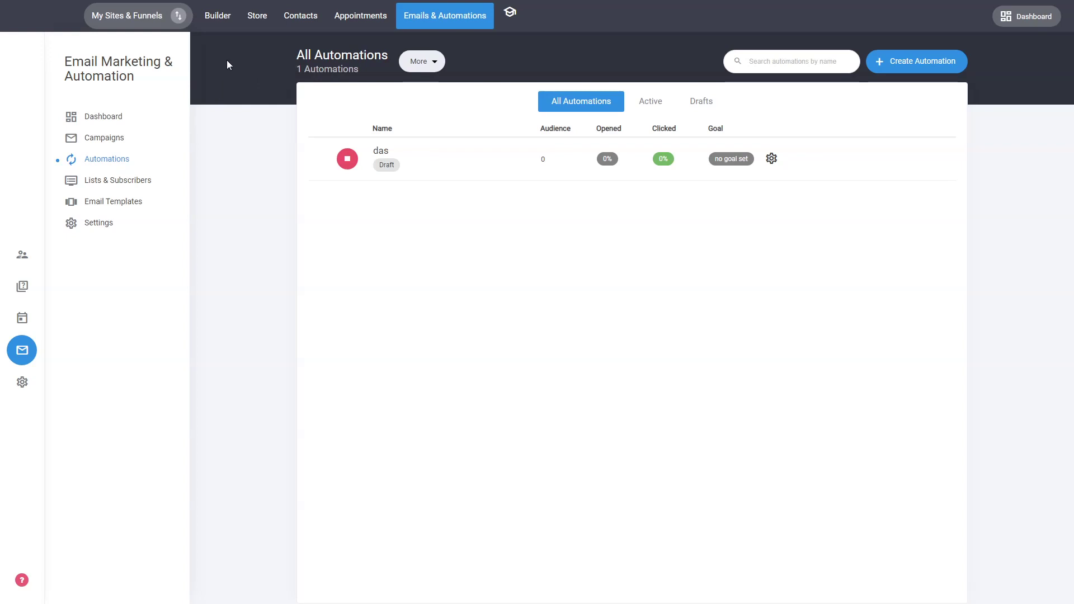
pyautogui.click(223, 27)
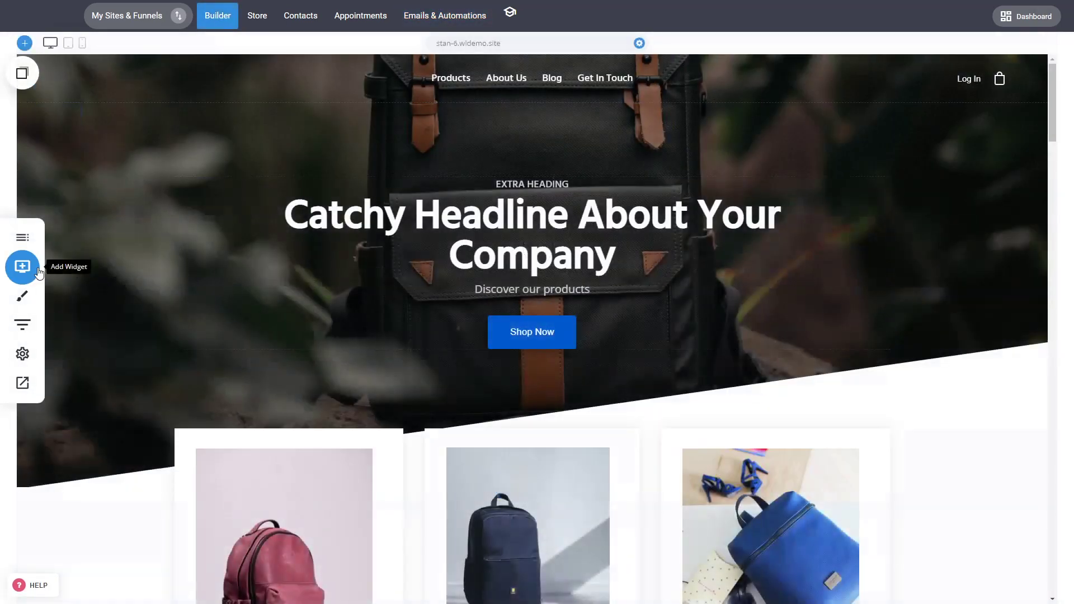
pyautogui.click(38, 273)
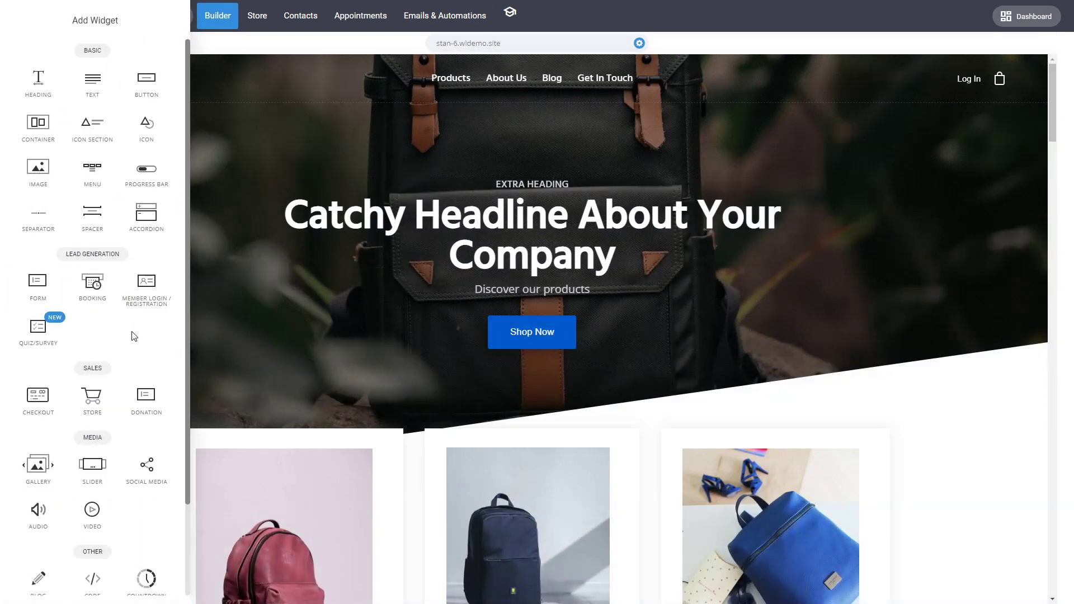
pyautogui.scroll(-2, 134, 335)
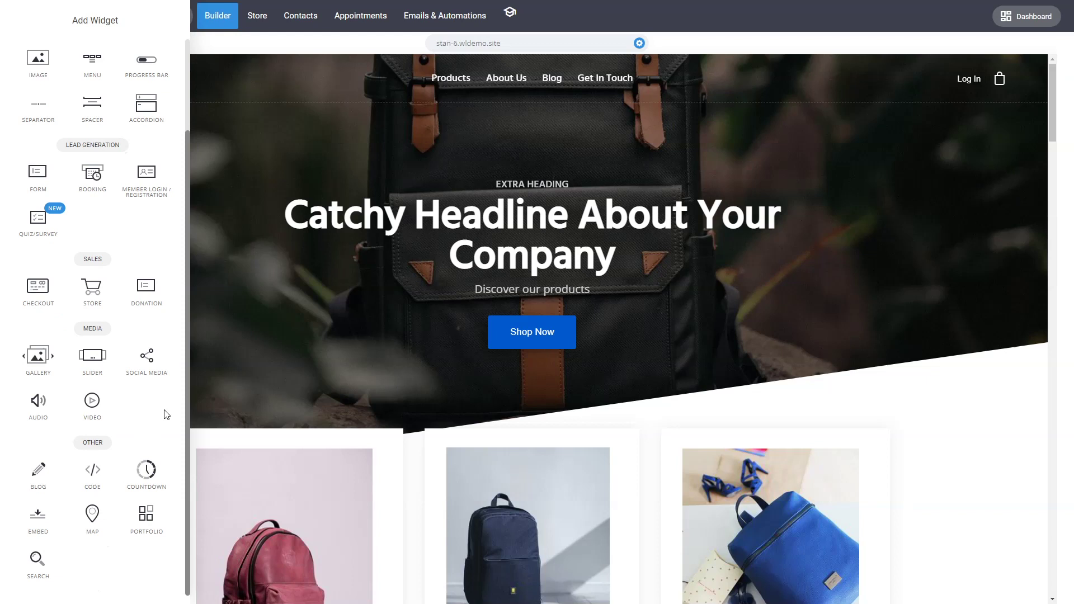
pyautogui.scroll(2, 167, 415)
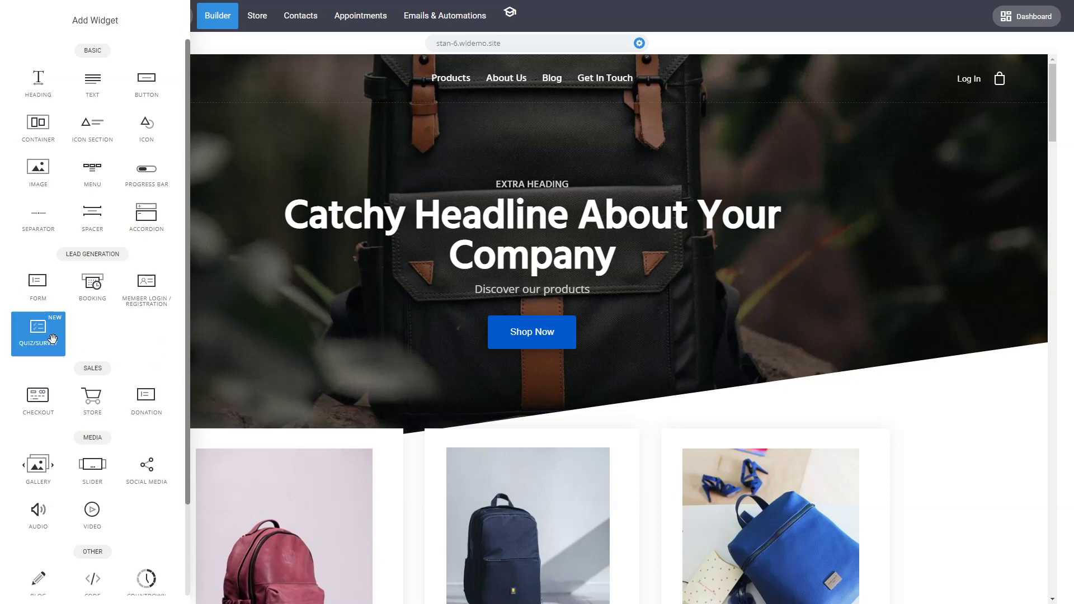
pyautogui.moveTo(38, 330); pyautogui.dragTo(527, 310)
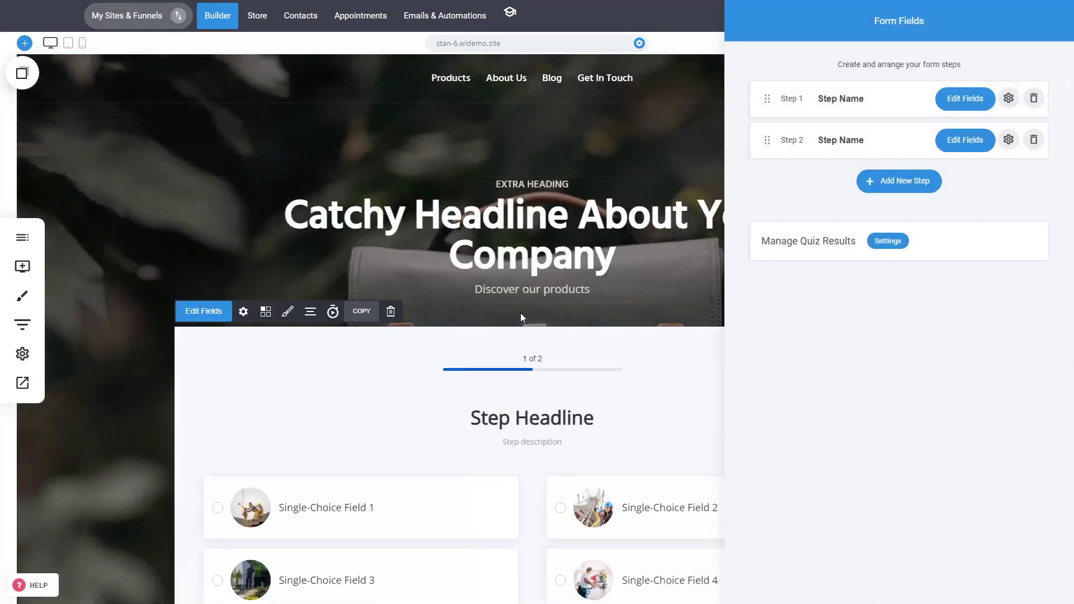
pyautogui.click(974, 108)
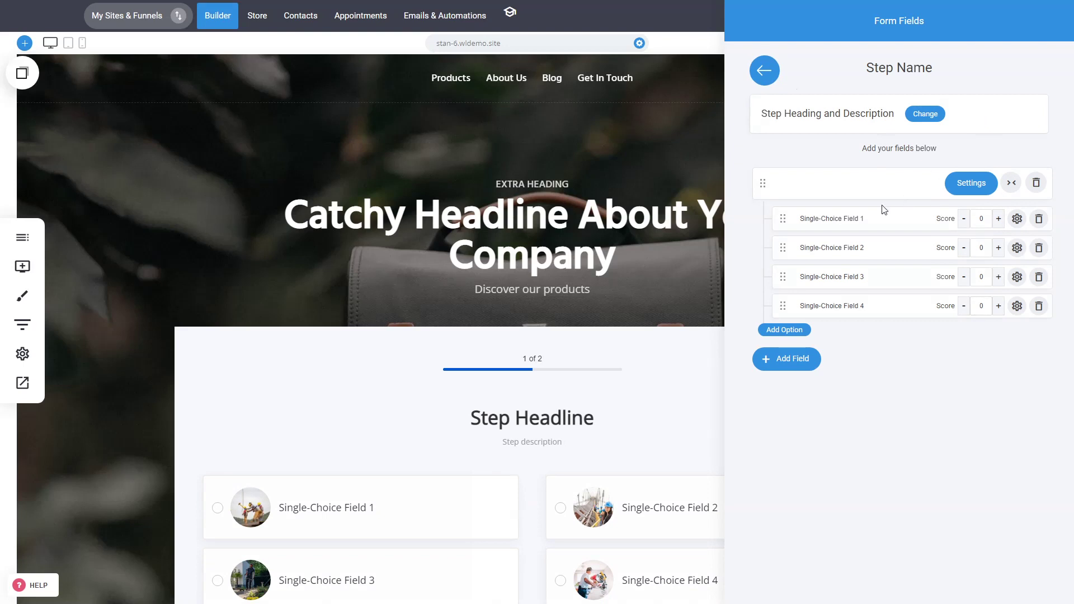
pyautogui.click(765, 71)
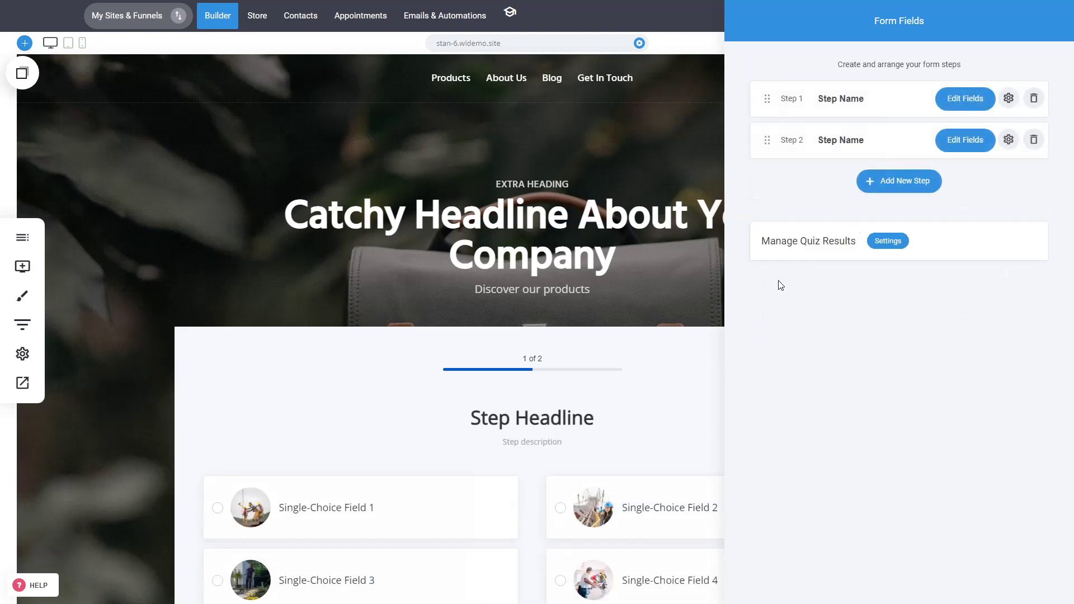
pyautogui.click(646, 301)
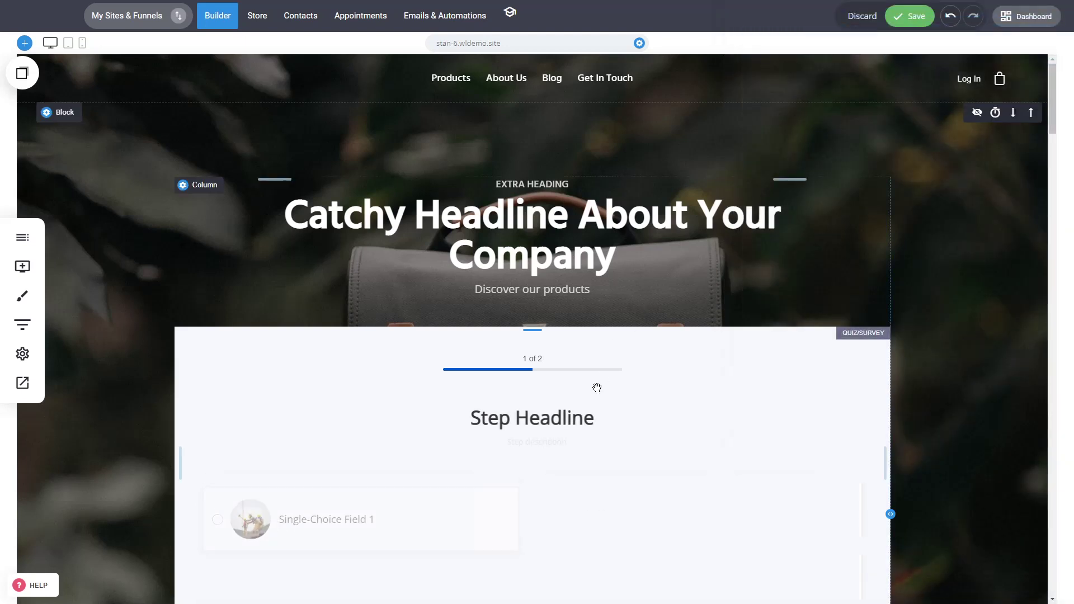
pyautogui.click(875, 19)
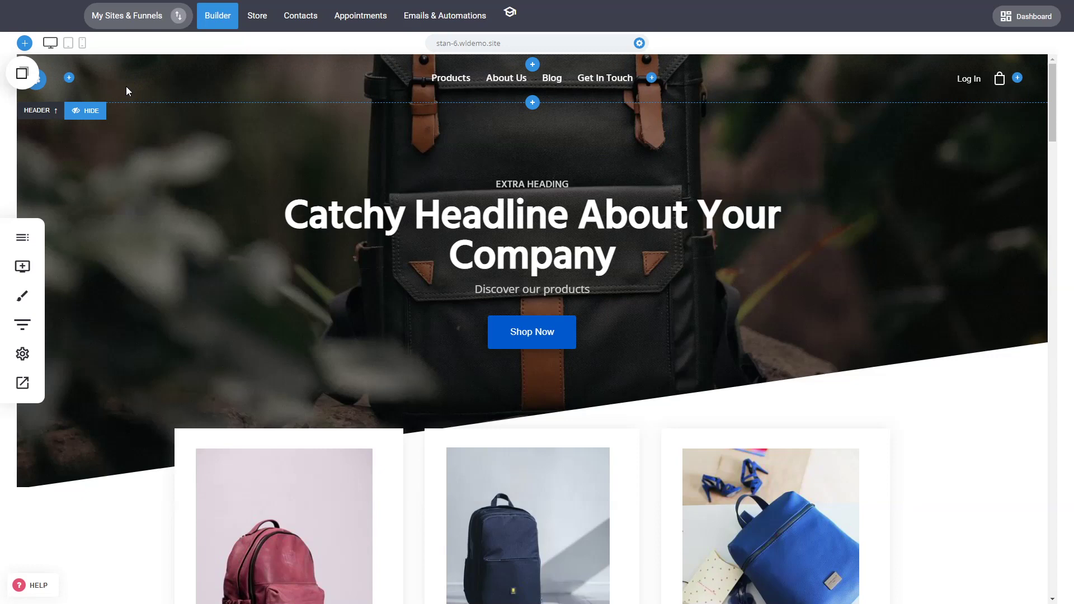
# Check the account's billing information on the project dashboard, then return to the website builder.
pyautogui.click(76, 28)
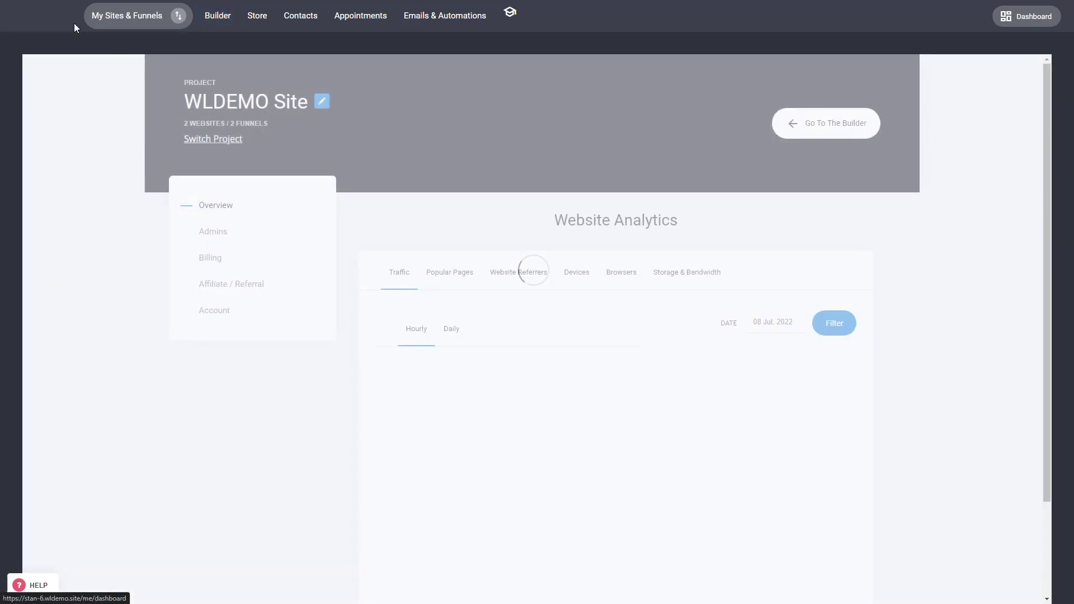
pyautogui.click(213, 257)
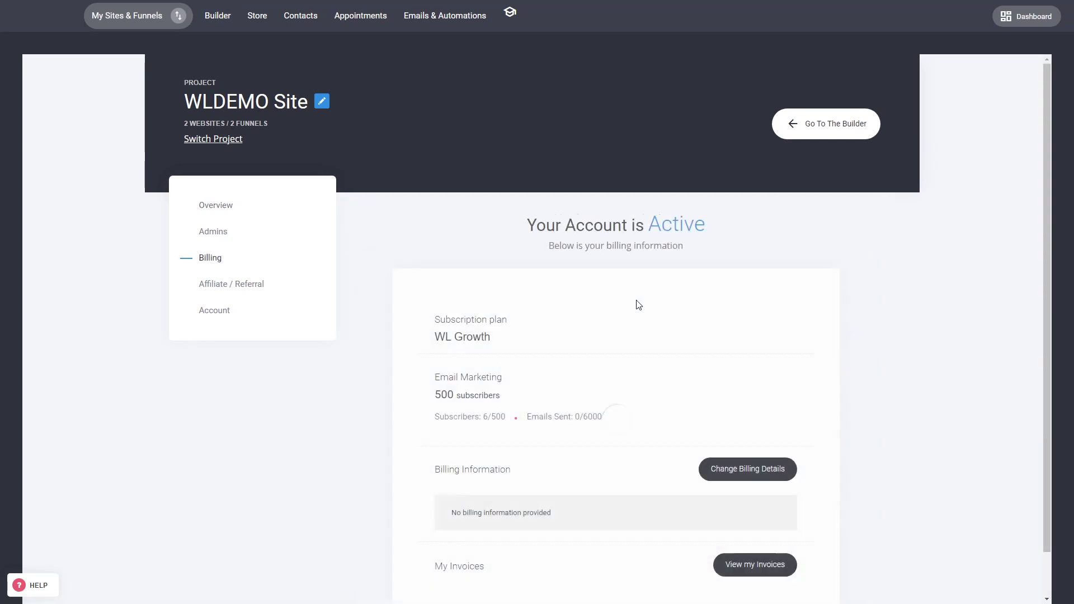
pyautogui.click(220, 23)
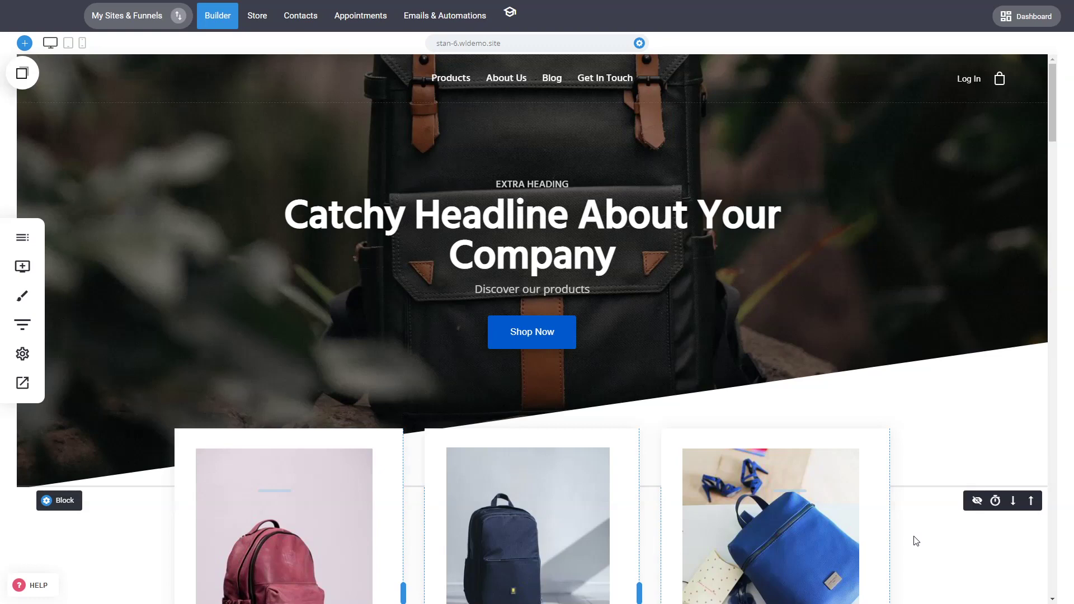
# Shrink the spacer beneath the middle Collection One product card.
pyautogui.scroll(-4, 923, 511)
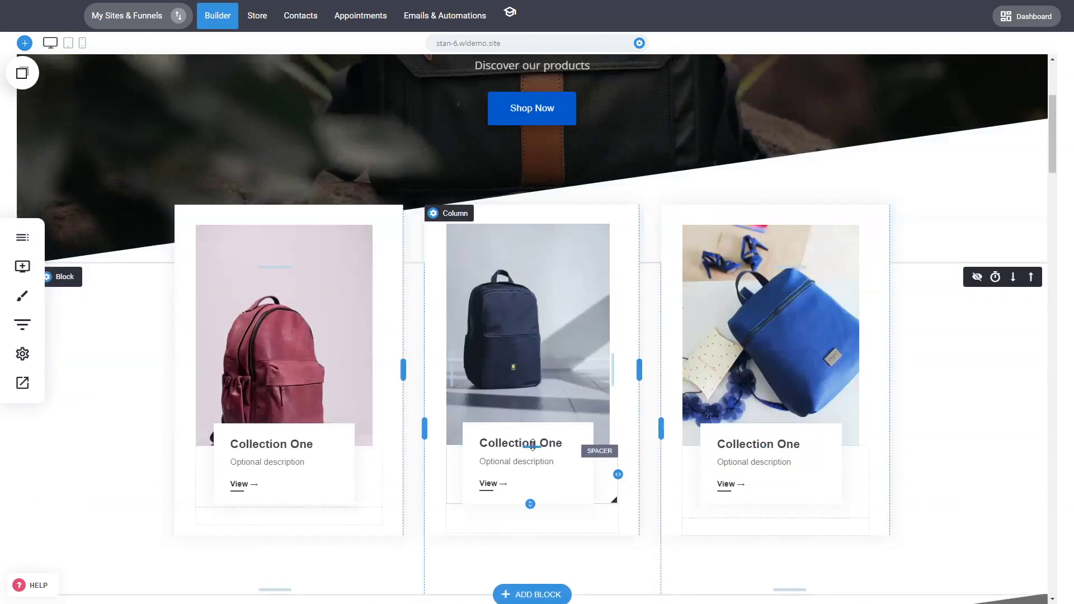
pyautogui.moveTo(533, 445)
pyautogui.mouseDown()
pyautogui.moveTo(526, 504)
pyautogui.moveTo(527, 438)
pyautogui.mouseUp()
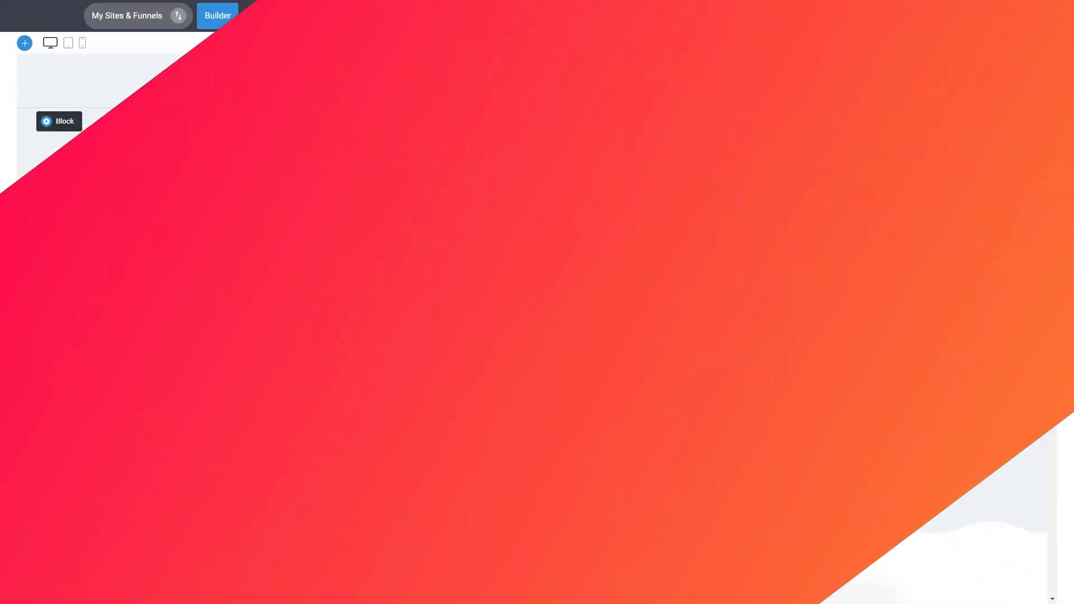
# Scroll through the wldemo.site home page and back to the 'Build Your Next Funnel Or Website' hero.
pyautogui.scroll(-7, 994, 286)
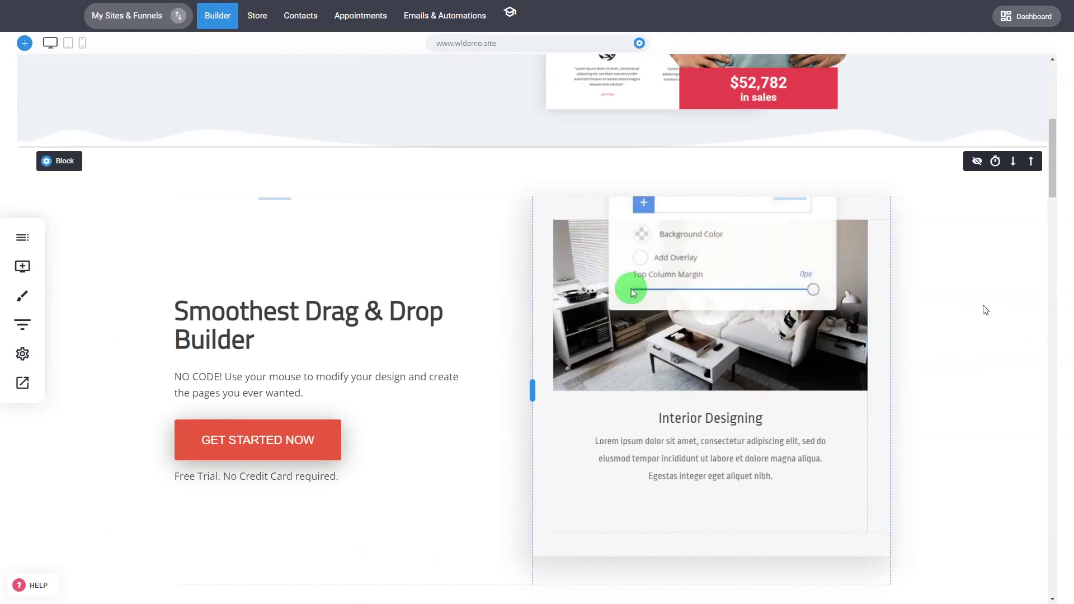
pyautogui.scroll(7, 985, 311)
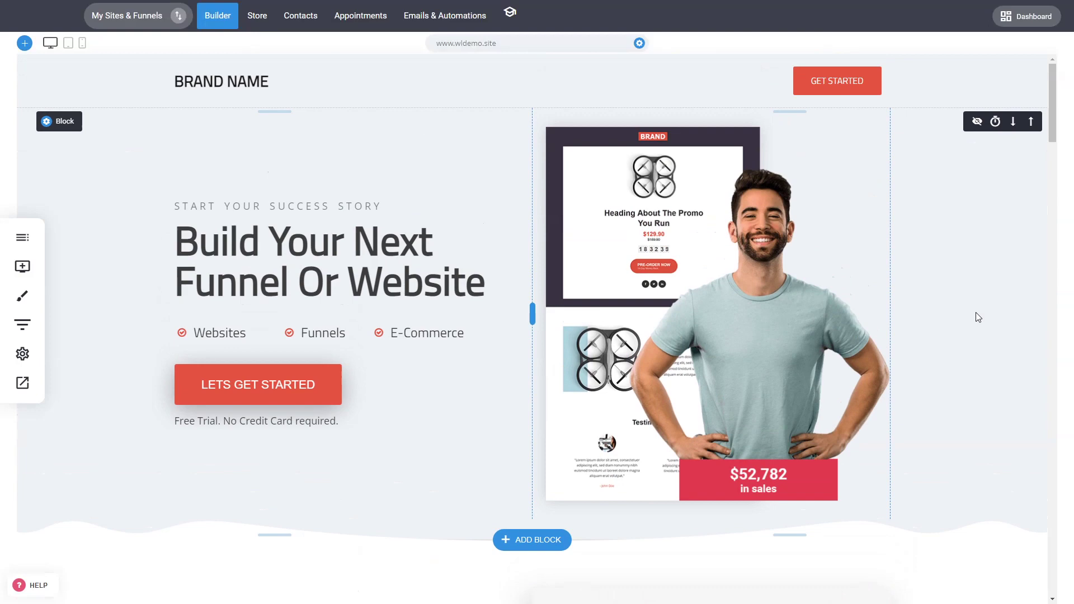
pyautogui.scroll(-6, 979, 319)
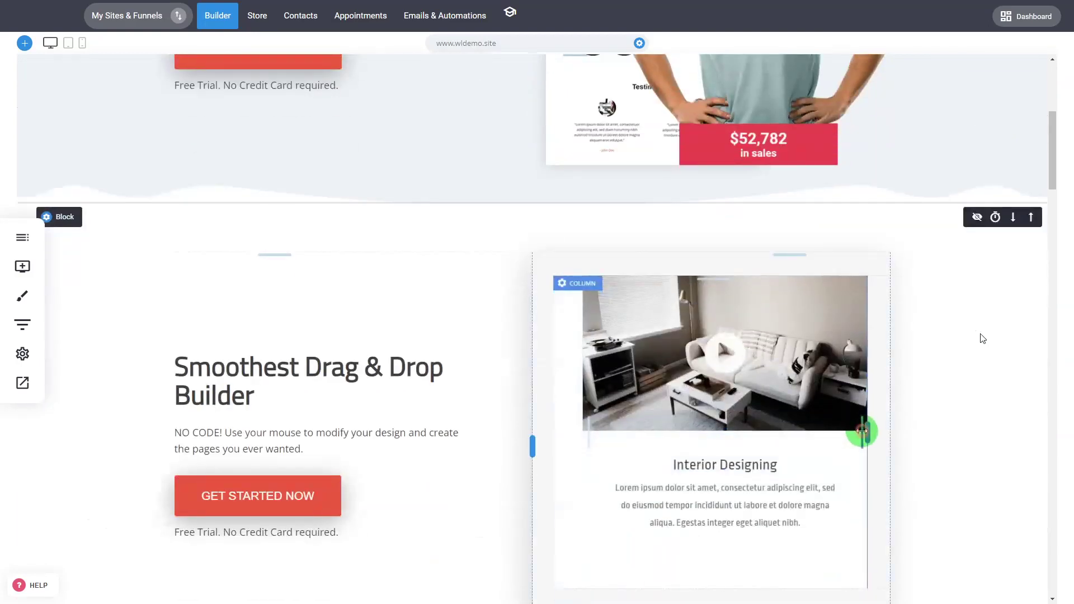
pyautogui.scroll(-5, 984, 333)
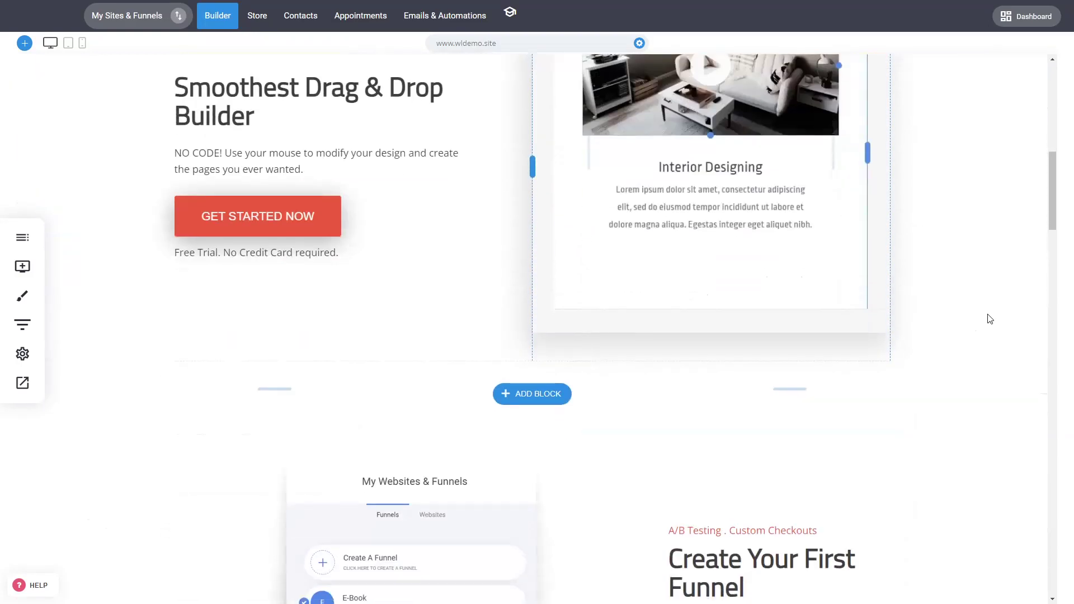
pyautogui.scroll(10, 991, 319)
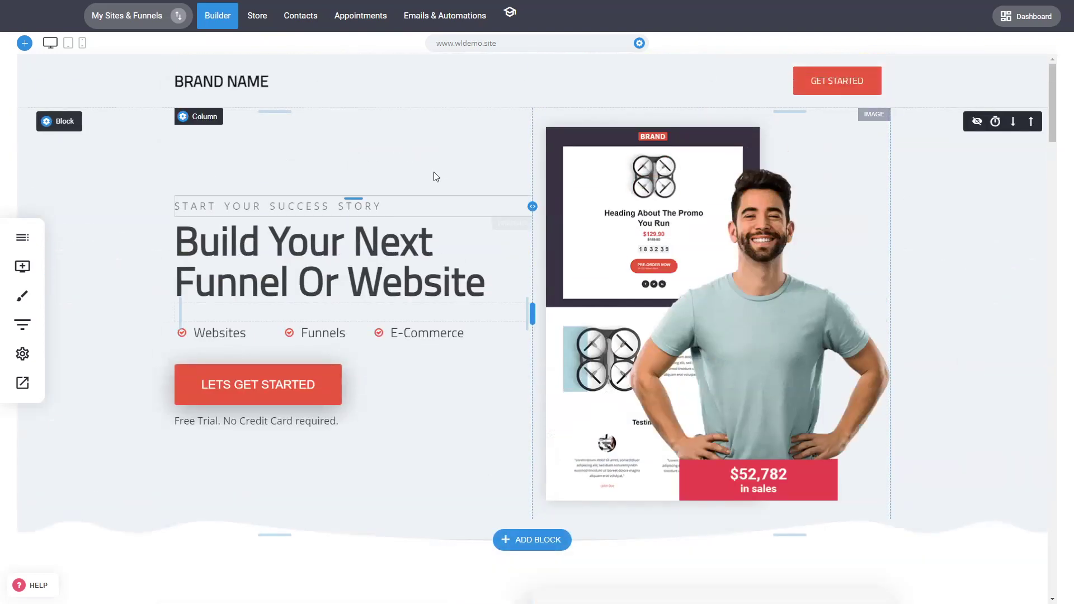
pyautogui.click(32, 385)
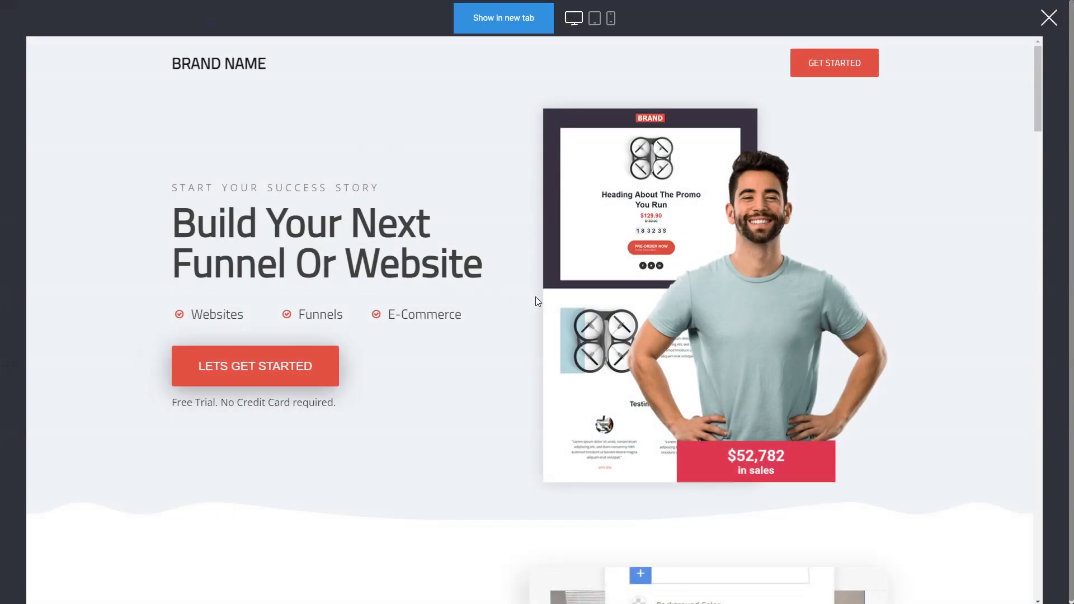
pyautogui.scroll(-2, 536, 294)
pyautogui.scroll(2, 501, 288)
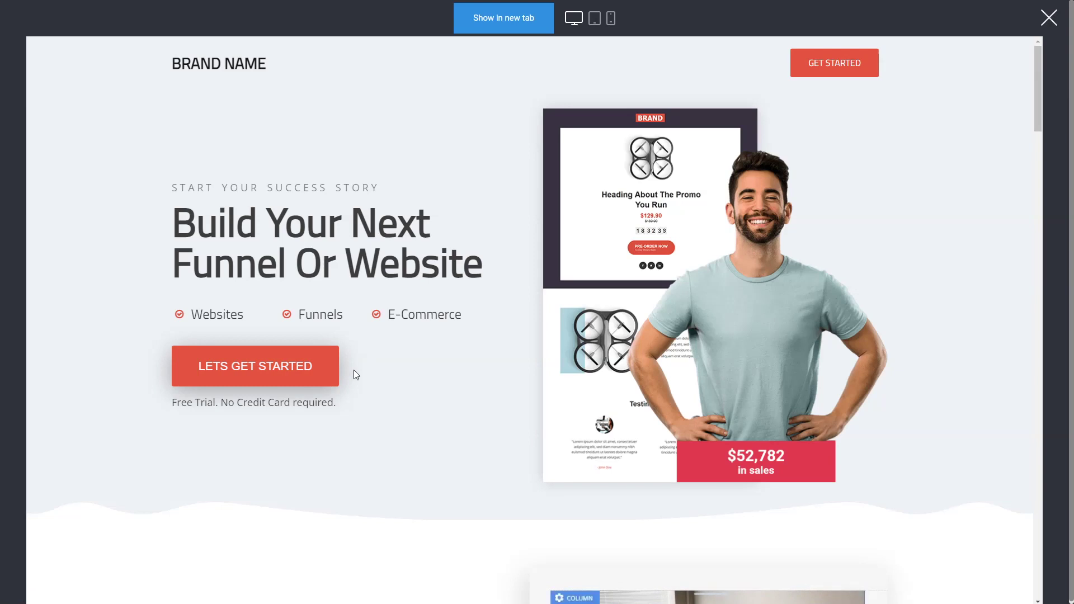
pyautogui.click(314, 377)
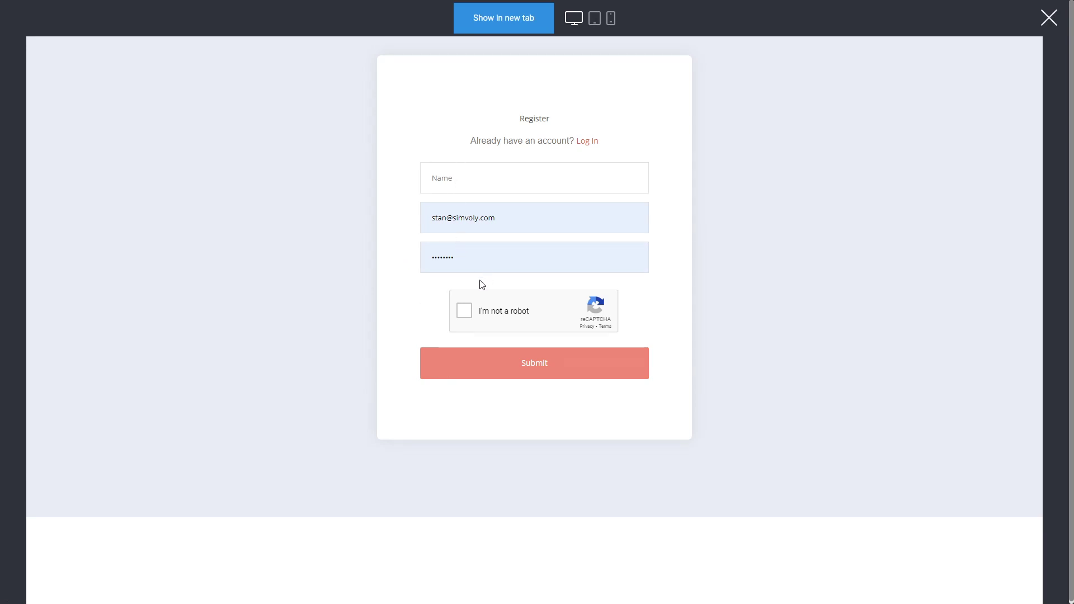
pyautogui.click(1050, 18)
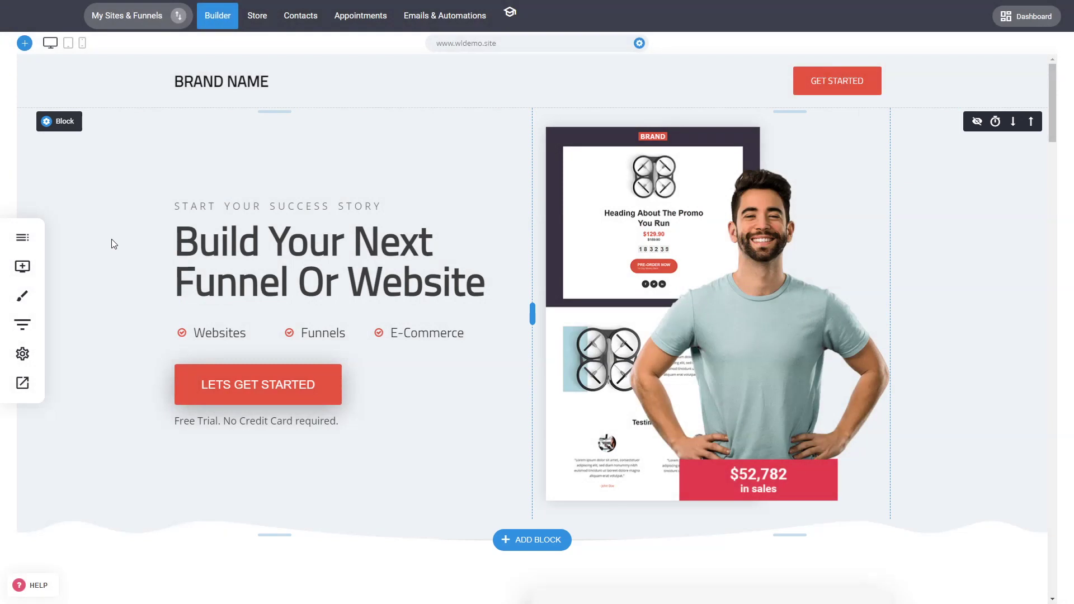
# Widen the sign-up form column on the Builder Registration (/register) system page and save.
pyautogui.click(23, 237)
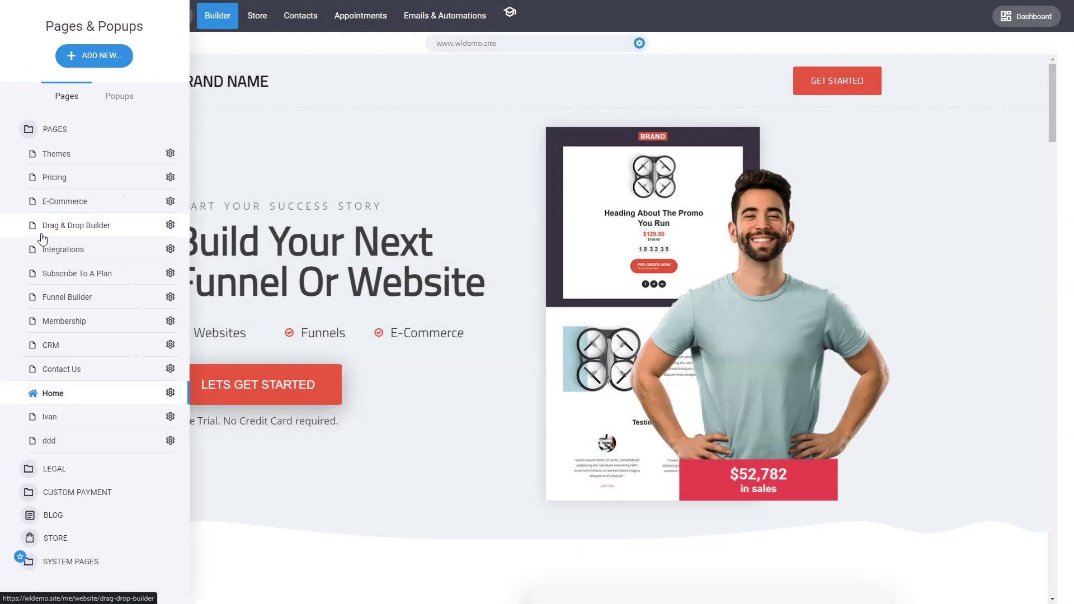
pyautogui.click(67, 562)
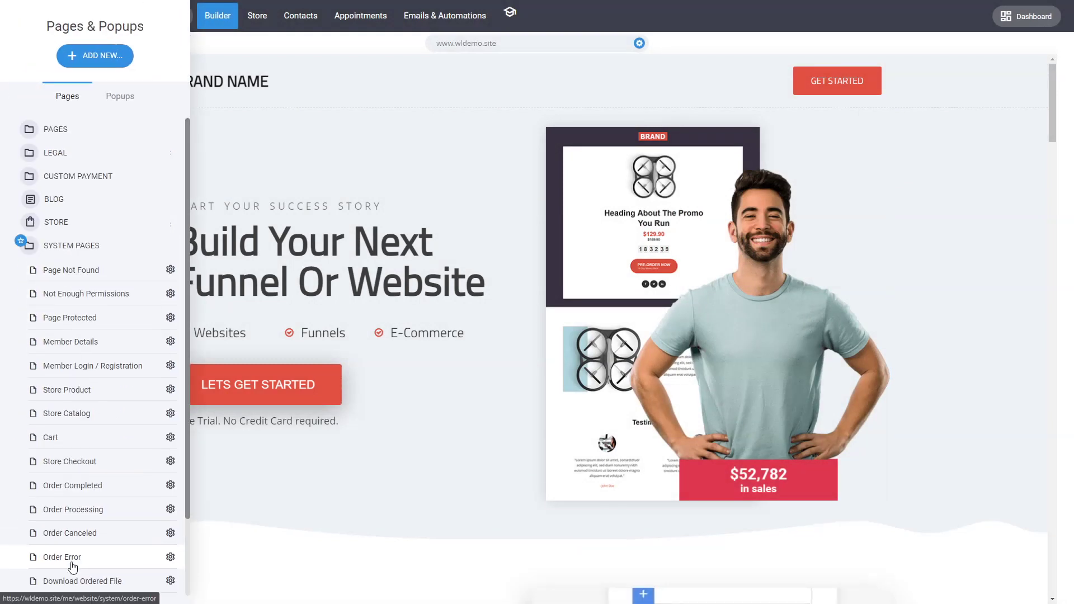
pyautogui.scroll(-1, 129, 425)
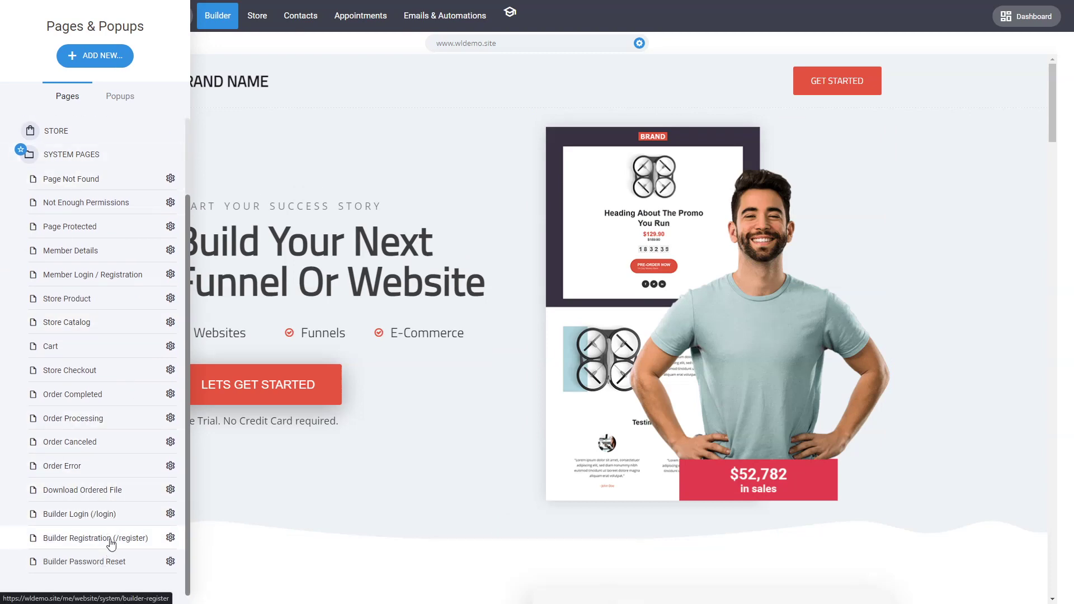
pyautogui.click(112, 540)
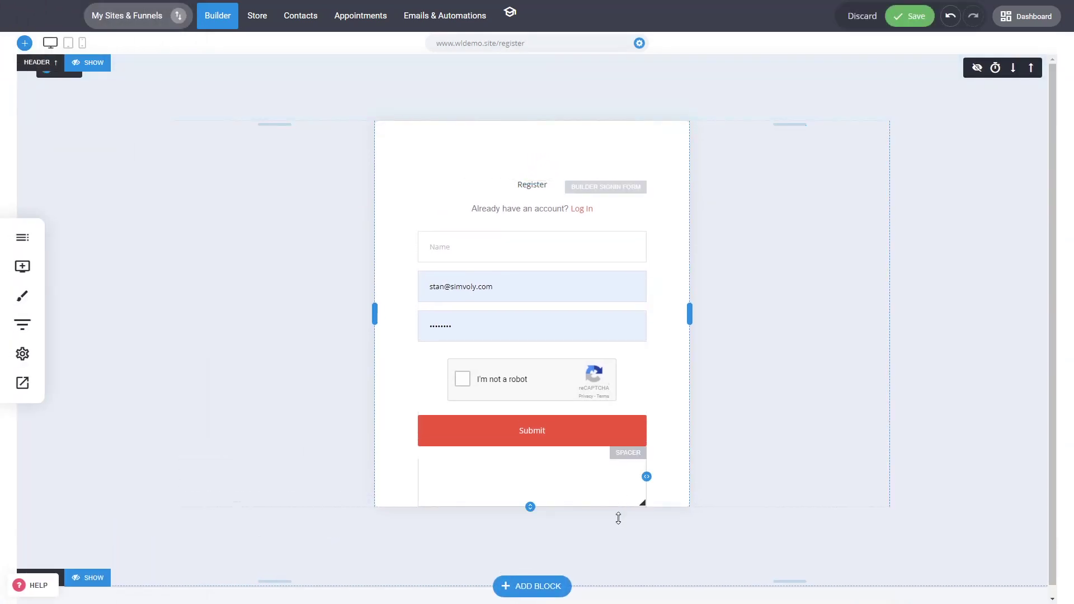
pyautogui.moveTo(379, 312); pyautogui.dragTo(401, 308)
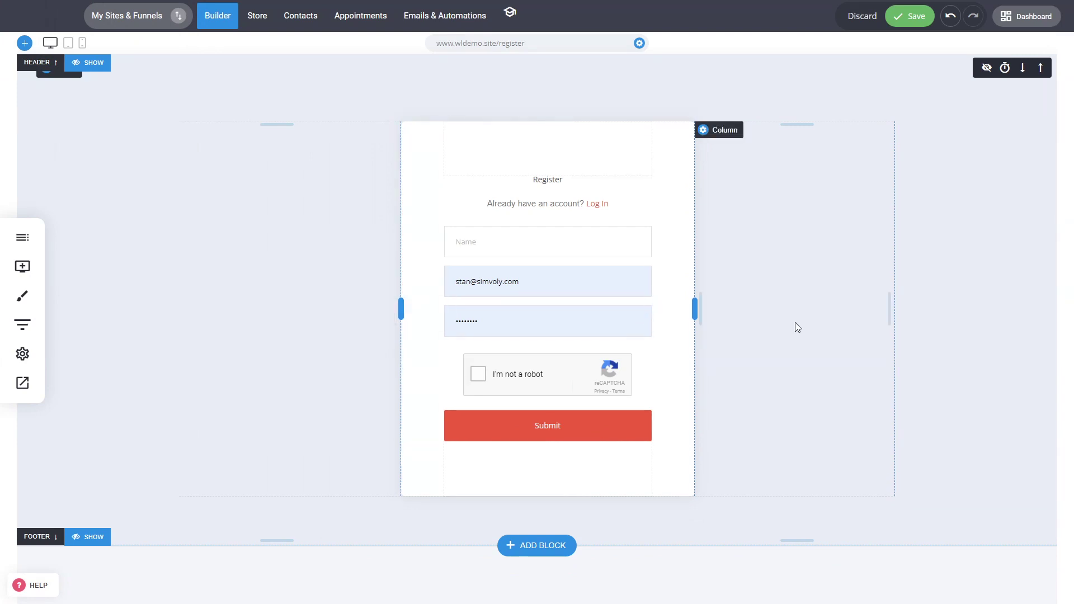
pyautogui.hotkey('ctrl', 's')
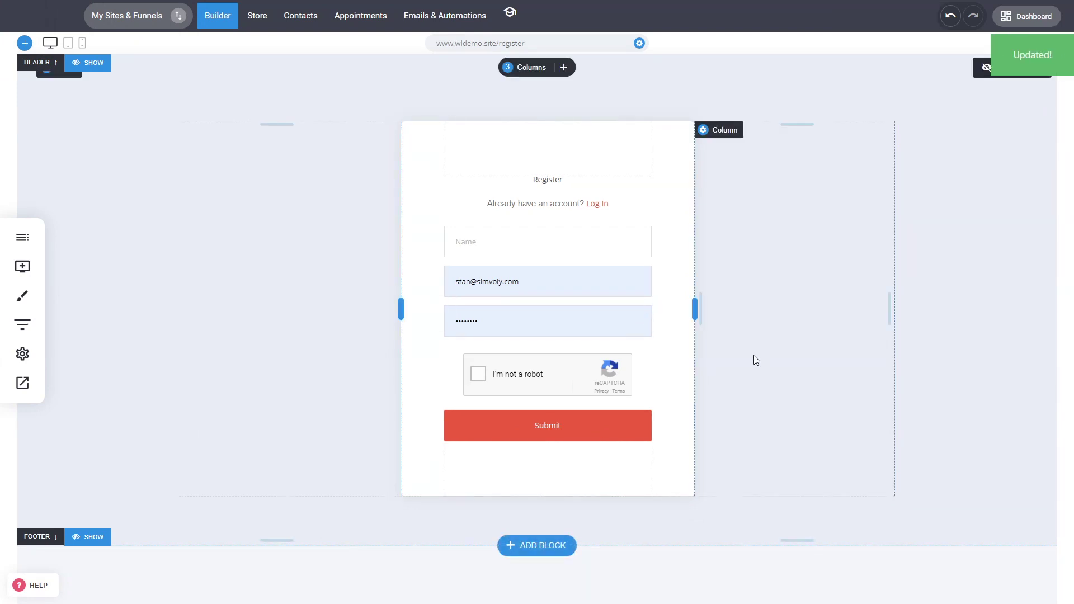
pyautogui.click(235, 16)
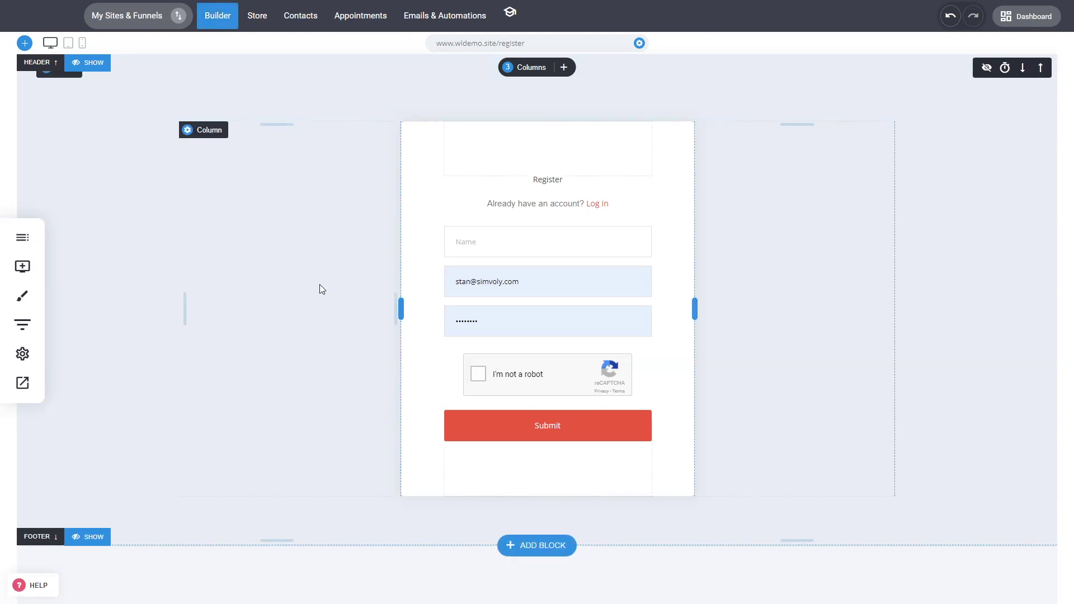
pyautogui.click(22, 266)
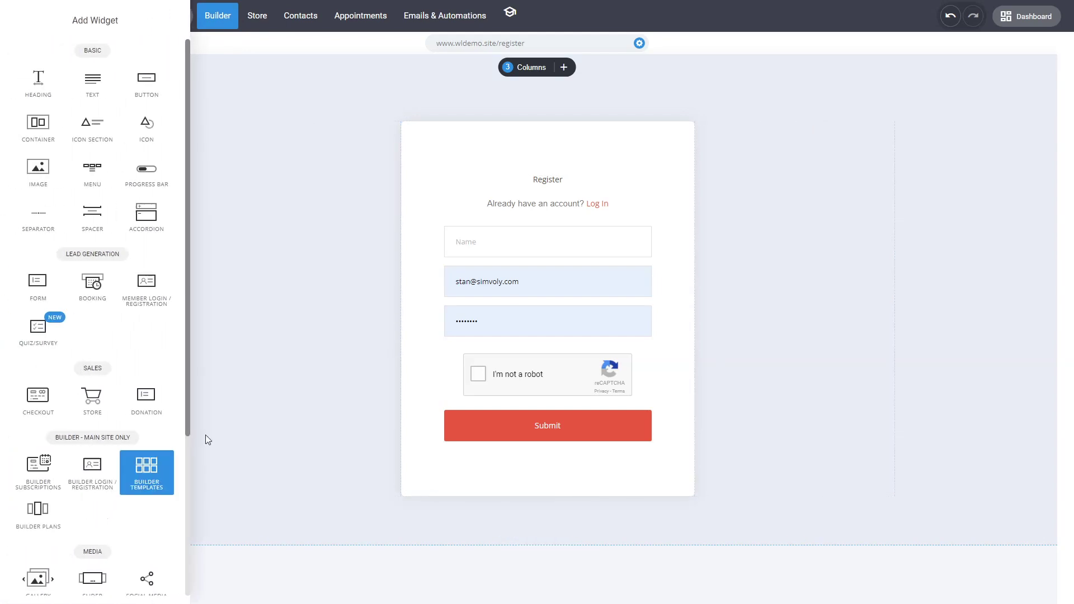
# Toggle the registration widget's double opt-in on and back off, leaving it disabled.
pyautogui.click(615, 334)
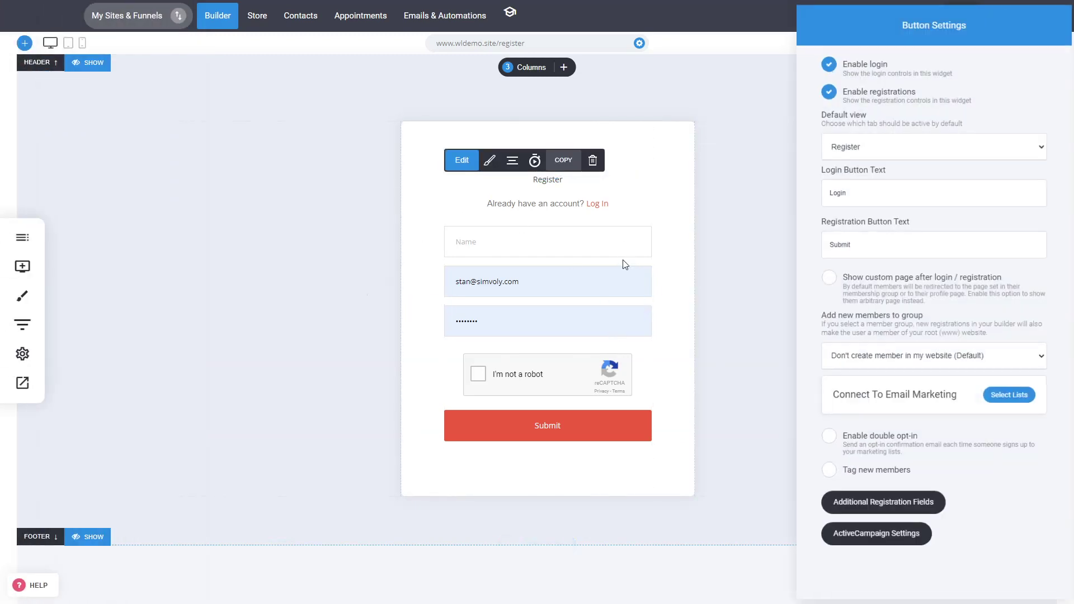
pyautogui.click(852, 450)
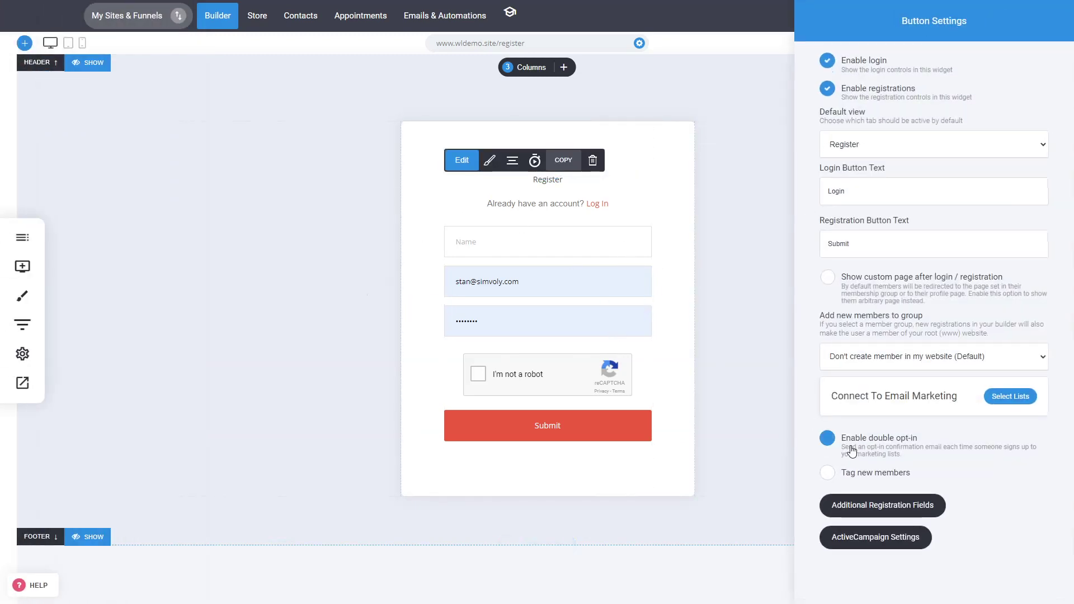
pyautogui.click(852, 450)
pyautogui.click(727, 224)
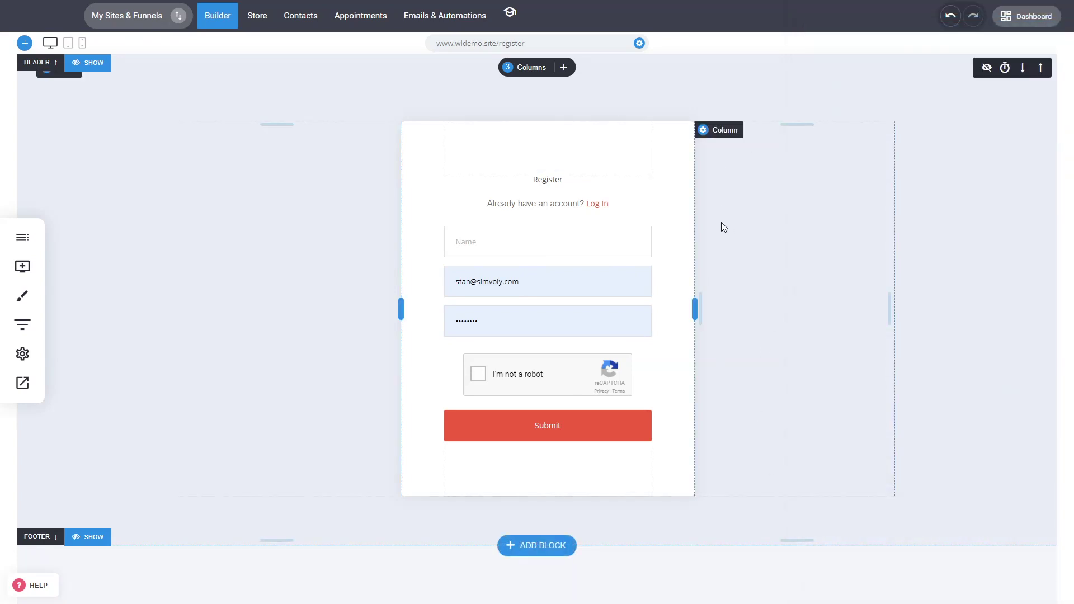
pyautogui.moveTo(663, 223)
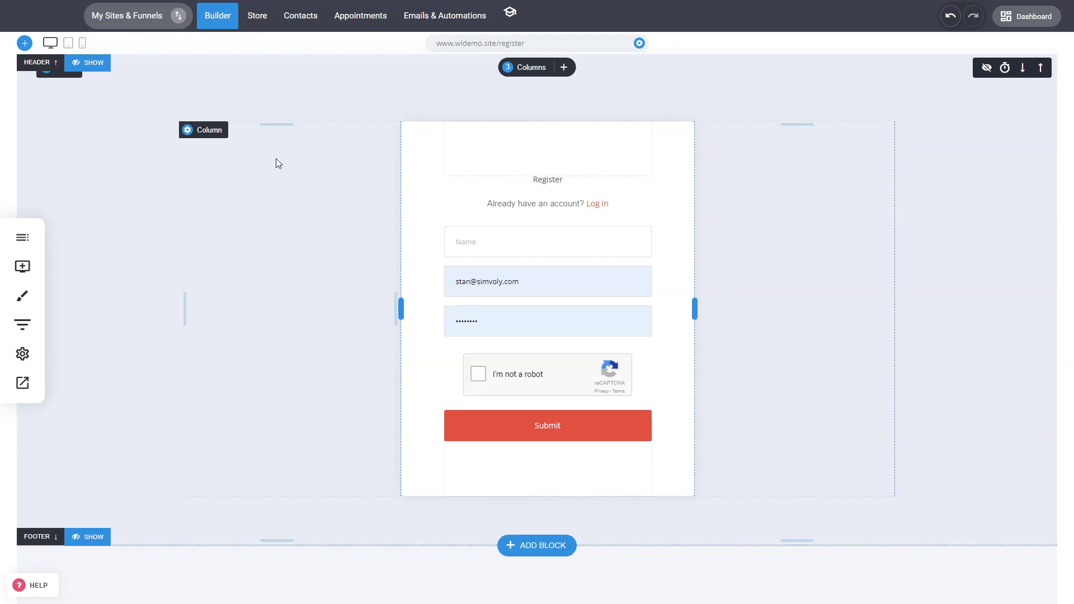
pyautogui.click(23, 267)
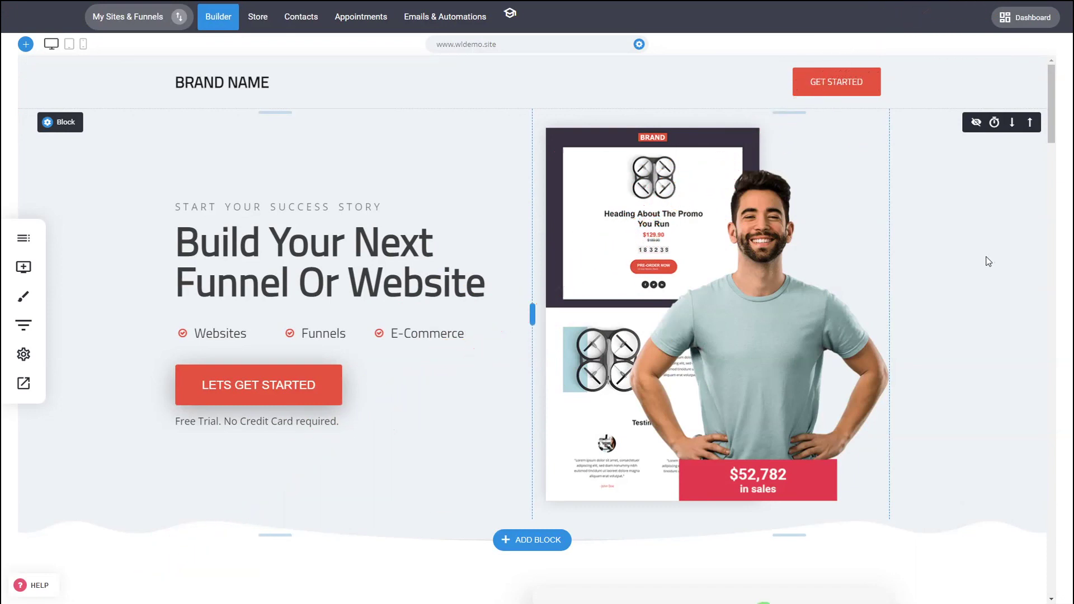
# Create a new funnel from a template and name it 'dsadas'.
pyautogui.click(162, 21)
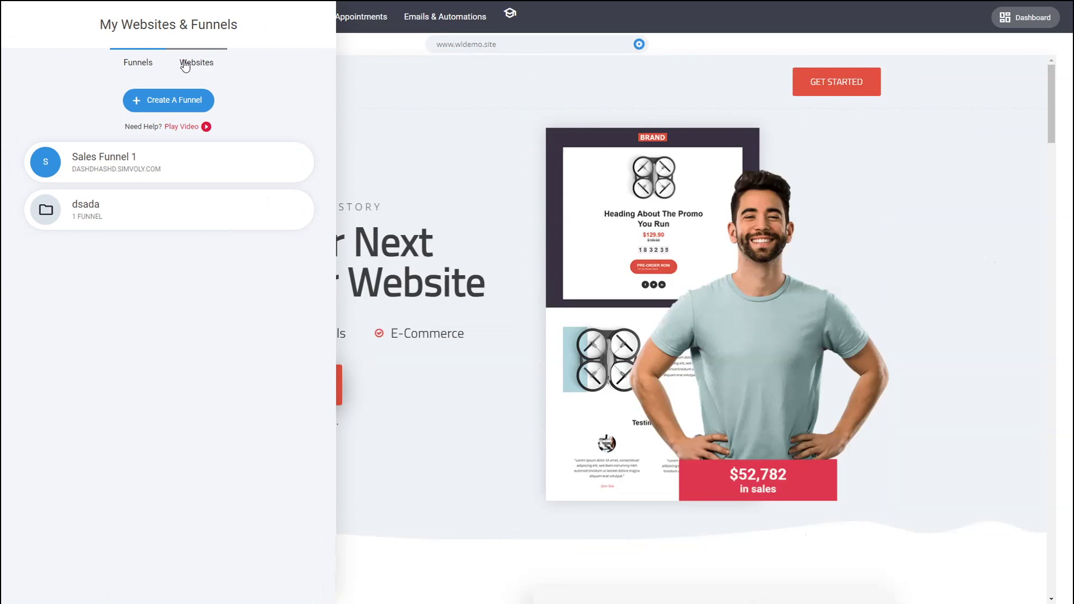
pyautogui.click(187, 64)
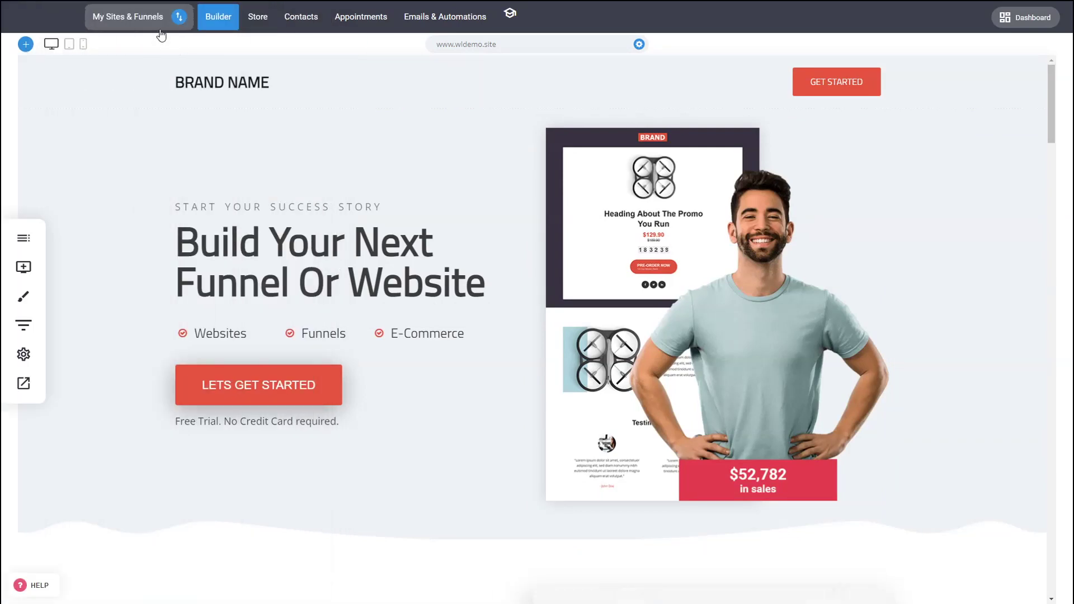
pyautogui.click(160, 28)
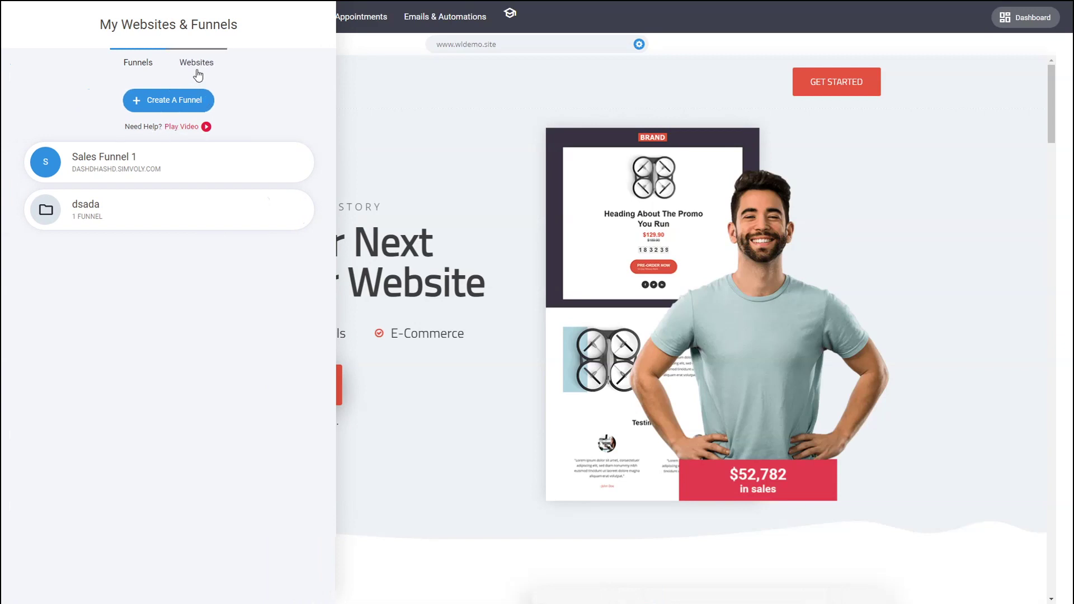
pyautogui.click(176, 108)
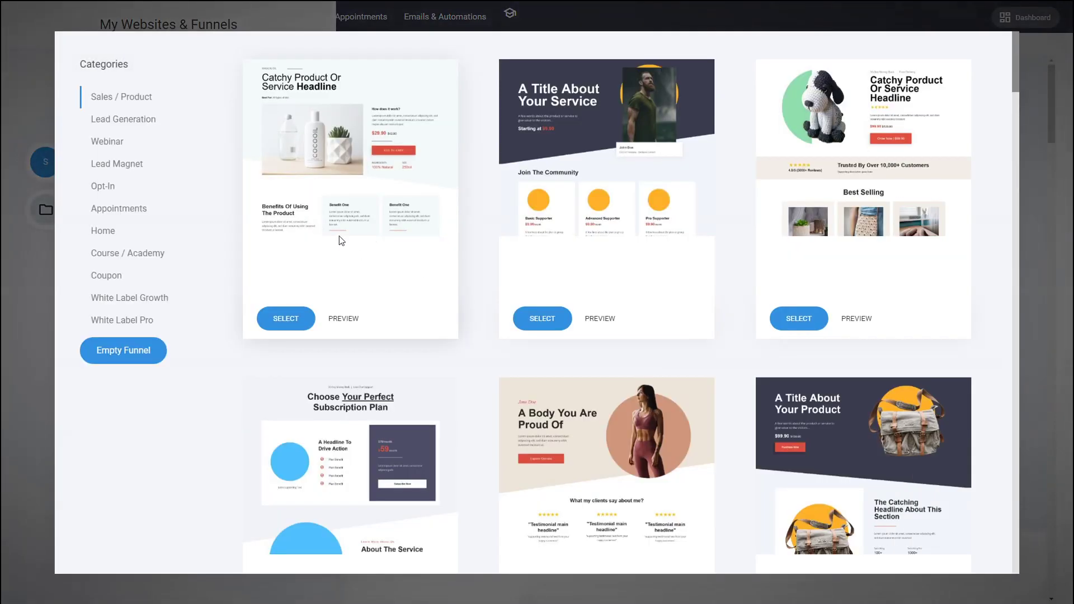
pyautogui.click(558, 181)
pyautogui.click(533, 144)
pyautogui.write('dsadas')
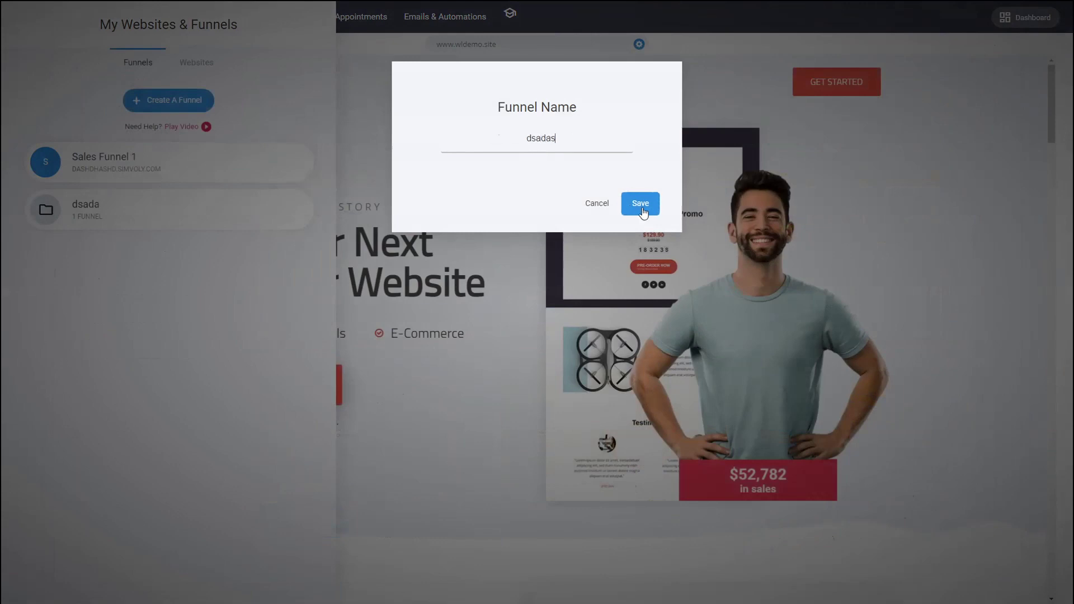
pyautogui.click(642, 207)
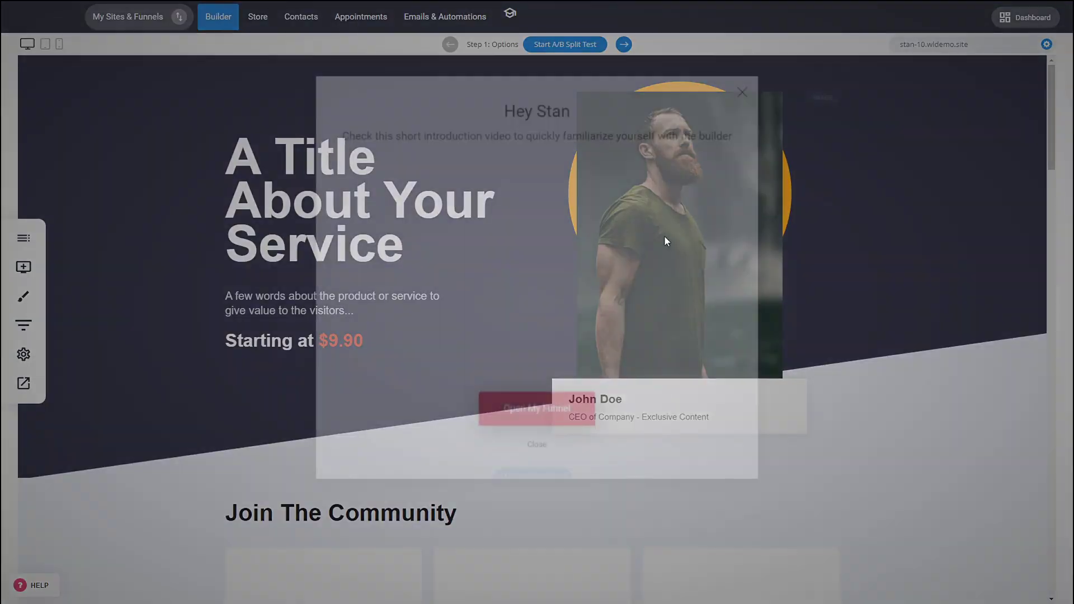
# Dismiss the intro video popup and briefly open and close the funnel's details panel.
pyautogui.click(751, 76)
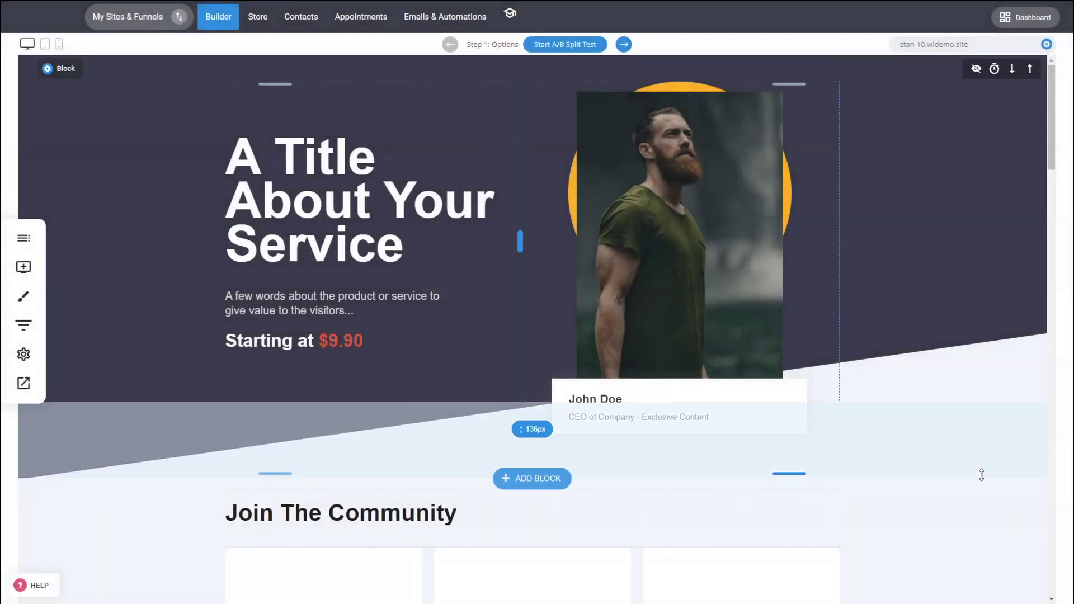
pyautogui.click(23, 325)
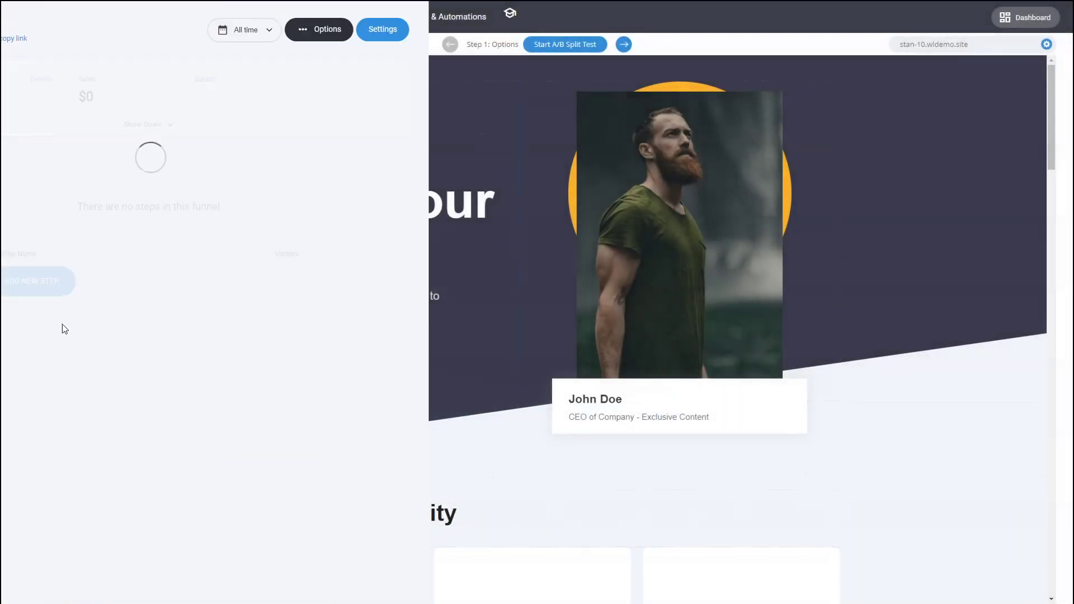
pyautogui.click(814, 348)
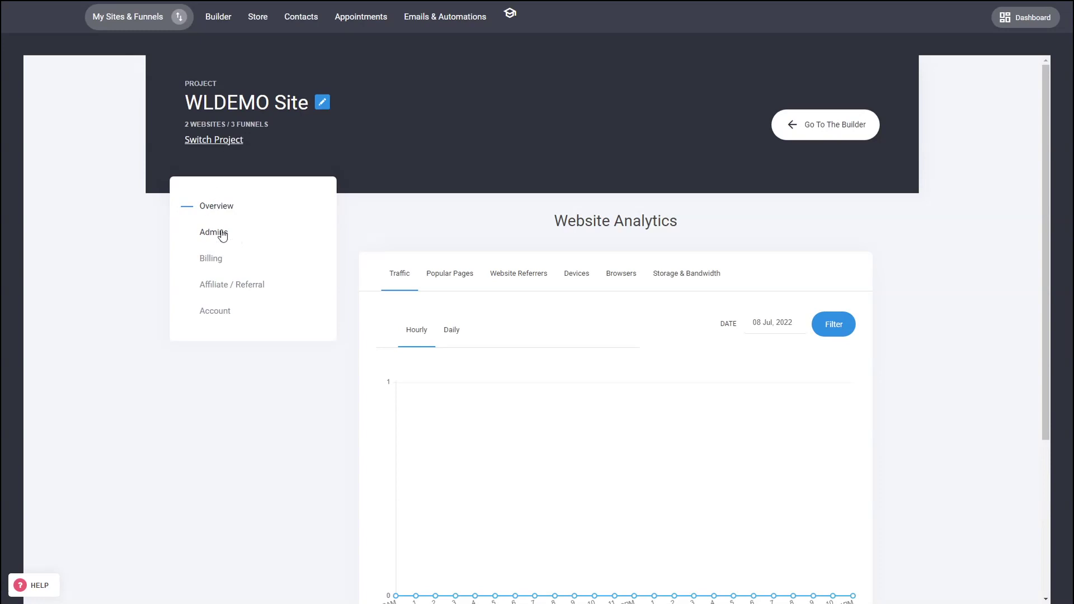
# Add an admin for the dsadas funnel with Page Builder, Store, CRM & Members and Messages permissions.
pyautogui.click(221, 234)
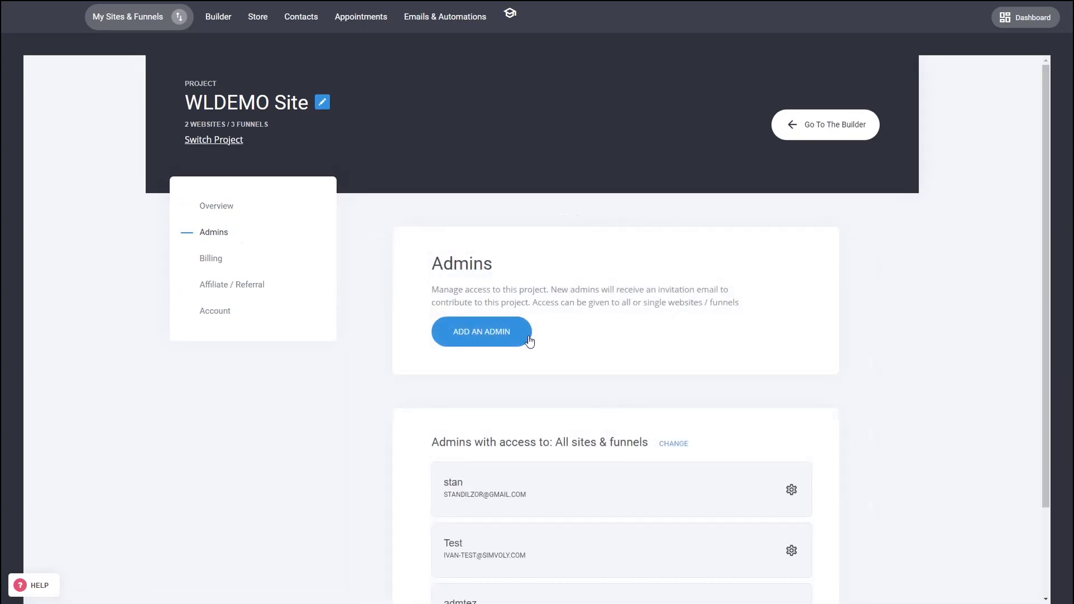
pyautogui.click(519, 337)
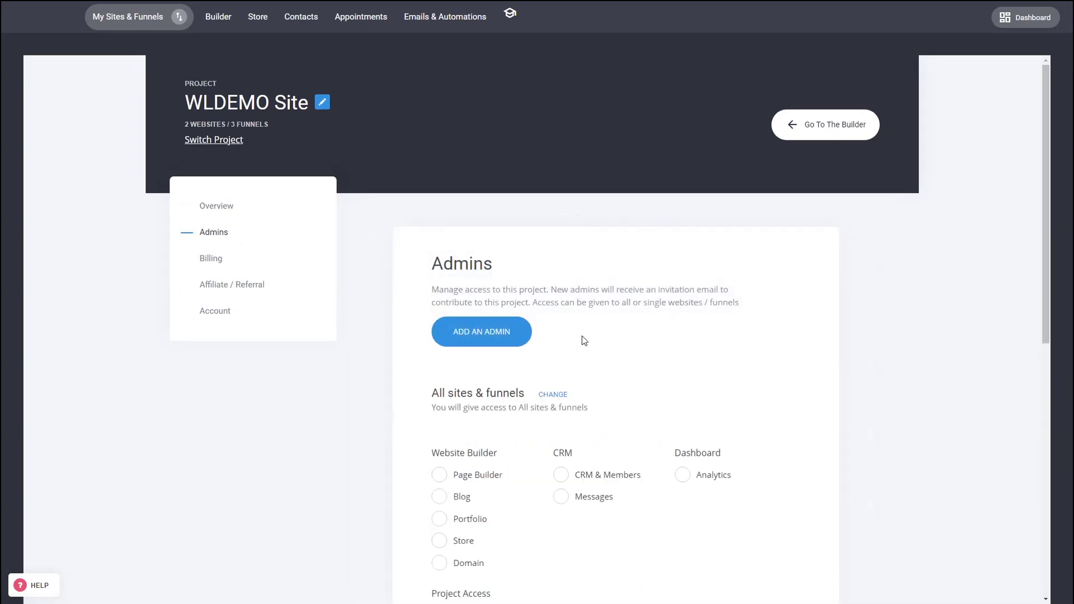
pyautogui.click(560, 396)
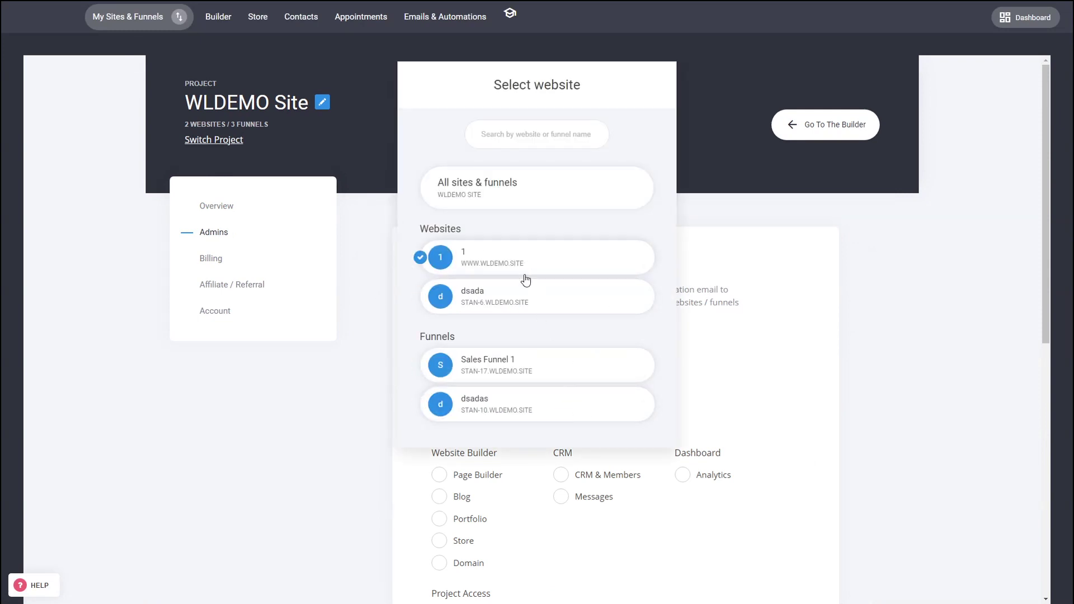
pyautogui.click(531, 412)
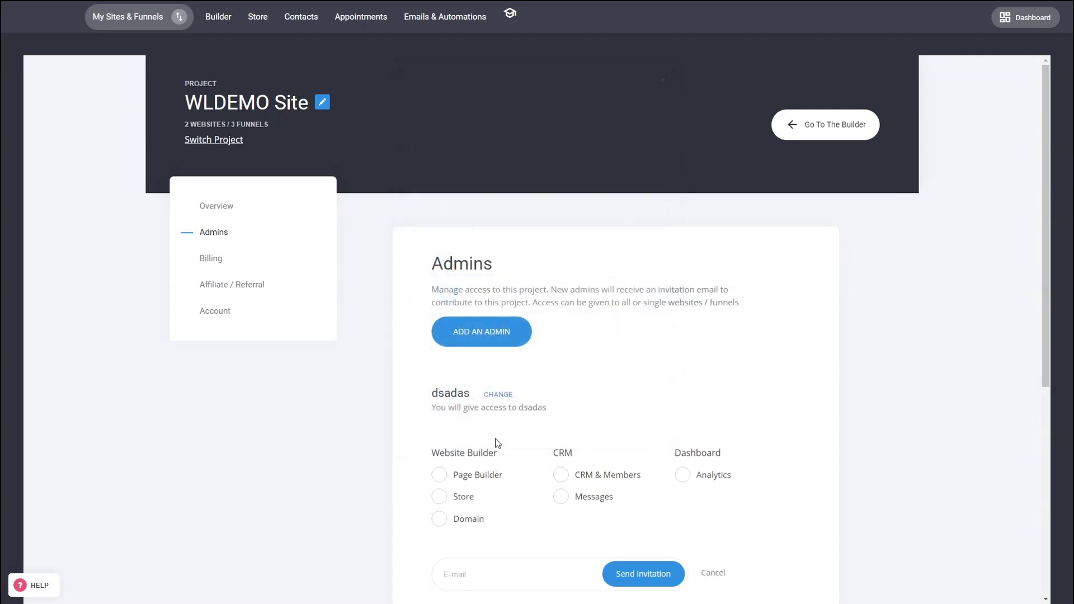
pyautogui.click(473, 483)
pyautogui.click(459, 499)
pyautogui.click(593, 482)
pyautogui.click(597, 498)
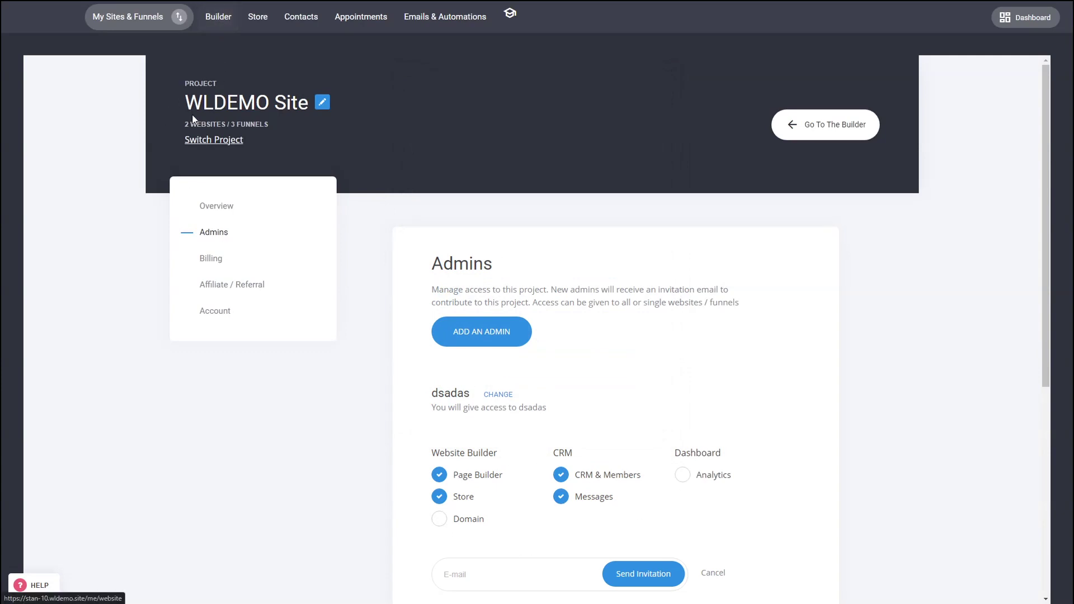
# Glance at the websites and funnels list, then return to the page builder.
pyautogui.click(179, 16)
pyautogui.click(464, 113)
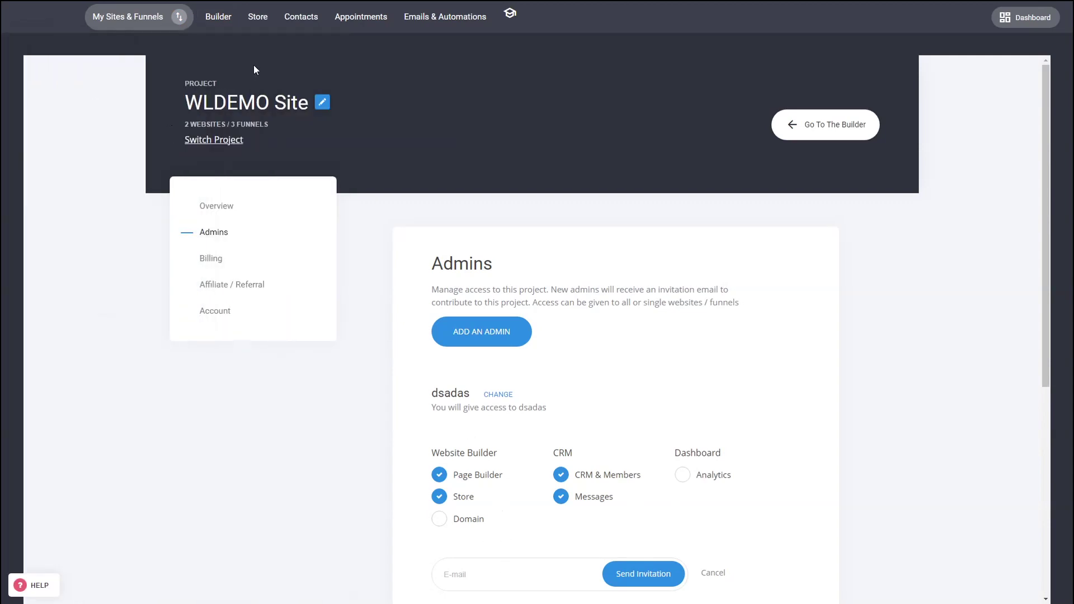
pyautogui.click(226, 19)
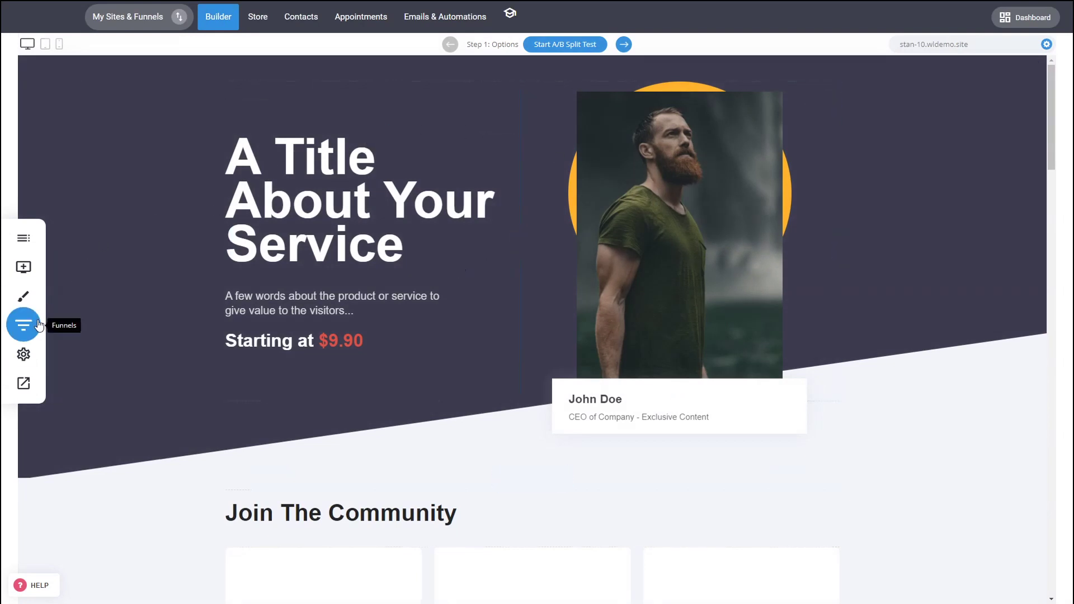
# Open and close the funnel steps panel, then bring up the My Websites & Funnels list.
pyautogui.click(23, 325)
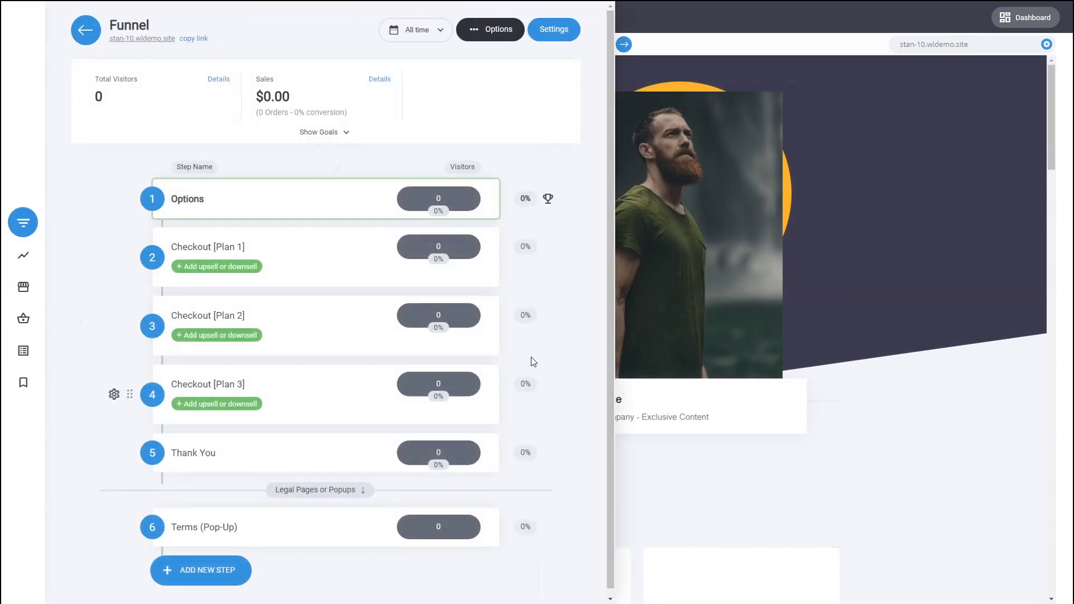
pyautogui.click(758, 189)
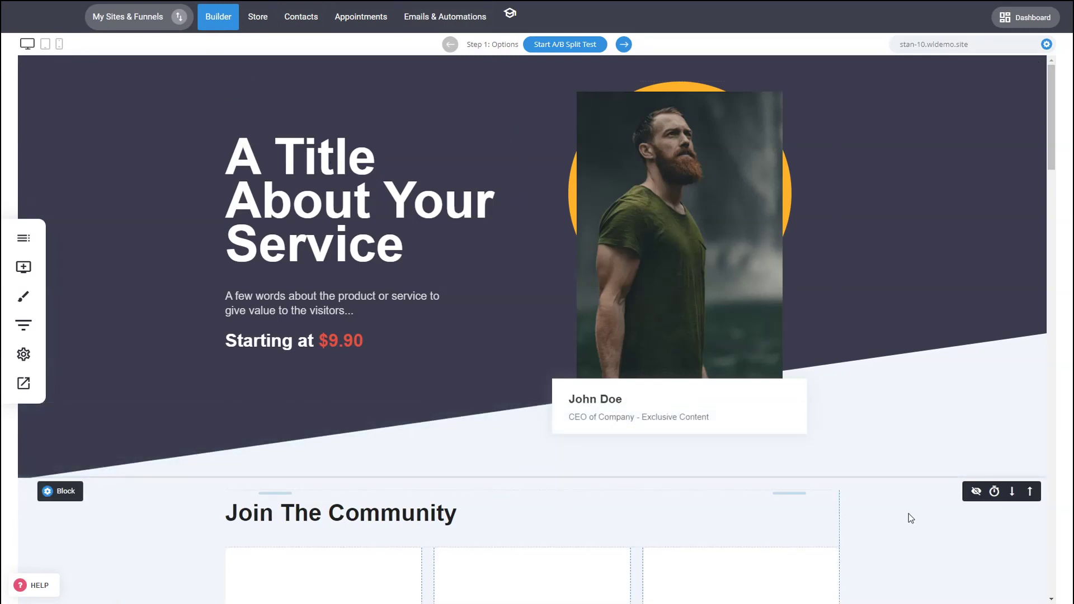
pyautogui.click(174, 17)
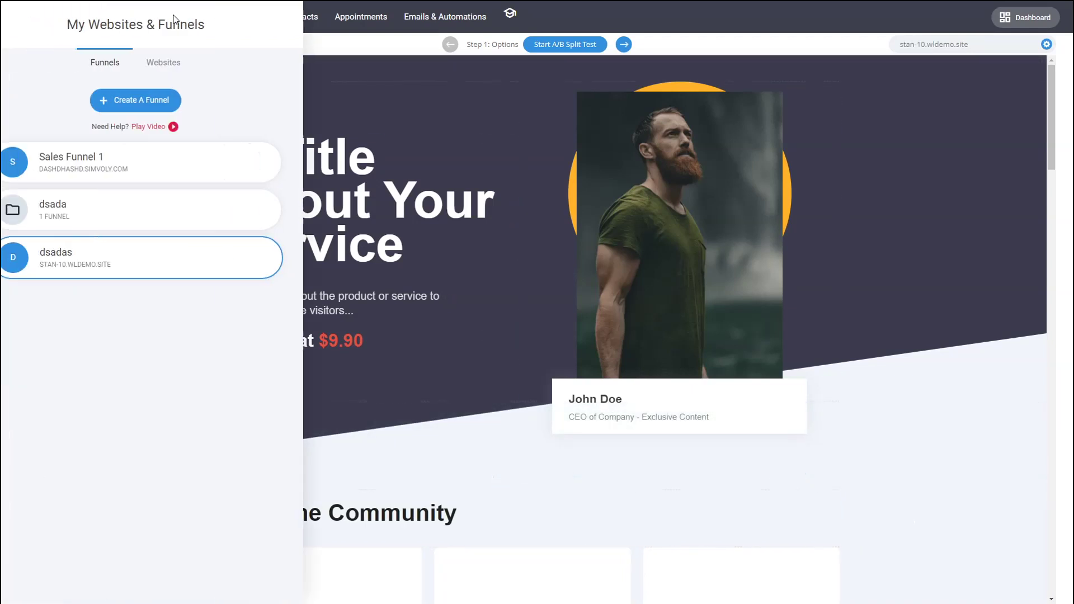
# Switch the project list to show websites, close it, and begin adding a new project from the Dashboard.
pyautogui.click(190, 63)
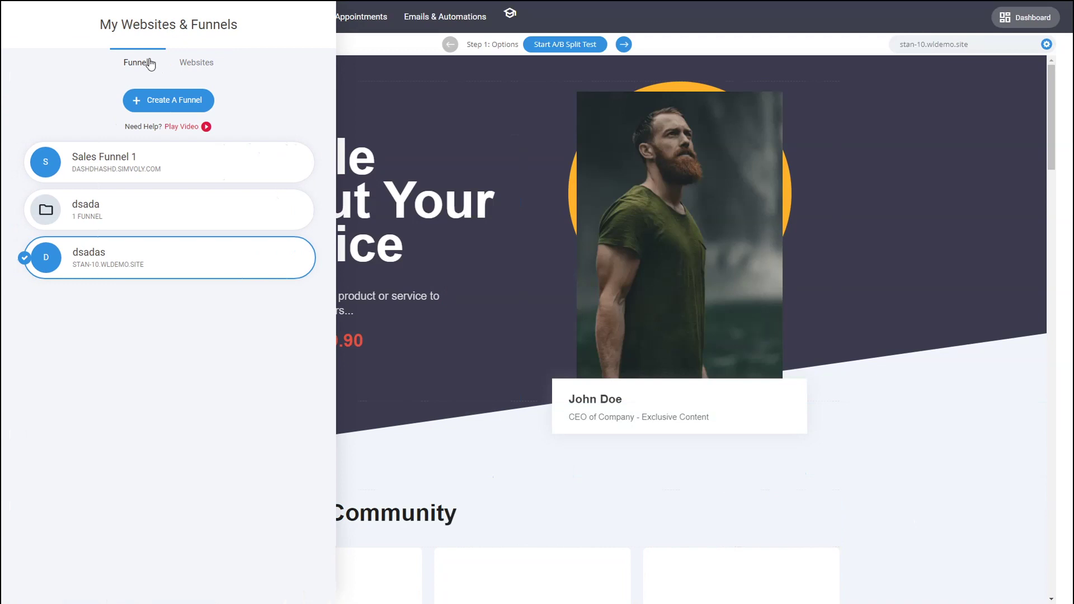
pyautogui.click(180, 64)
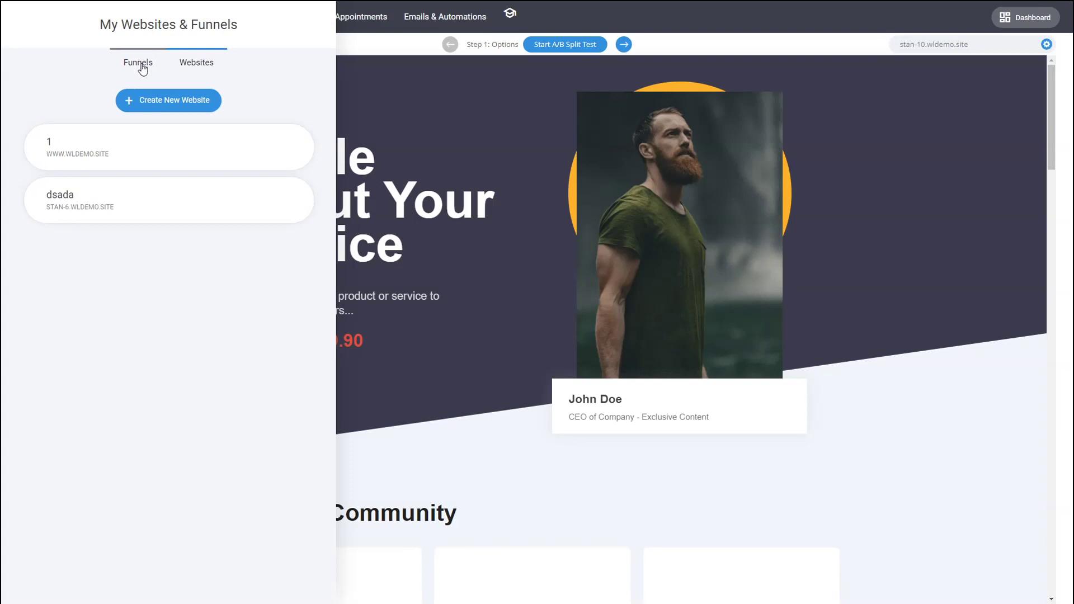
pyautogui.click(486, 199)
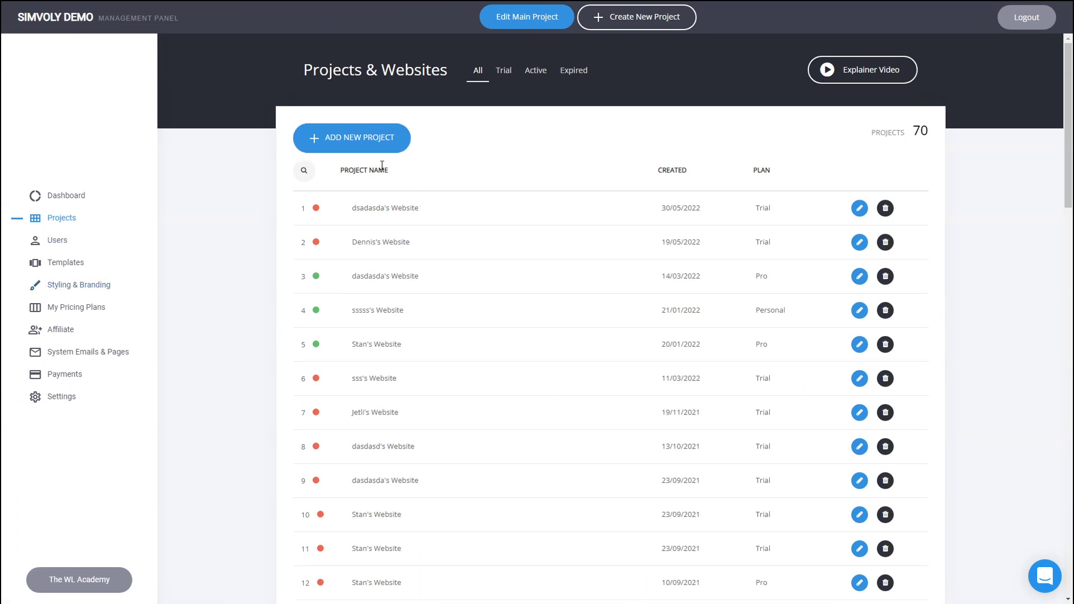
pyautogui.click(367, 144)
# Confirm the new project and open its first website in the editor.
pyautogui.click(564, 334)
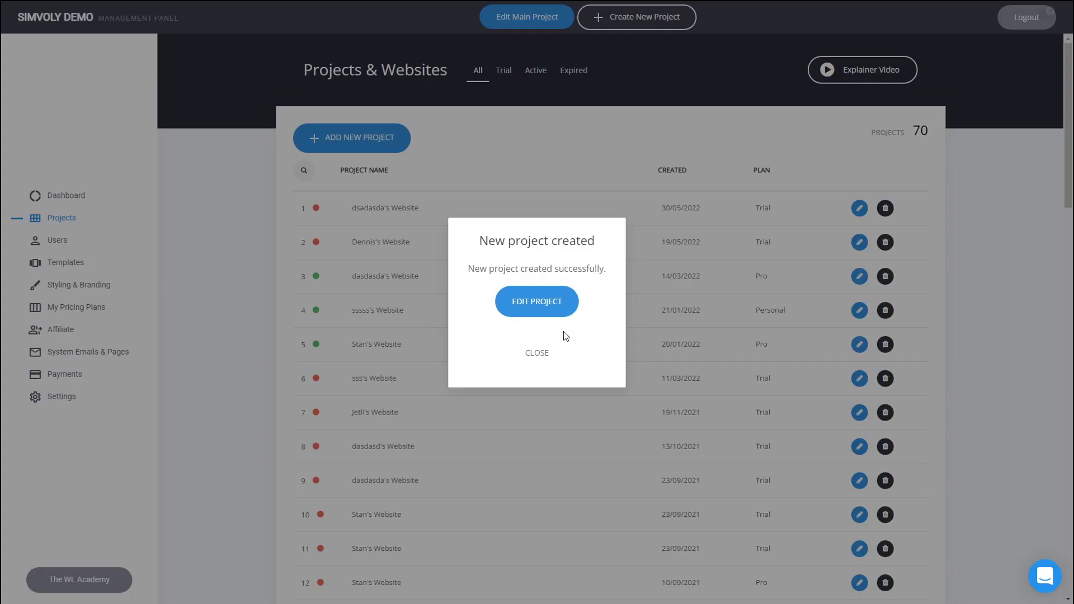
pyautogui.click(539, 353)
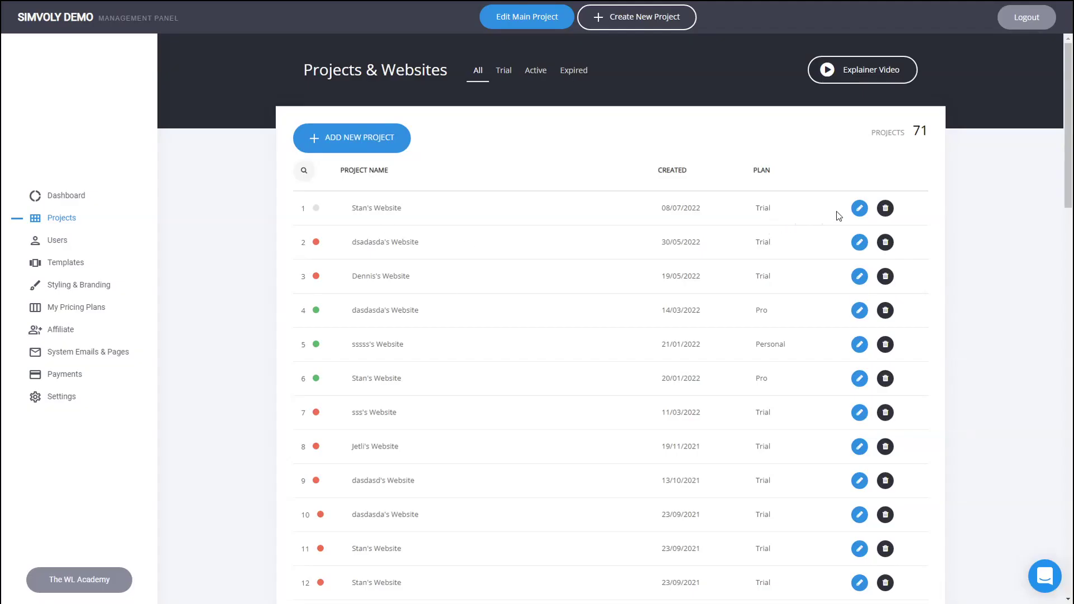
pyautogui.click(855, 211)
pyautogui.click(800, 319)
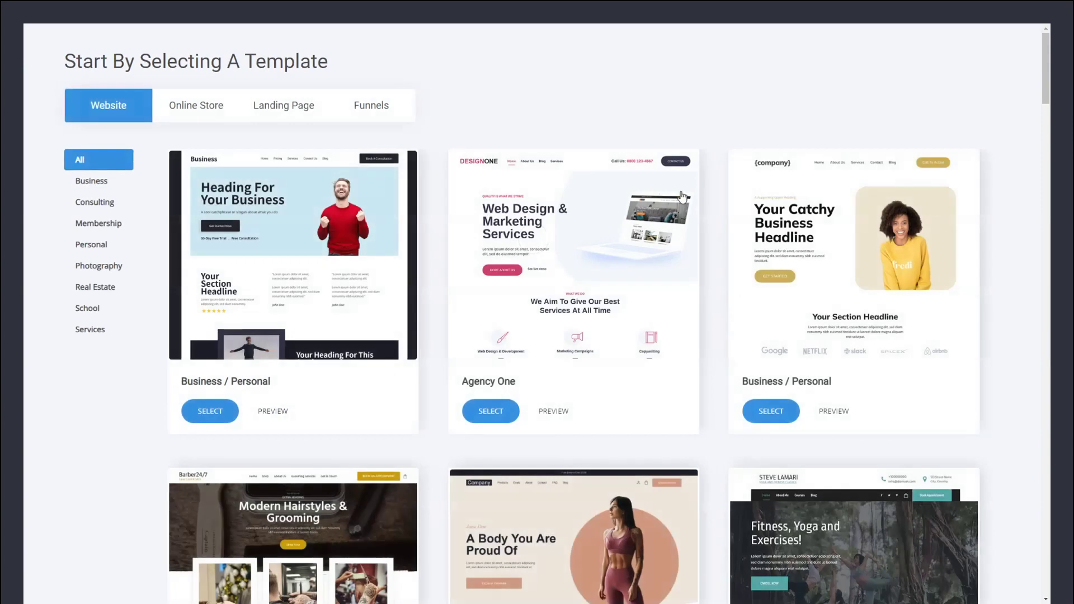
# Build the site from the Online Store 'Bianca' template, titled '1'.
pyautogui.click(238, 119)
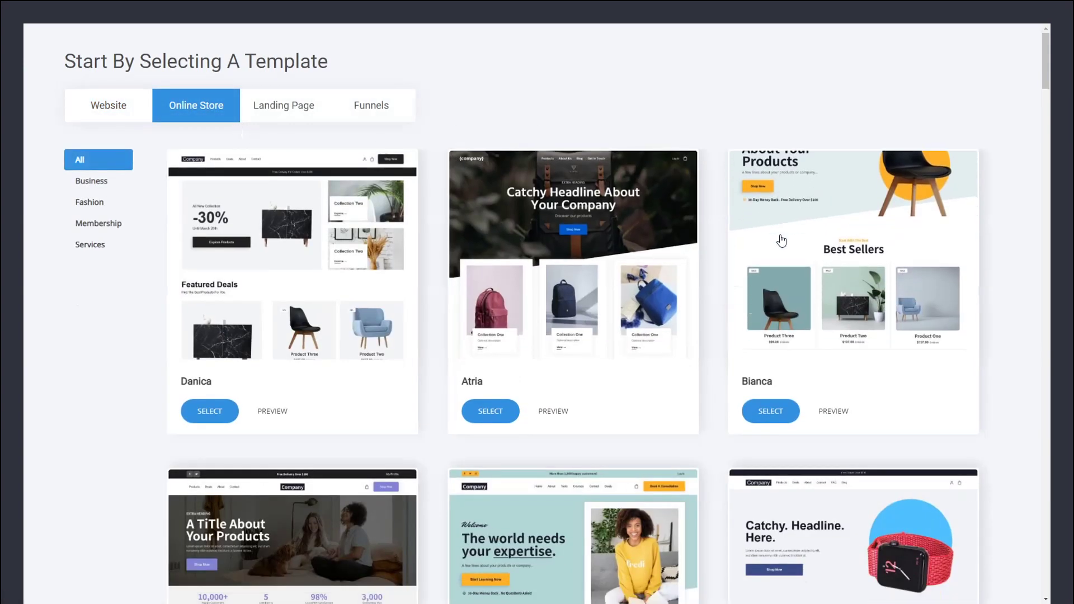
pyautogui.click(772, 412)
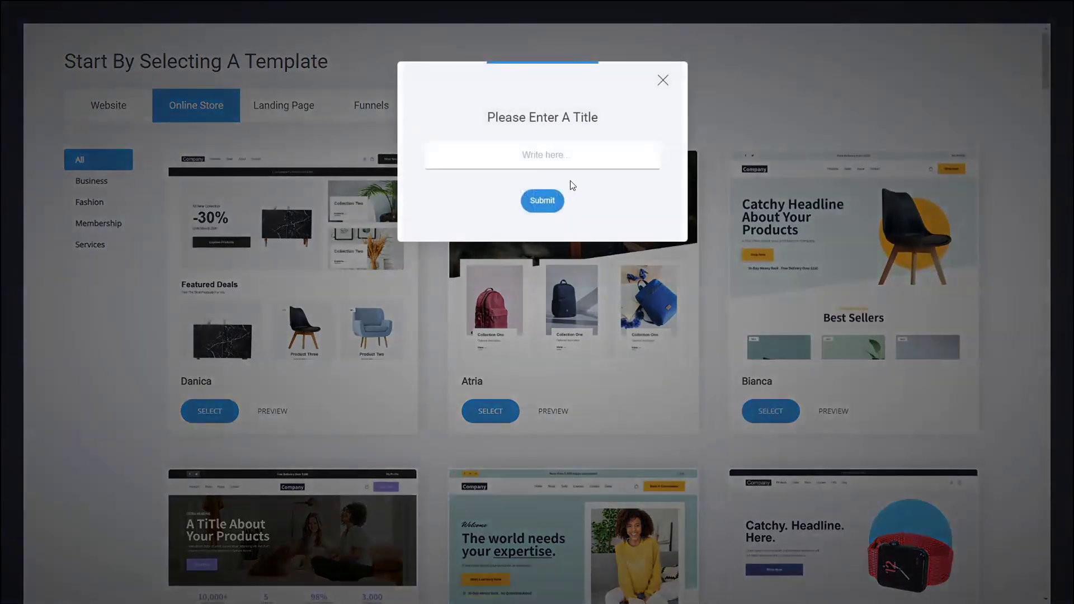
pyautogui.write('1')
pyautogui.click(551, 202)
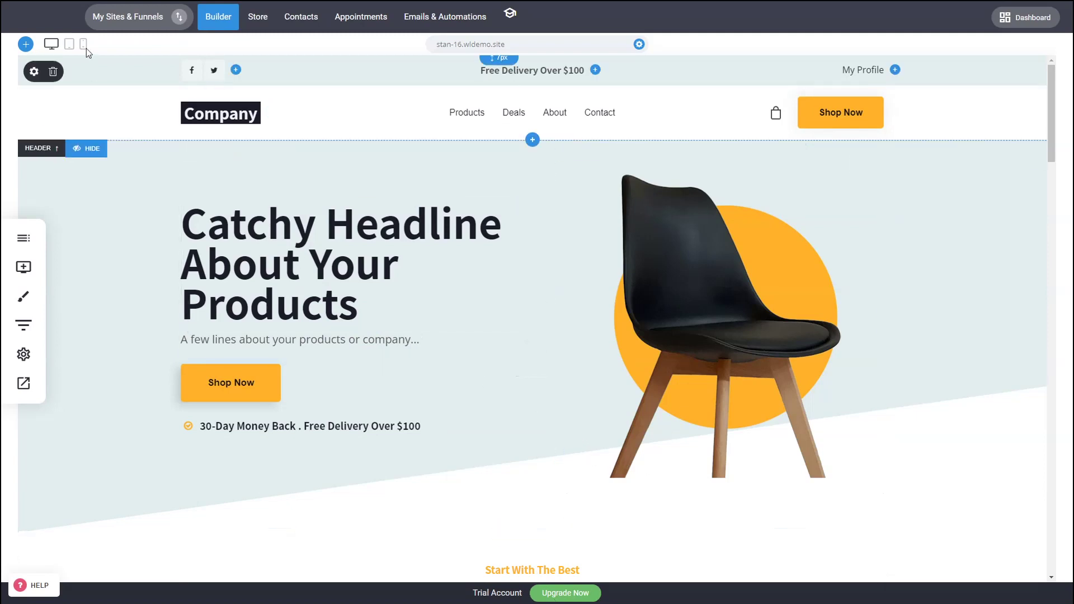
# From the project dashboard's Upgrade Now, reach the Subscription Plans page listing Pro $35 and Personal $60.
pyautogui.click(69, 25)
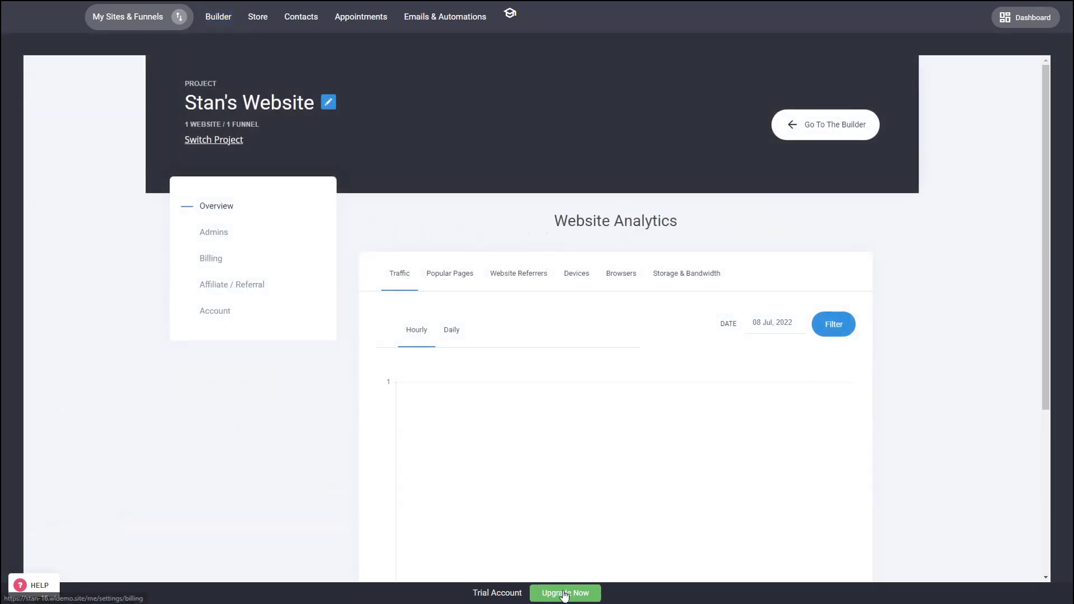
pyautogui.click(567, 593)
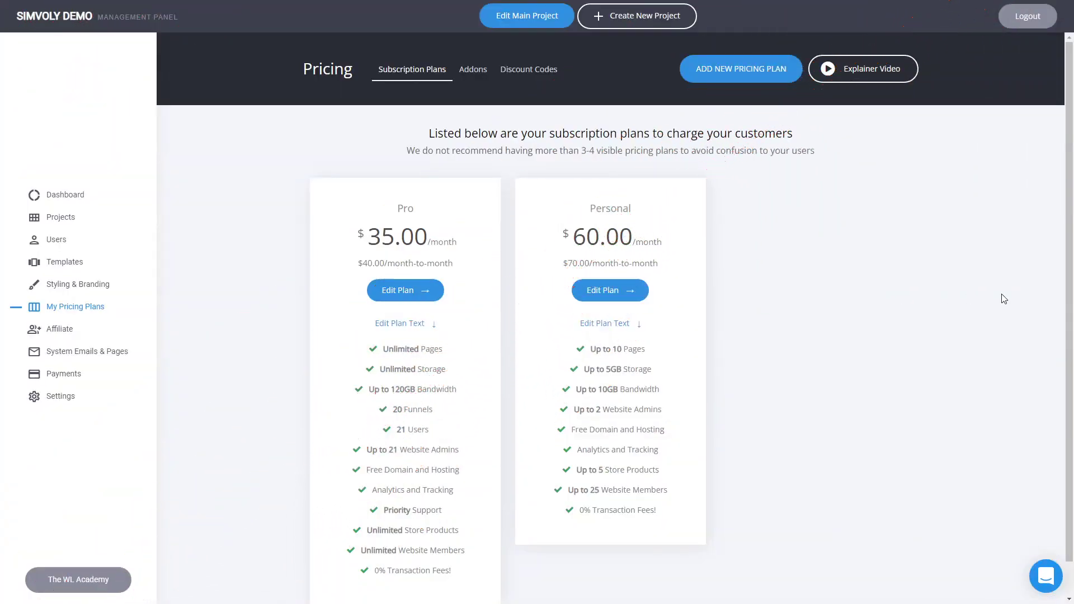
pyautogui.scroll(-1, 947, 273)
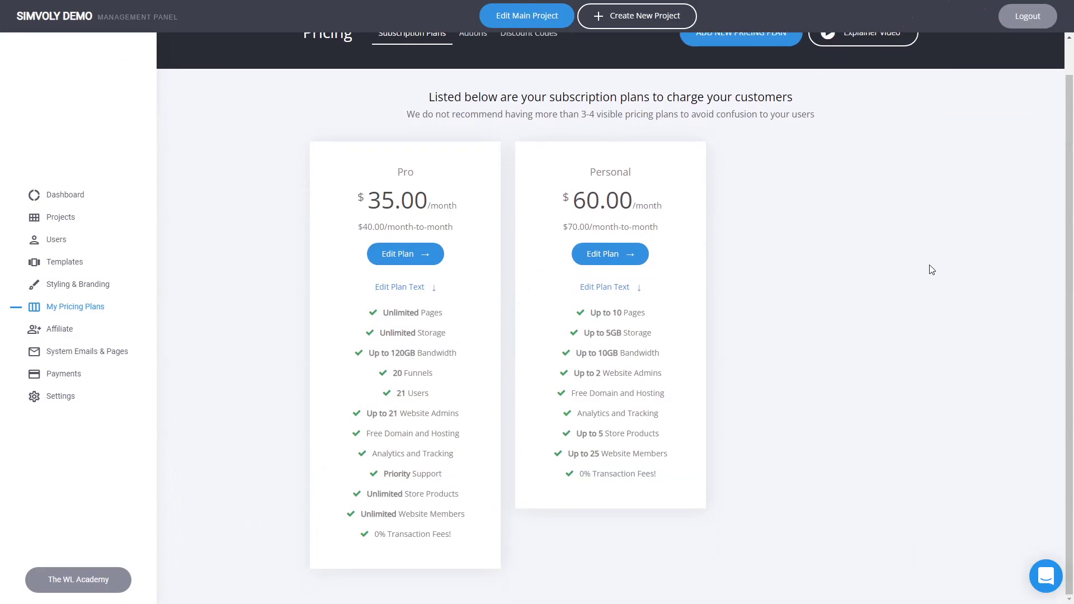
pyautogui.scroll(1, 932, 268)
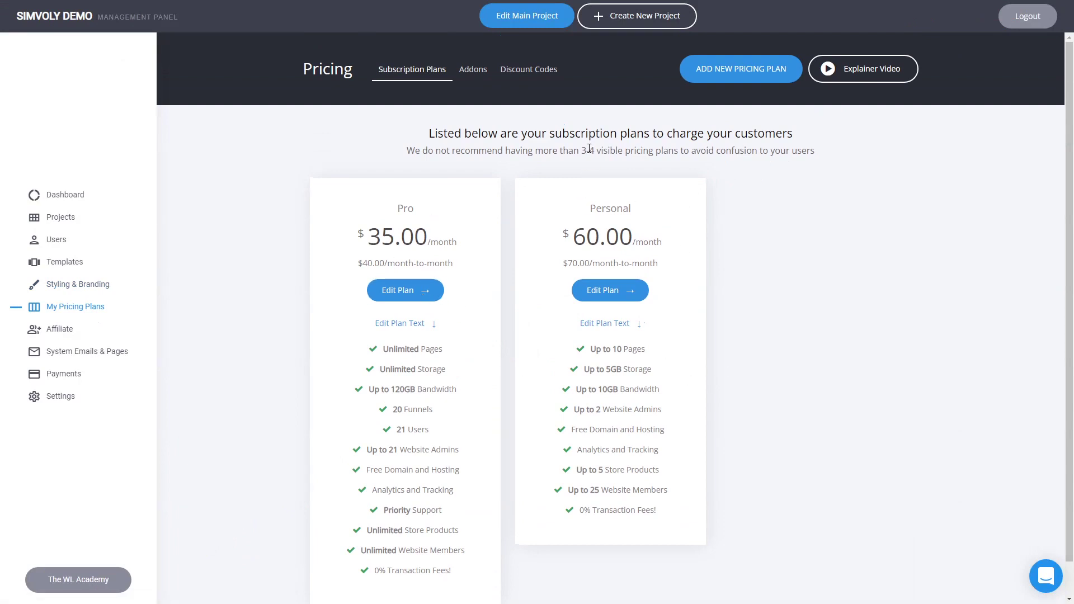
# Open the Pro plan editor and look over its settings.
pyautogui.click(414, 292)
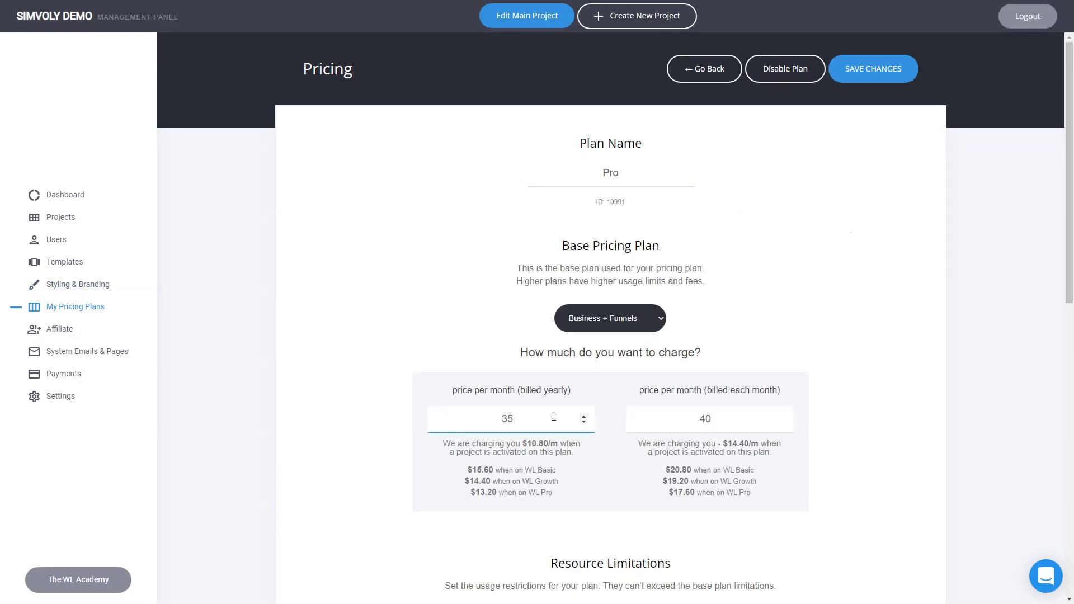
pyautogui.scroll(-8, 808, 340)
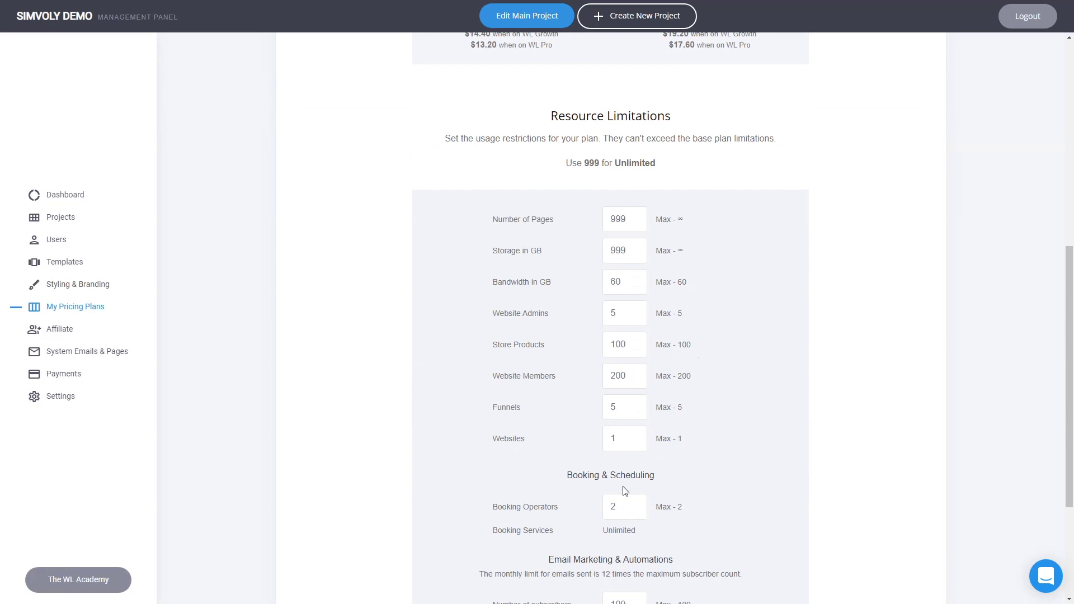
pyautogui.scroll(-3, 623, 488)
pyautogui.scroll(6, 774, 452)
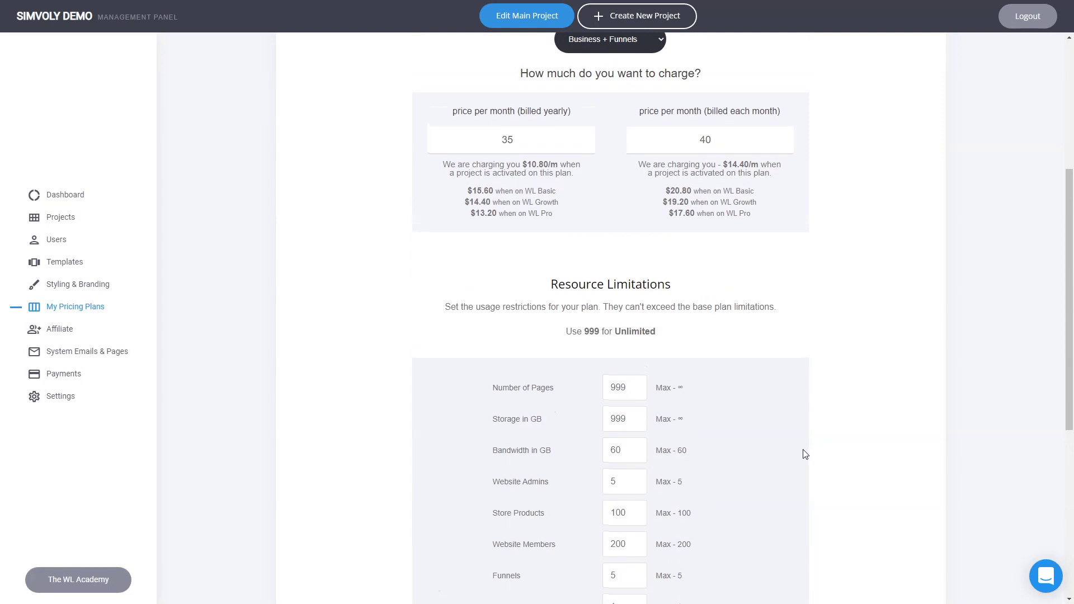
pyautogui.scroll(5, 817, 456)
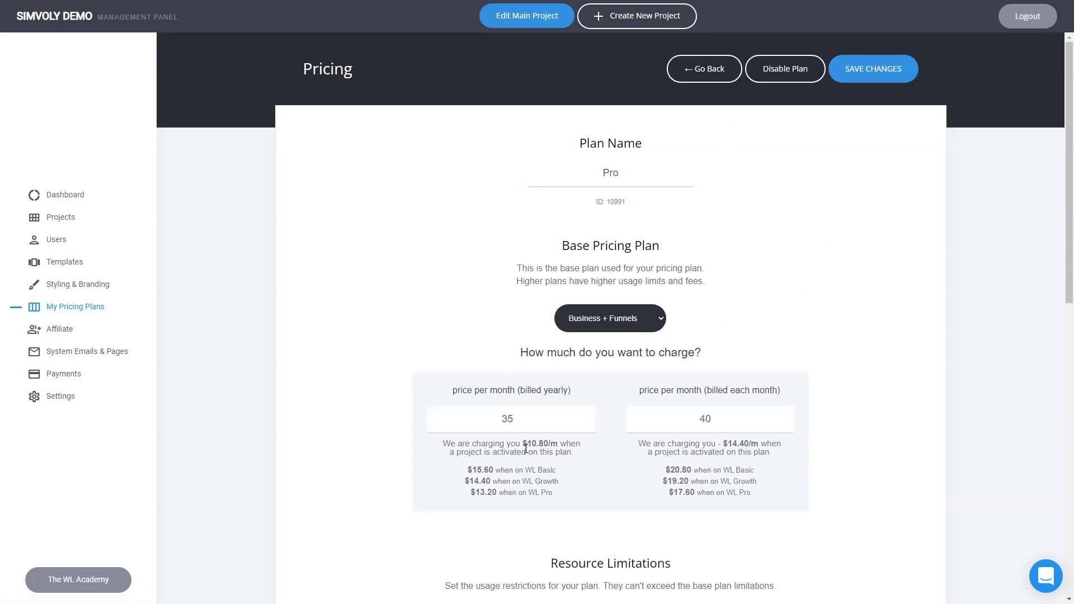
# Change the Pro plan's yearly and month-to-month prices to 350 and 400.
pyautogui.click(508, 419)
pyautogui.doubleClick(508, 419)
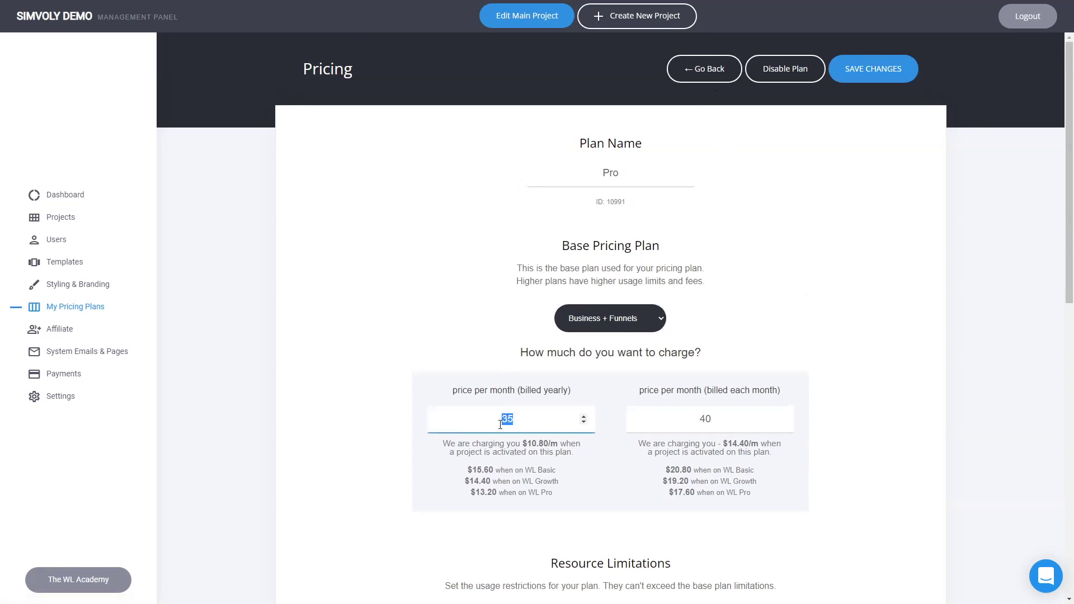
pyautogui.click(850, 432)
pyautogui.click(530, 419)
pyautogui.write('0')
pyautogui.click(726, 420)
pyautogui.write('0')
pyautogui.click(793, 434)
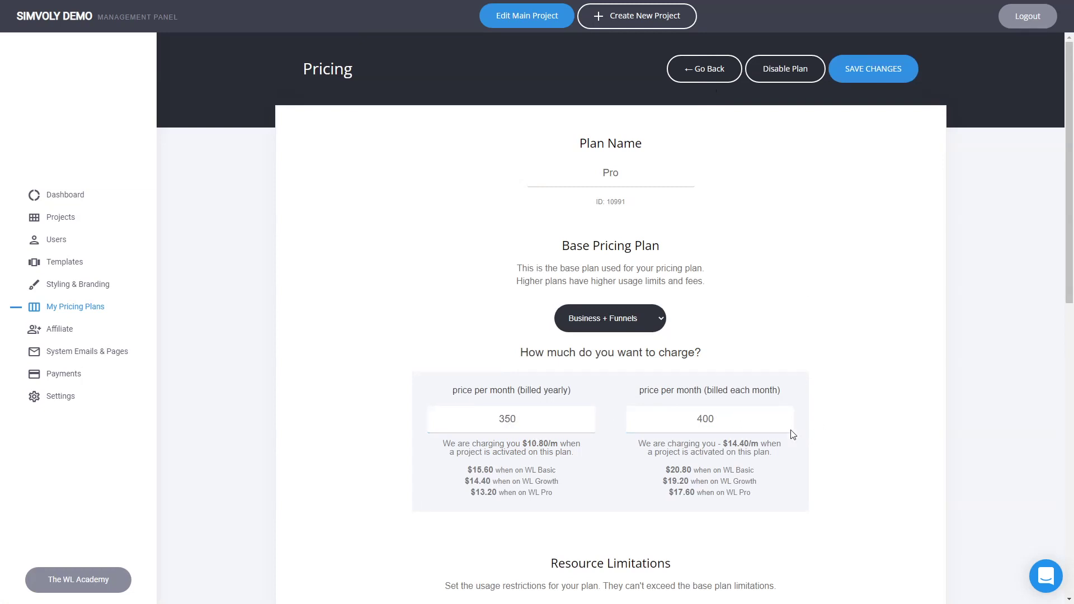
# Revert the Pro prices to 35 and 40 and return to the plans list.
pyautogui.click(724, 426)
pyautogui.press('BackSpace')
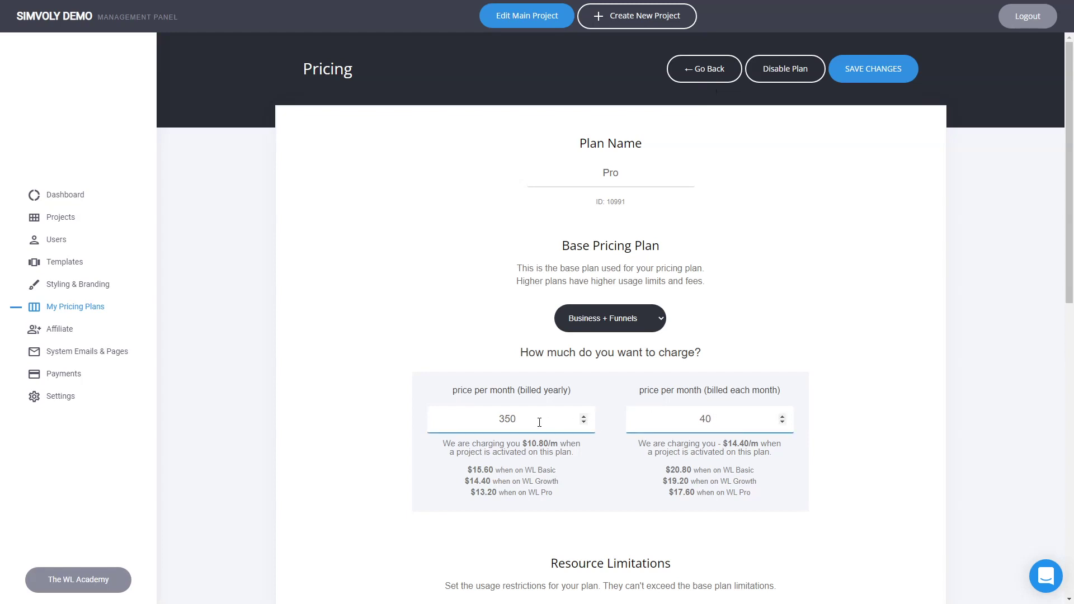
pyautogui.click(542, 417)
pyautogui.press('BackSpace')
pyautogui.click(725, 358)
pyautogui.click(709, 69)
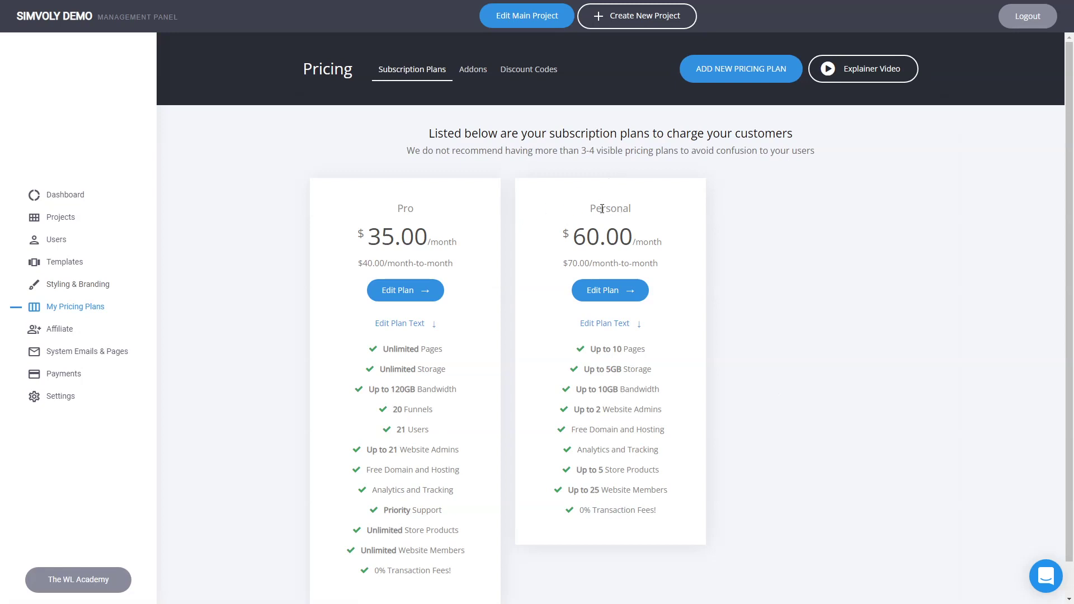
# Look through the Discount Codes, Addons and Subscription Plans tabs, then open Platform Metrics.
pyautogui.click(529, 69)
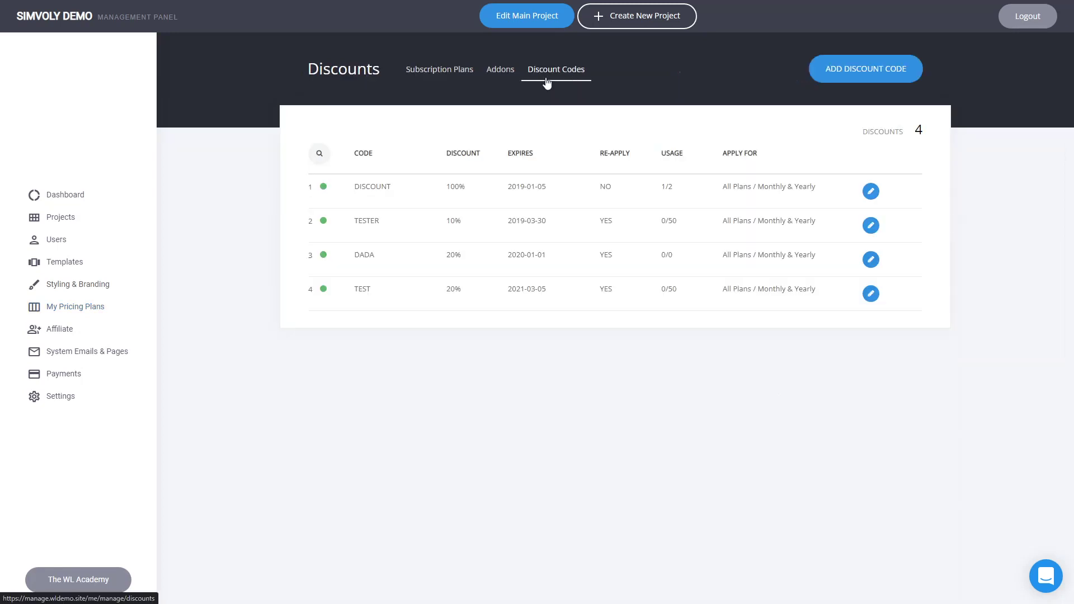
pyautogui.click(506, 71)
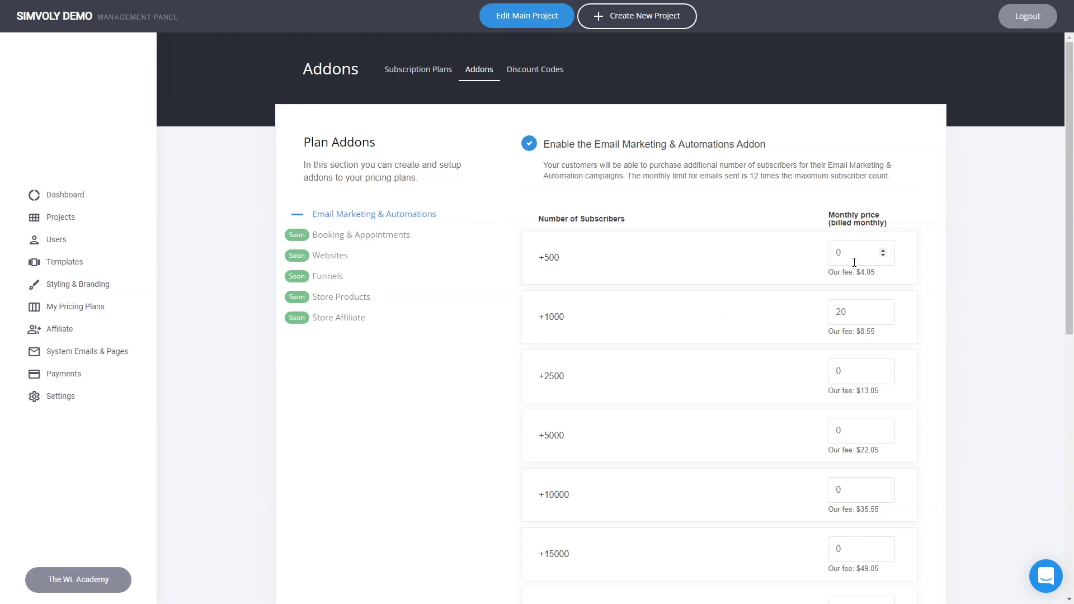
pyautogui.click(433, 77)
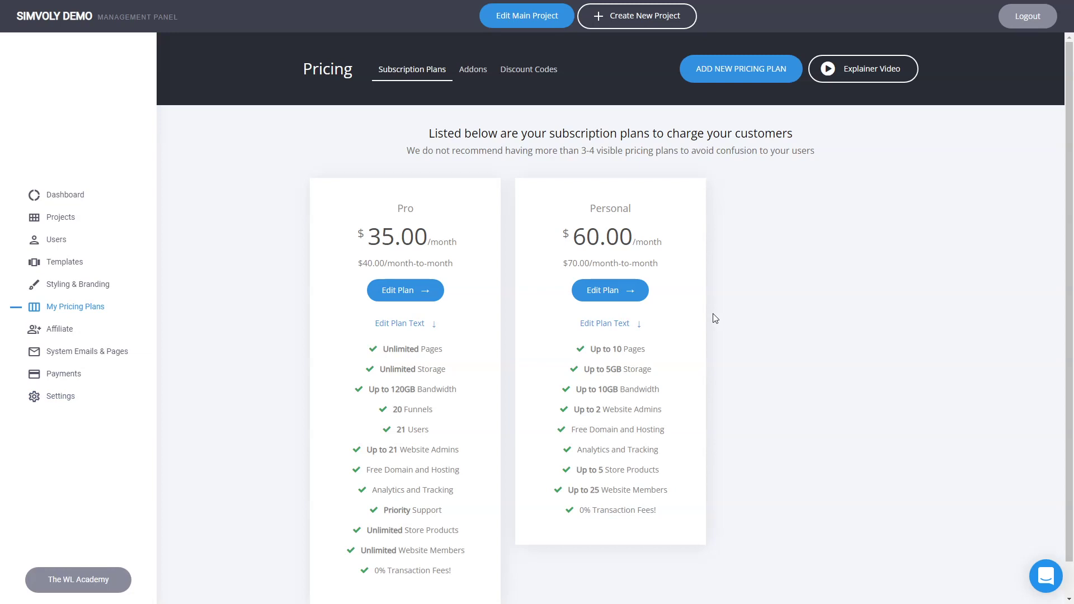
pyautogui.click(60, 203)
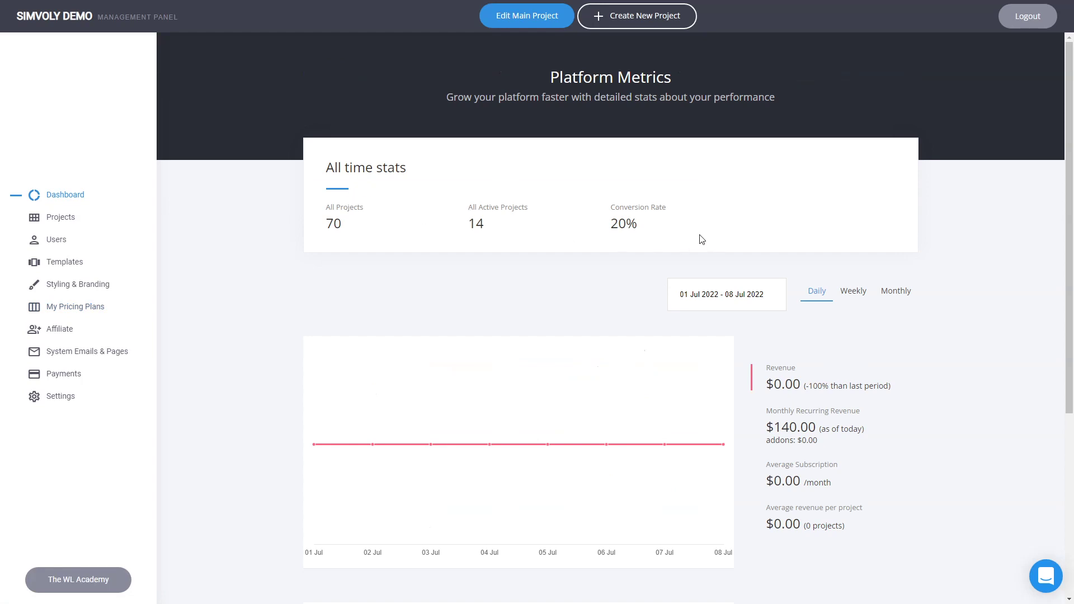
# Browse the Platform Metrics, Projects & Websites and Users pages.
pyautogui.scroll(-1, 683, 244)
pyautogui.scroll(-3, 684, 243)
pyautogui.scroll(3, 680, 242)
pyautogui.click(72, 219)
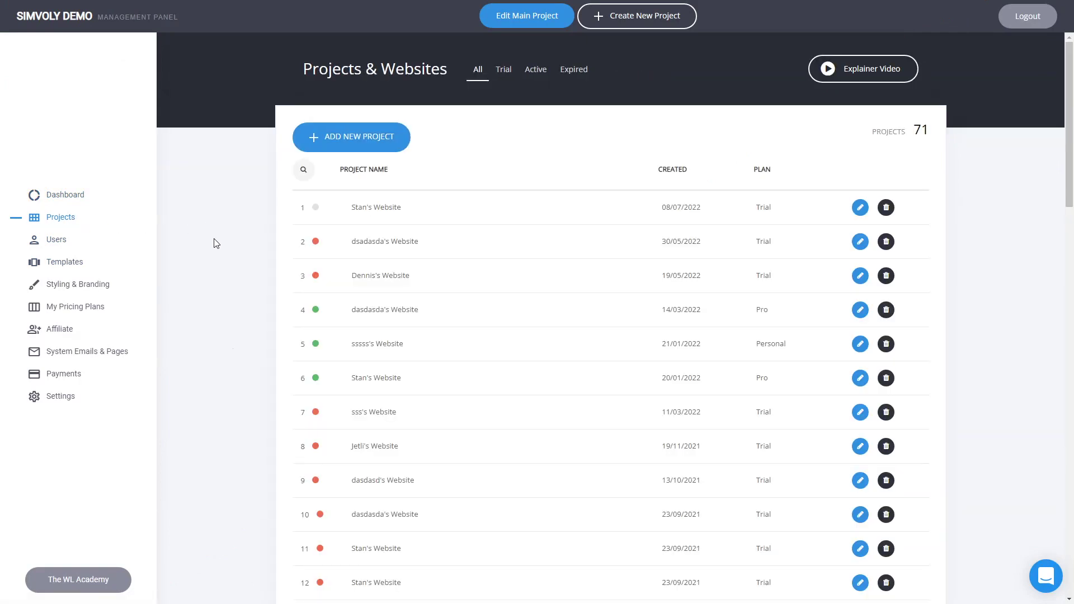
pyautogui.scroll(-5, 538, 322)
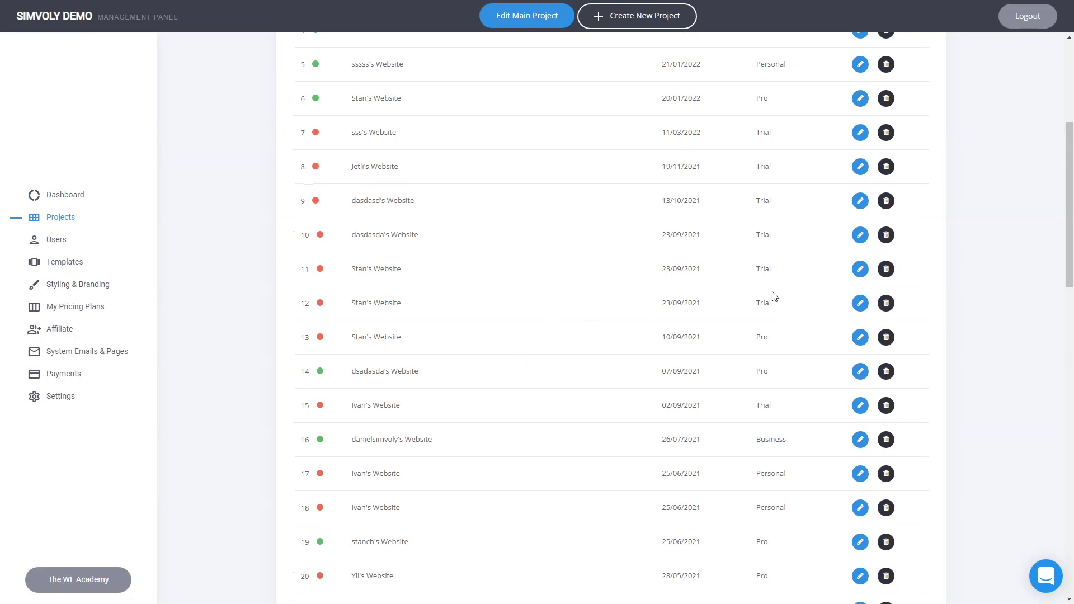
pyautogui.scroll(5, 983, 272)
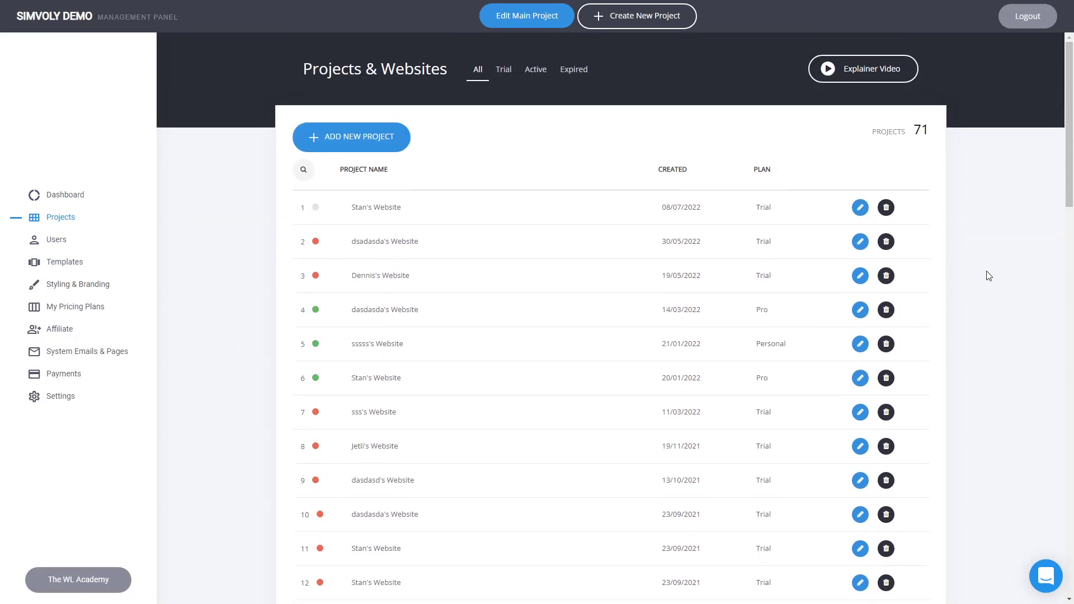
pyautogui.click(66, 249)
pyautogui.scroll(-5, 728, 260)
# Scroll through the System Templates, then switch to the empty Funnels category.
pyautogui.click(54, 264)
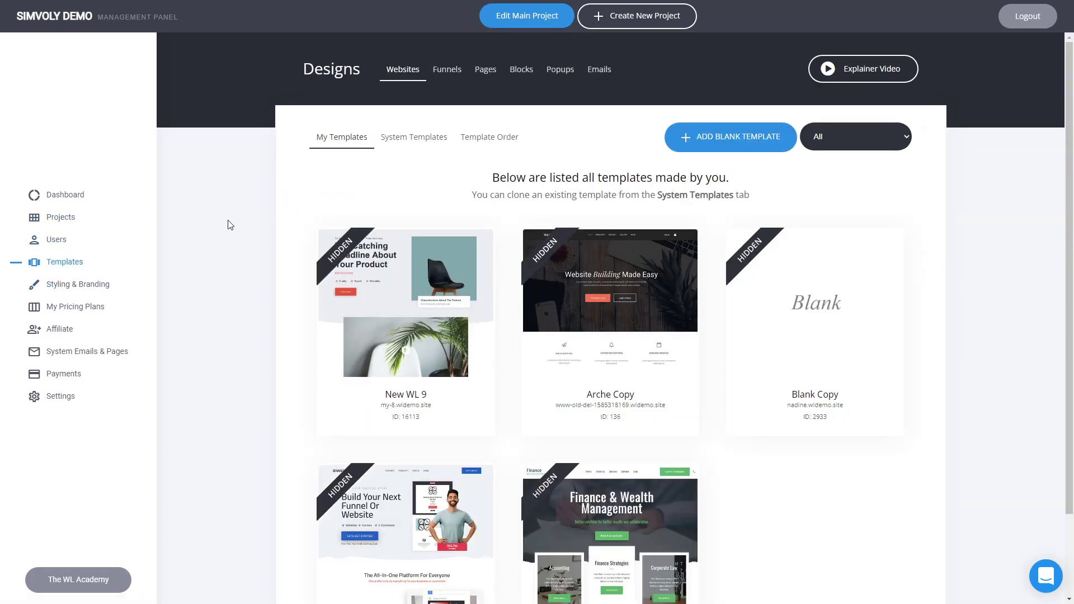
pyautogui.click(421, 146)
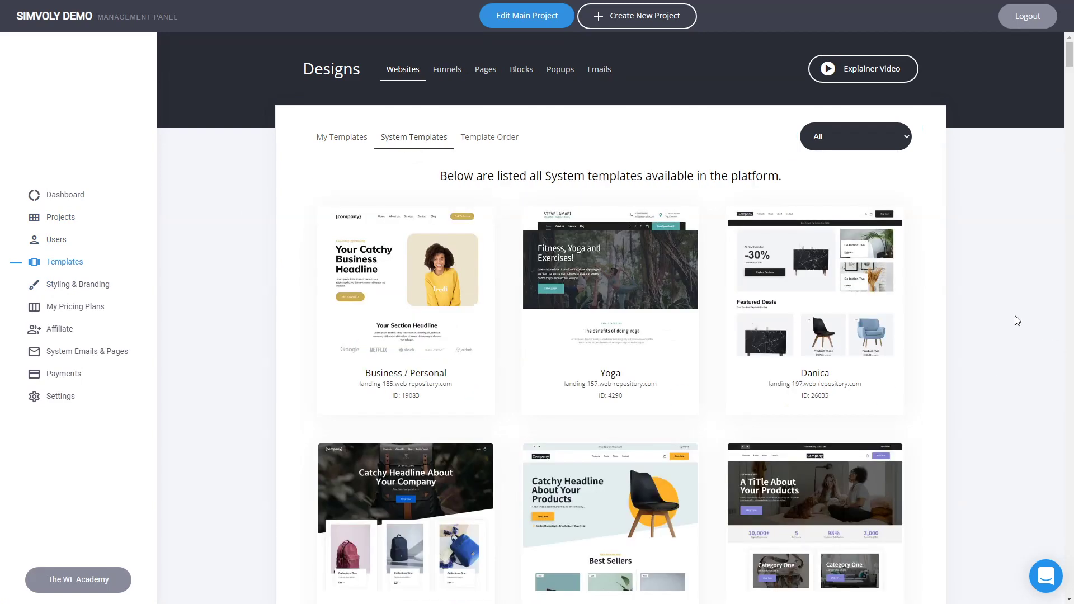
pyautogui.scroll(-4, 994, 325)
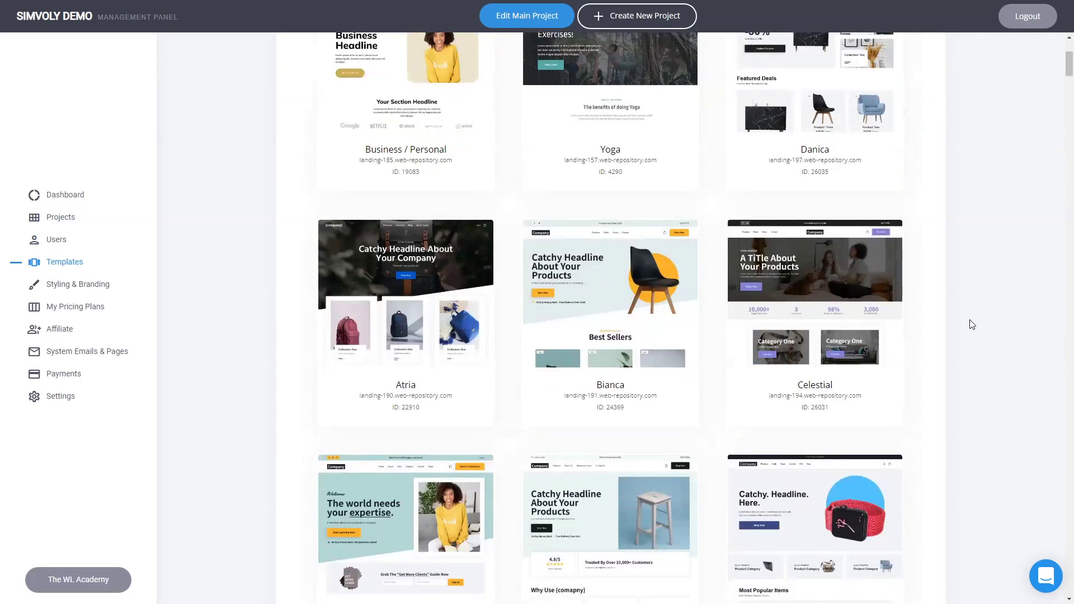
pyautogui.scroll(-1, 974, 326)
pyautogui.scroll(-5, 974, 326)
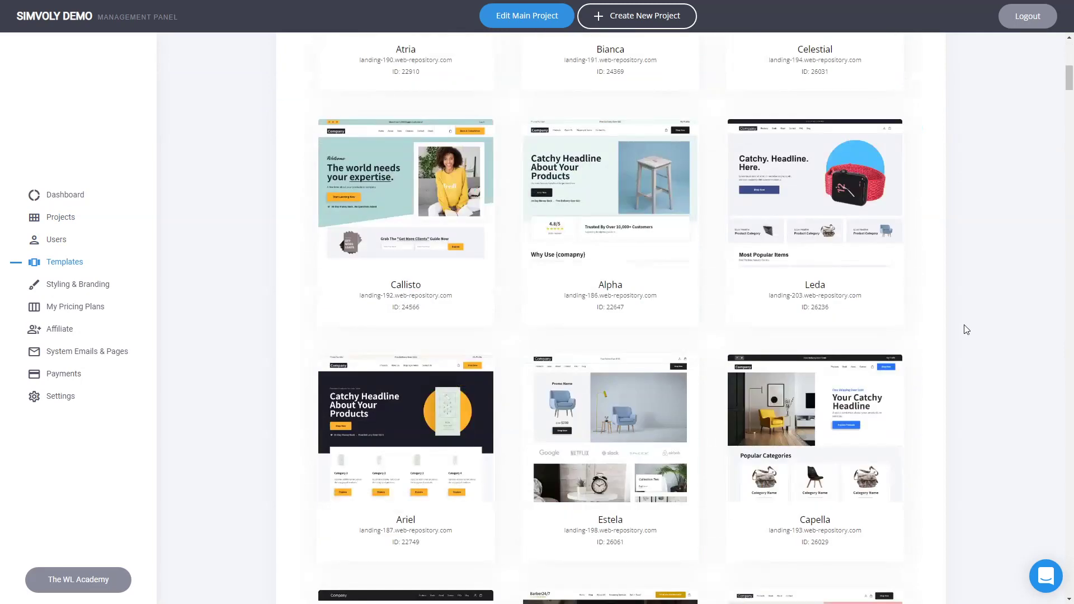
pyautogui.scroll(10, 959, 338)
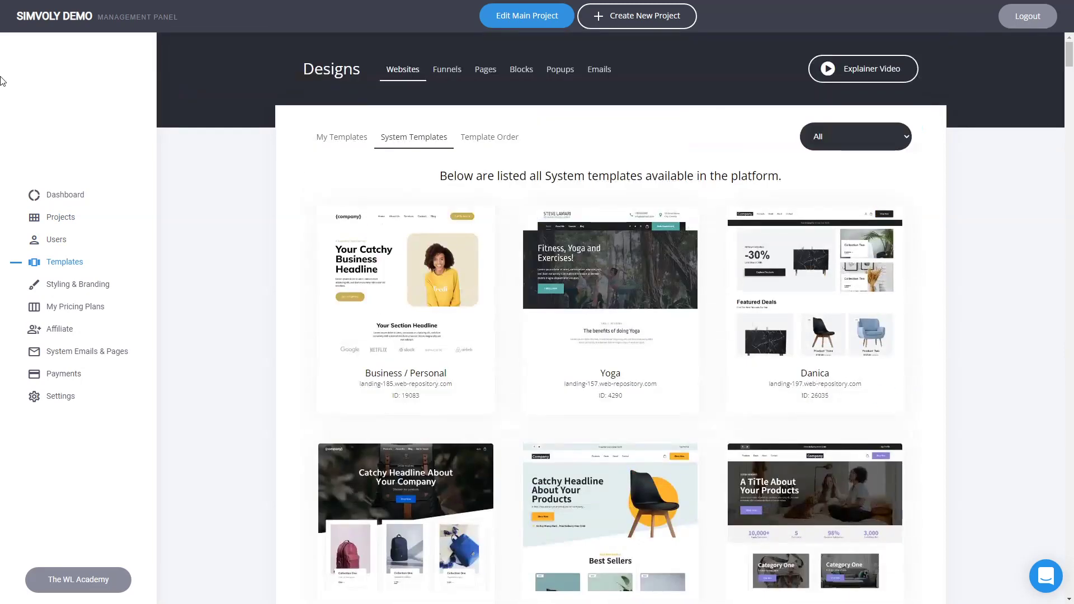
pyautogui.click(454, 75)
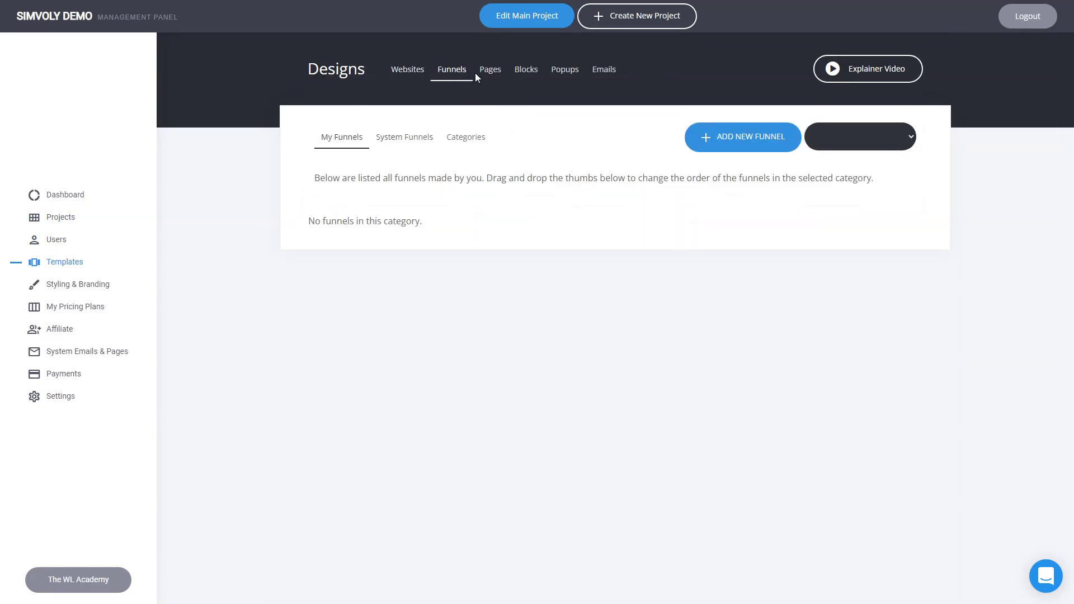
# Review Styling & Branding's Custom Code, Onboarding Videos and Platform Skin tabs, then return to My Pricing Plans.
pyautogui.click(109, 284)
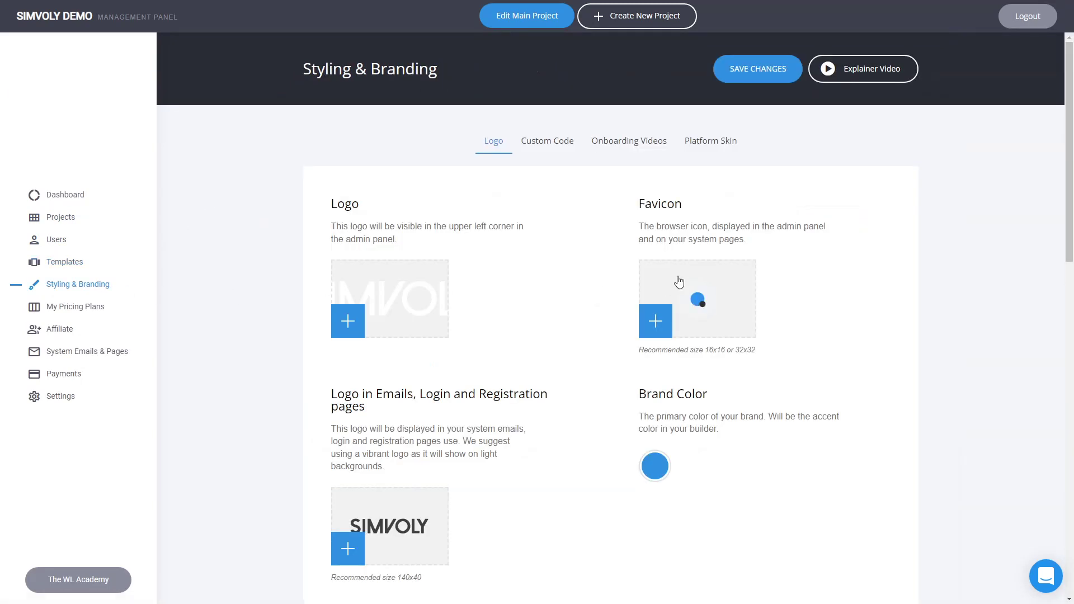
pyautogui.click(547, 142)
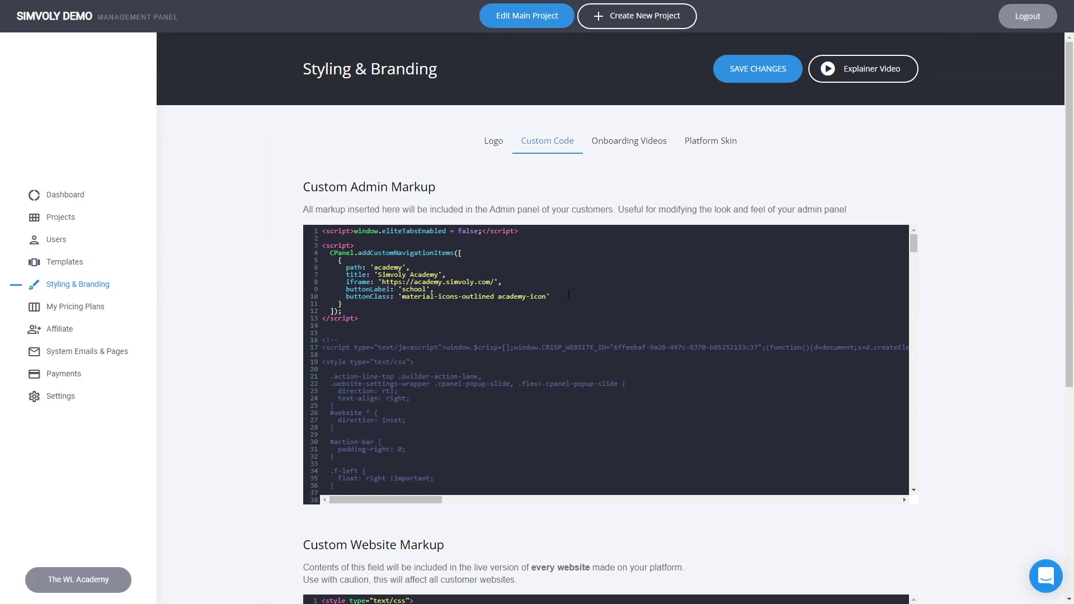
pyautogui.click(630, 144)
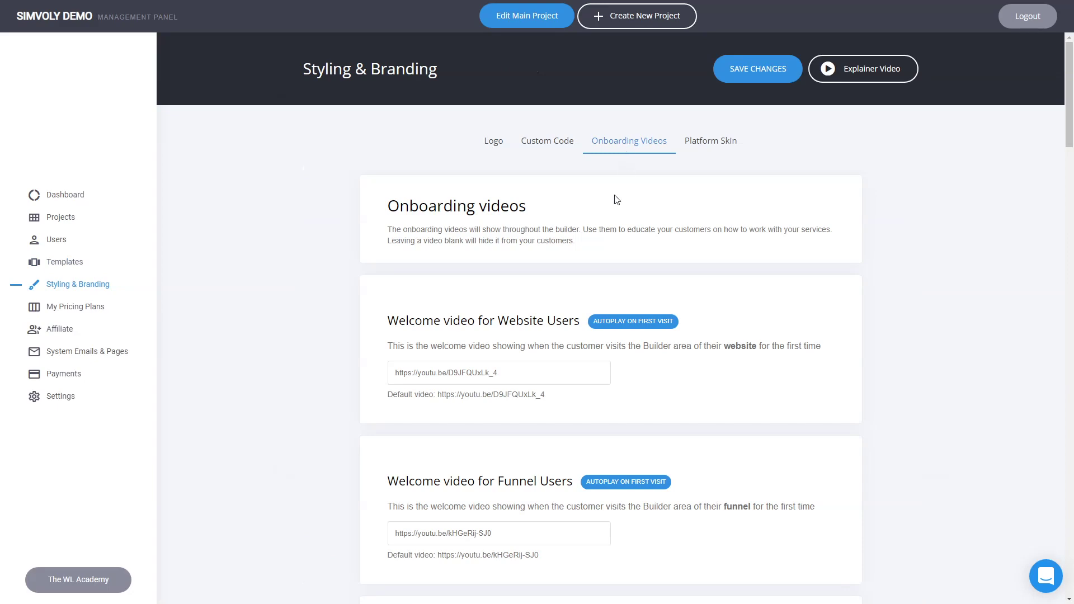
pyautogui.scroll(-5, 817, 343)
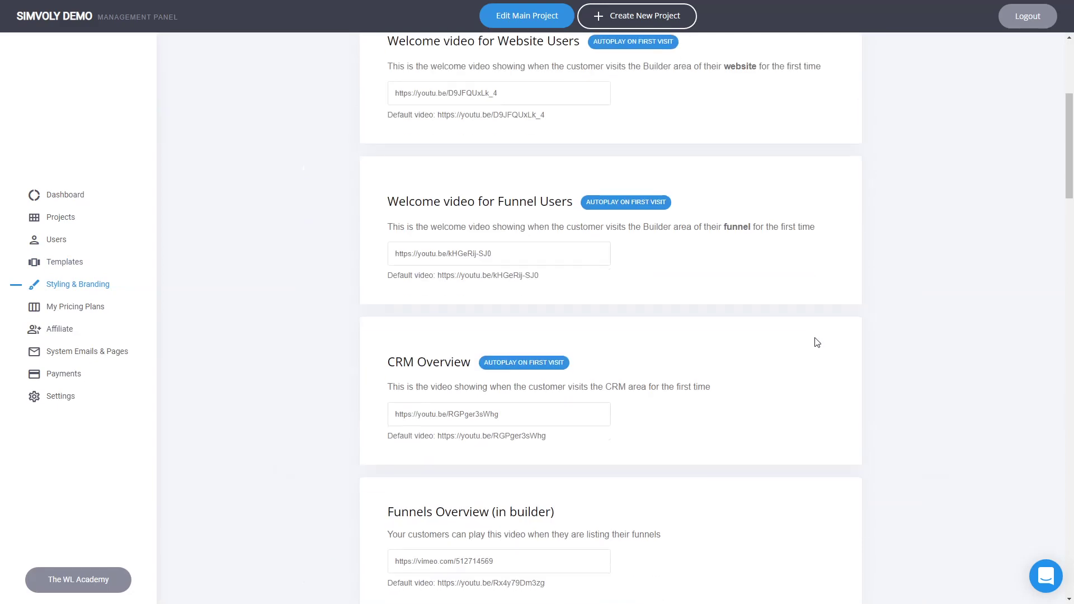
pyautogui.scroll(5, 817, 342)
pyautogui.click(728, 146)
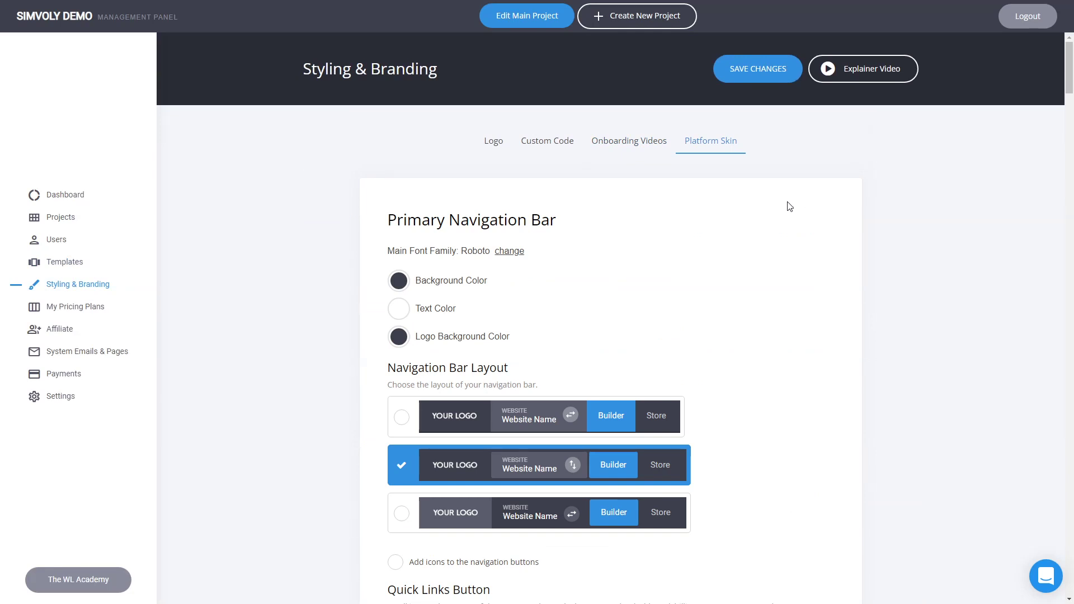
pyautogui.scroll(-6, 789, 213)
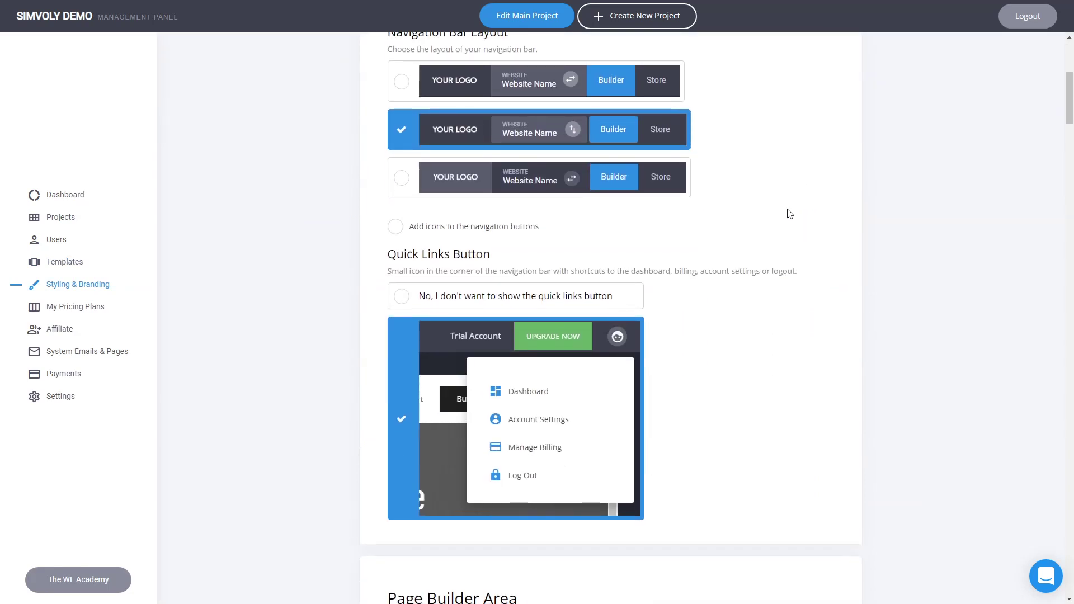
pyautogui.click(70, 307)
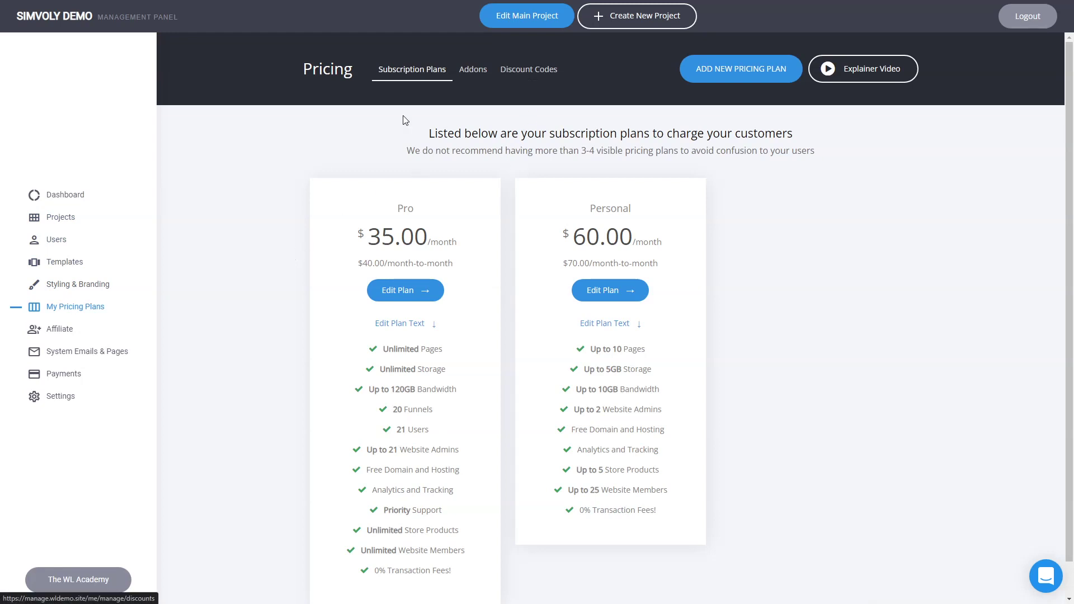
# Open the Affiliate page and scroll its table of active affiliates with zero clicks and earnings.
pyautogui.click(80, 339)
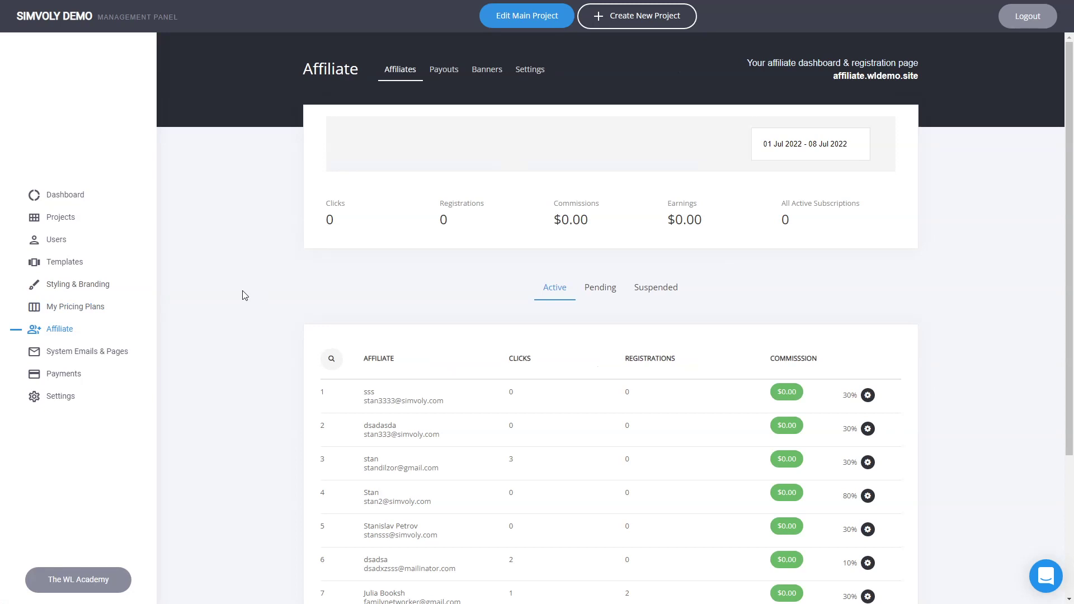
pyautogui.scroll(-3, 252, 297)
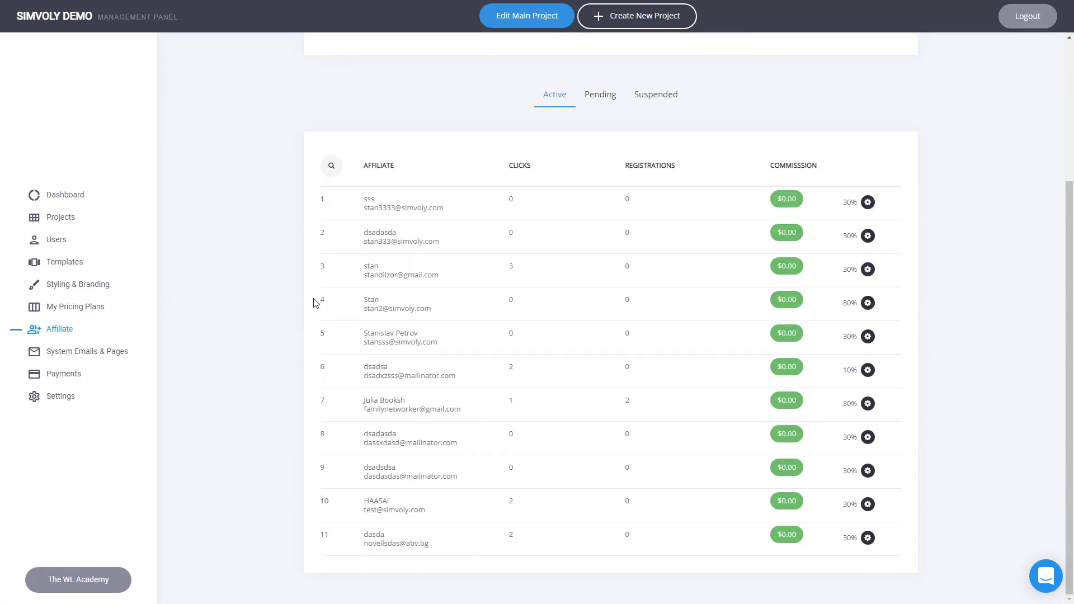
pyautogui.scroll(3, 234, 281)
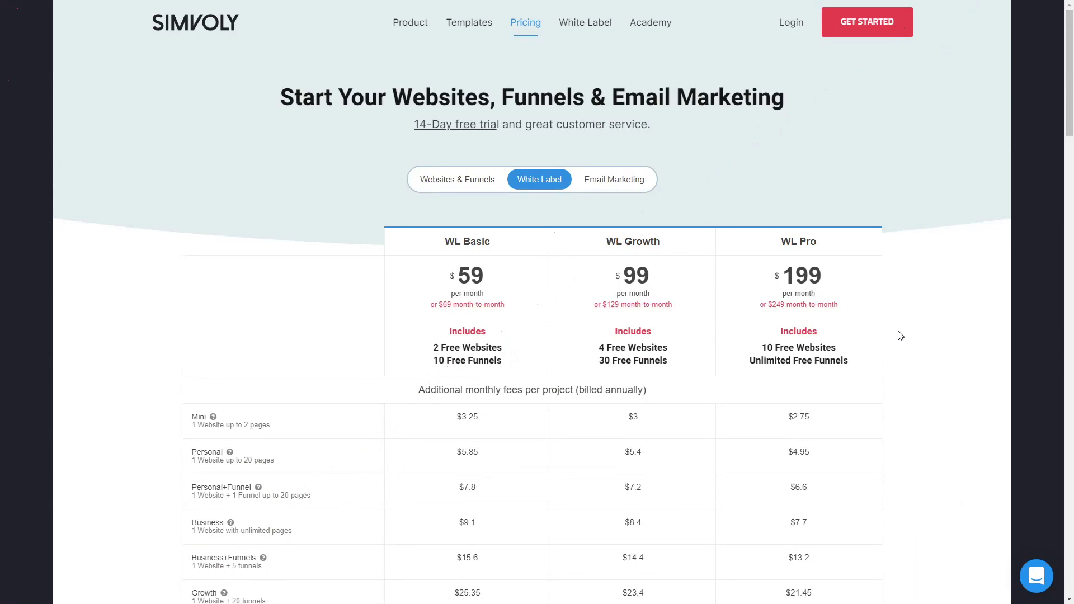
# Scroll the White Label pricing table and briefly highlight WL Growth's '30 Free Funnels'.
pyautogui.scroll(-1, 901, 336)
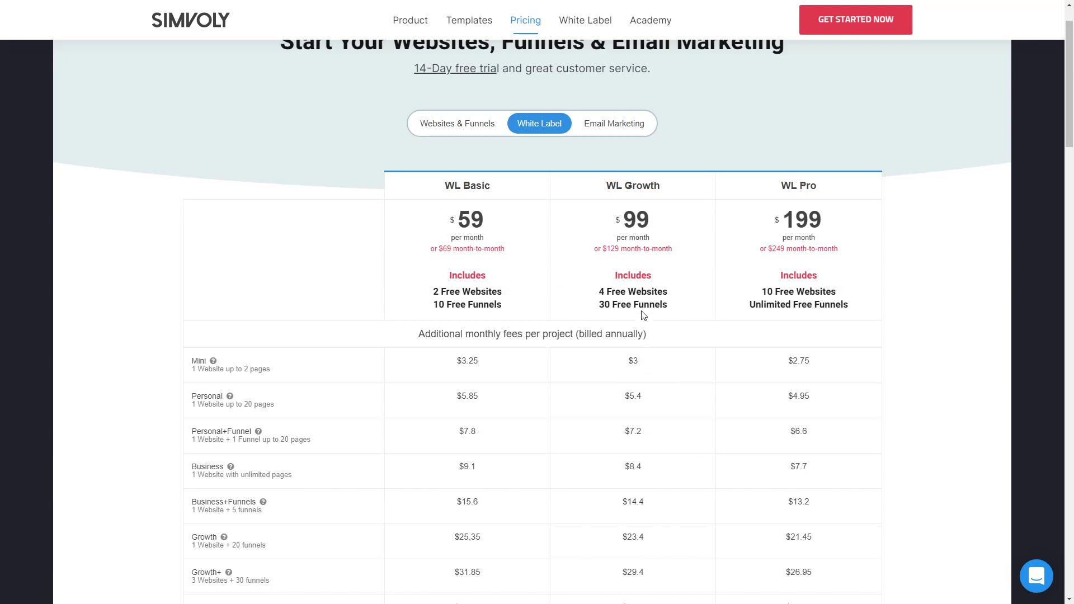
pyautogui.scroll(-1, 644, 313)
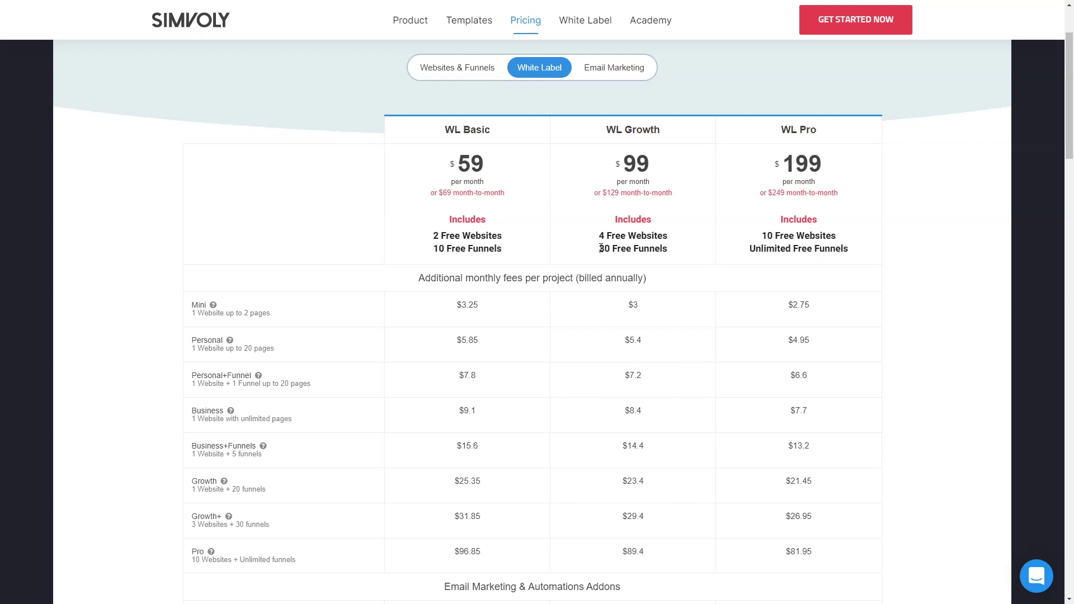
pyautogui.moveTo(601, 248); pyautogui.dragTo(670, 252)
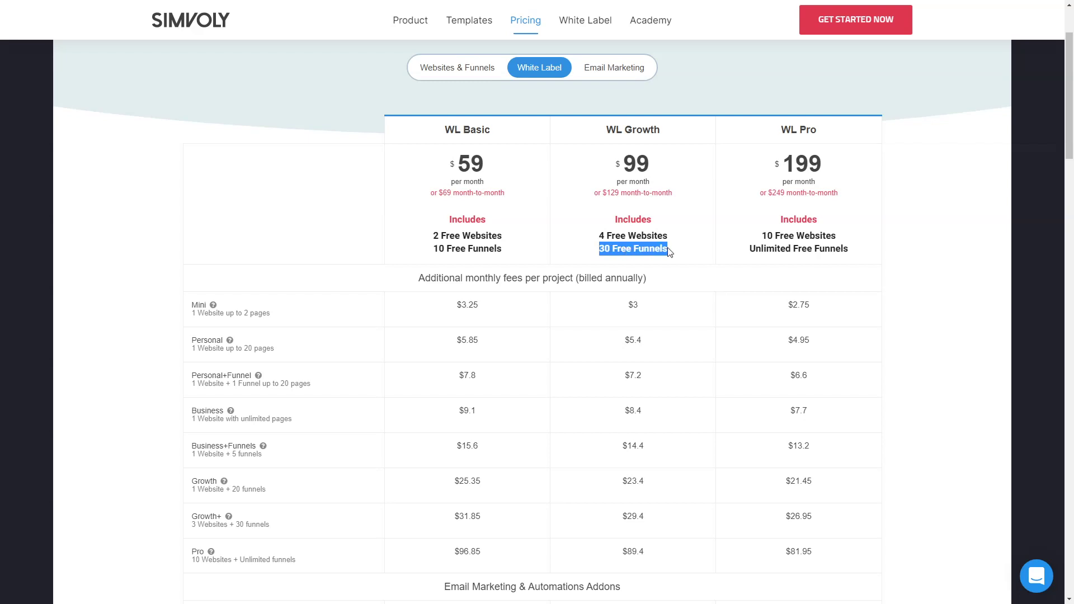
pyautogui.click(670, 251)
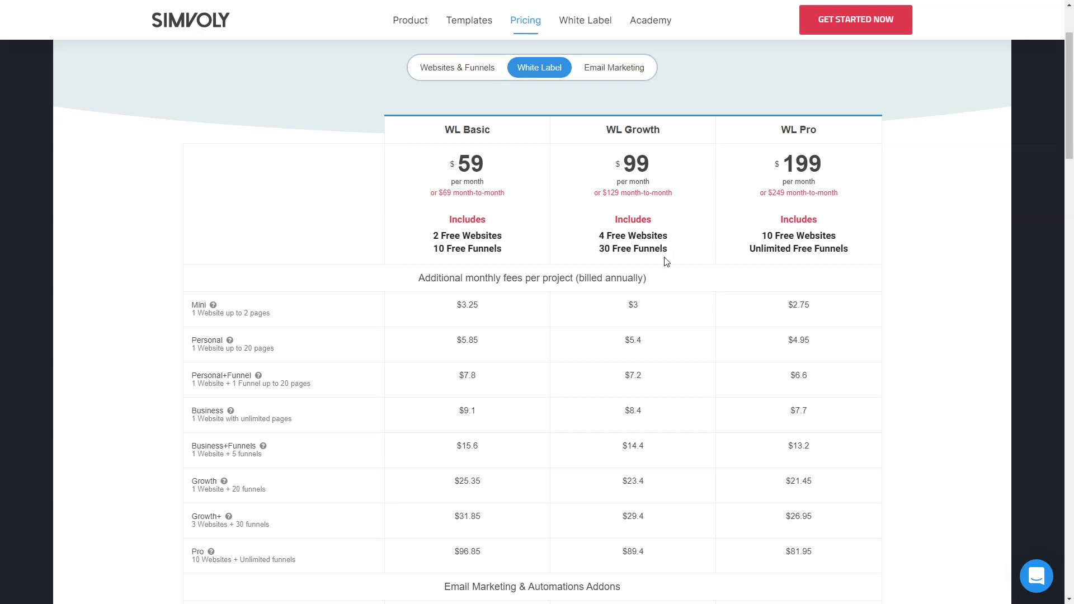